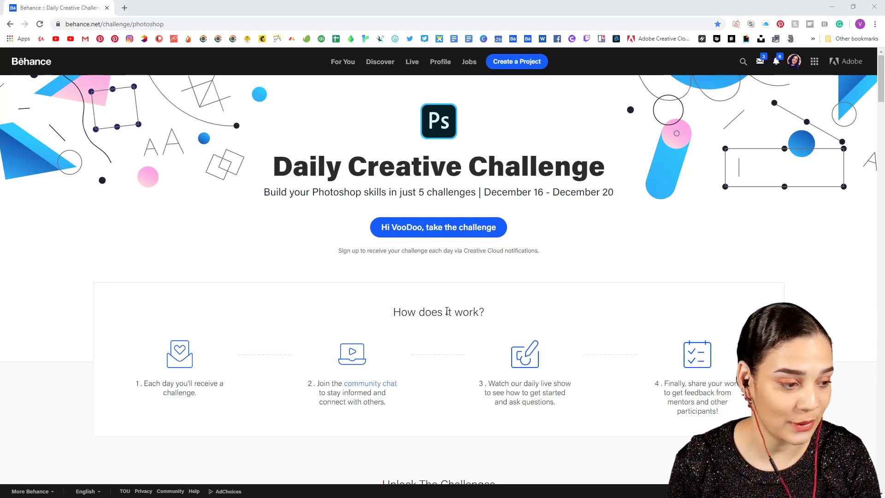
# Look over how the Photoshop Daily Creative Challenge works on its Behance page.
pyautogui.scroll(-4, 445, 317)
pyautogui.scroll(-4, 445, 317)
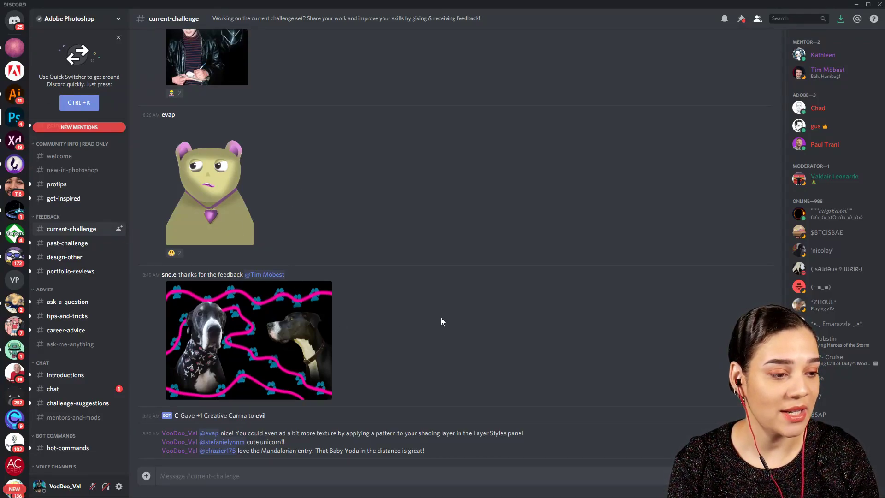
# Browse submissions in Discord's current-challenge channel, enlarging the Mandalorian laser artwork and the double portrait with the figurine.
pyautogui.scroll(10, 433, 318)
pyautogui.scroll(8, 426, 316)
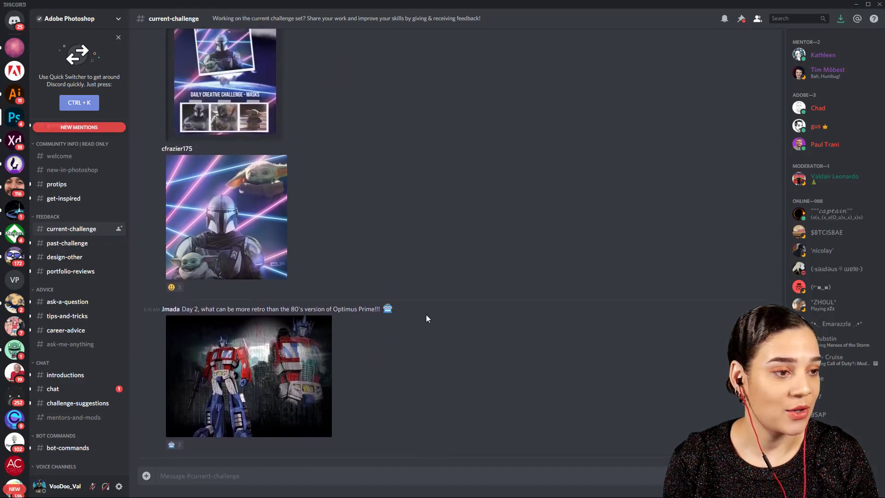
pyautogui.click(243, 228)
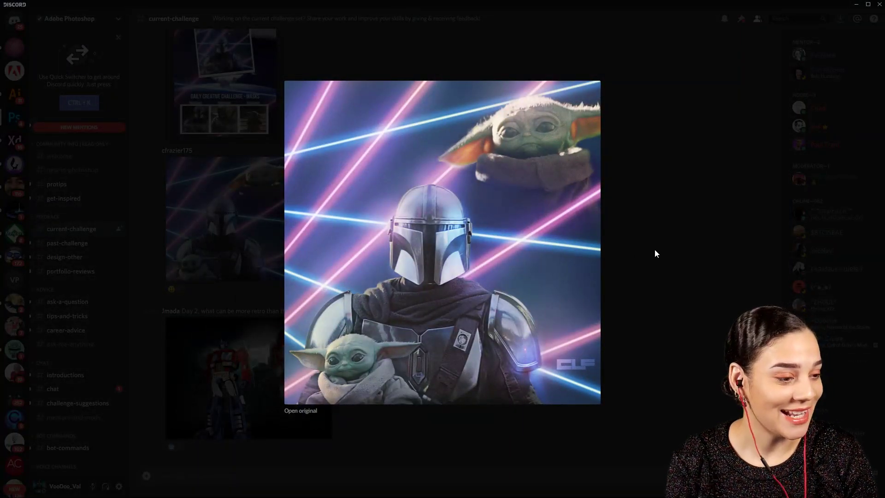
pyautogui.click(682, 220)
pyautogui.scroll(8, 441, 233)
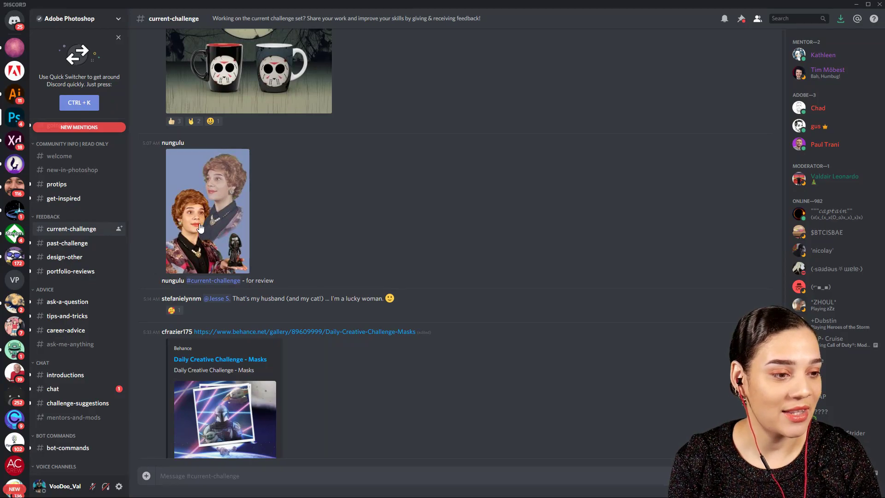
pyautogui.click(206, 243)
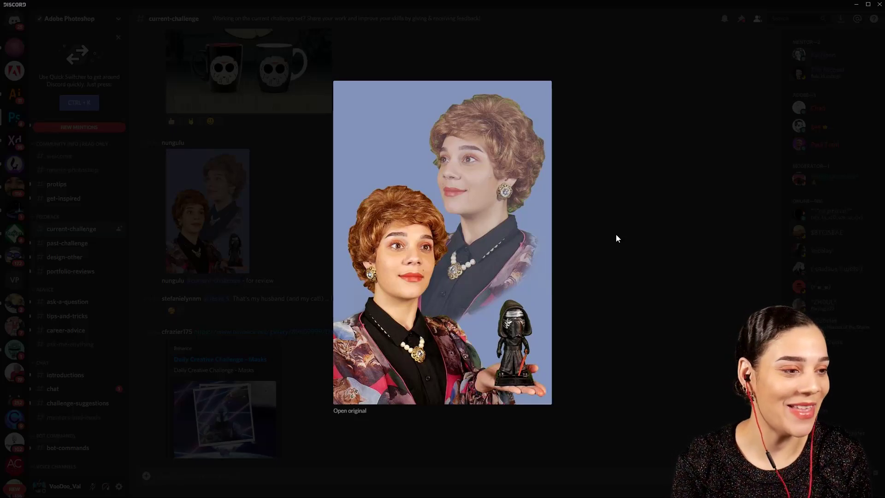
pyautogui.click(589, 172)
# Enlarge the hockey mask artwork with the forest backdrop and the version without a backdrop.
pyautogui.scroll(5, 451, 207)
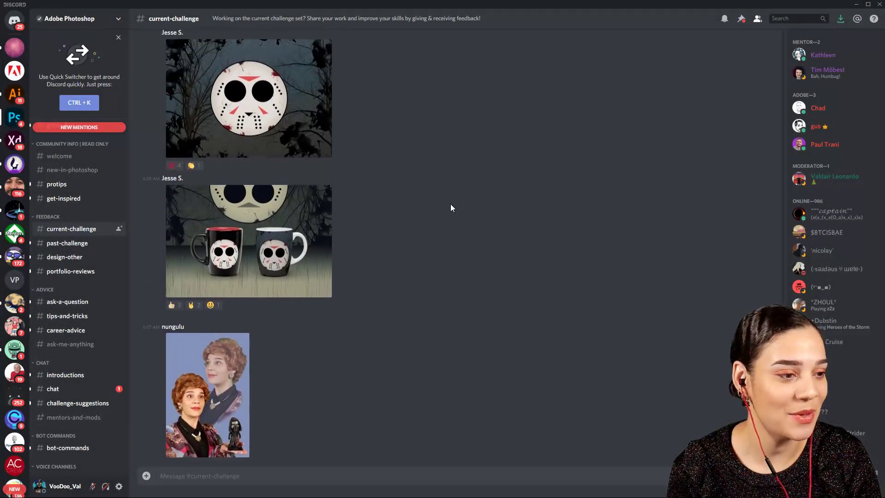
pyautogui.click(269, 145)
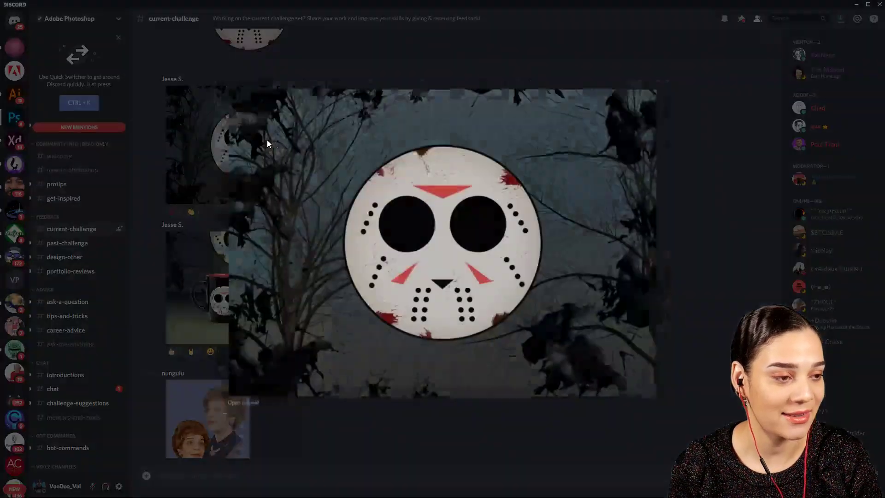
pyautogui.click(714, 158)
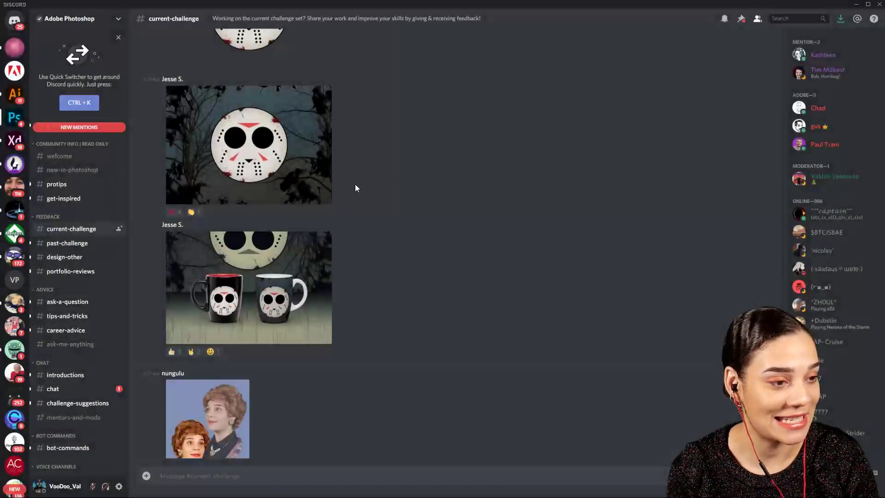
pyautogui.scroll(3, 357, 187)
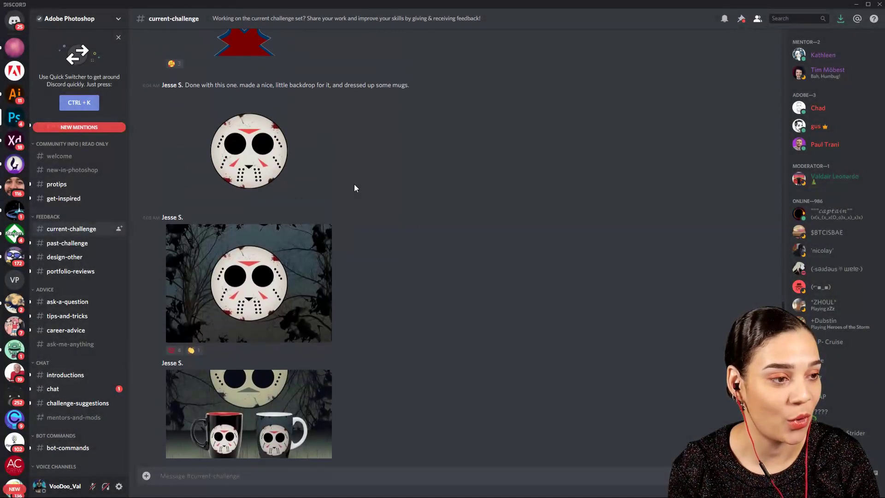
pyautogui.click(254, 158)
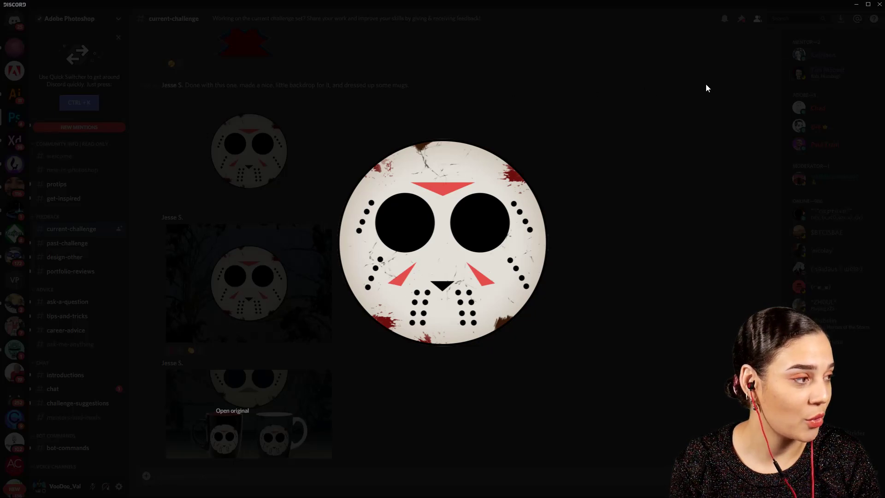
pyautogui.click(656, 465)
# Browse the earlier submissions in current-challenge and open the past-challenge channel.
pyautogui.scroll(8, 491, 361)
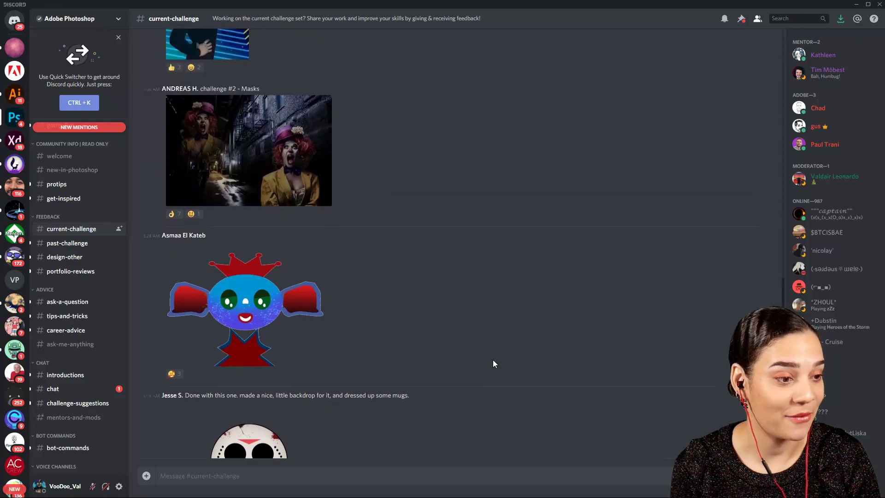
pyautogui.scroll(10, 493, 360)
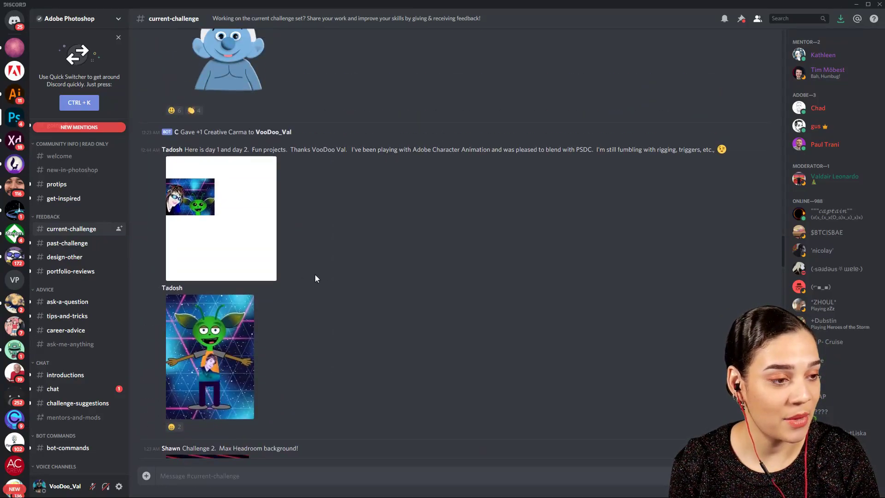
pyautogui.scroll(-2, 255, 275)
pyautogui.scroll(-1, 93, 217)
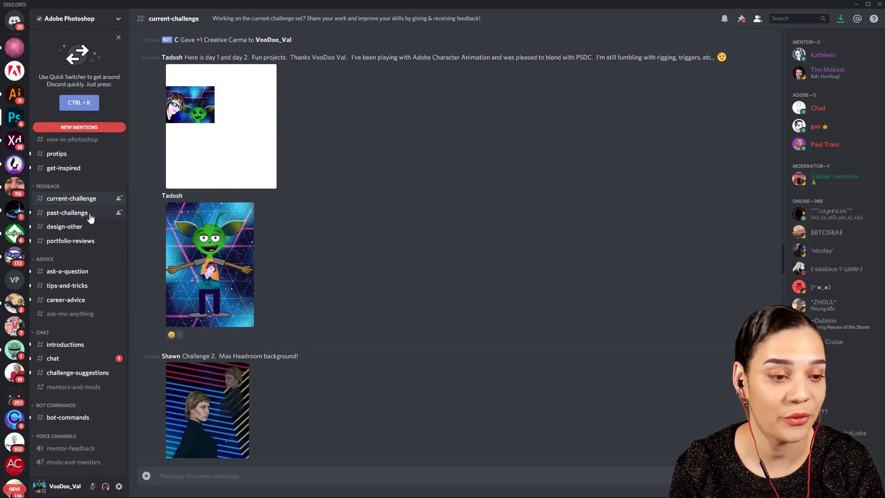
pyautogui.click(90, 213)
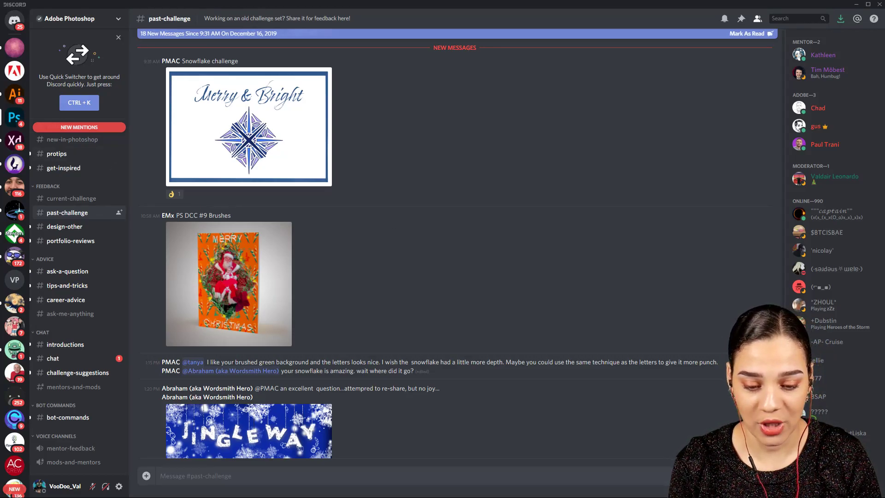
# Switch to Photoshop and examine the portrait in the Challenge 3 starter file up close.
pyautogui.moveTo(0, 497); pyautogui.dragTo(258, 301)
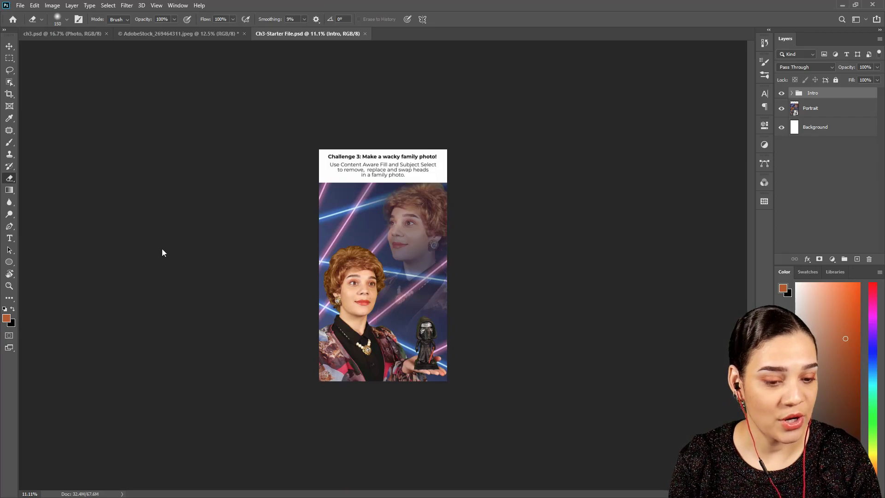
pyautogui.hotkey('ctrl', '+')
pyautogui.hotkey('ctrl', '+')
pyautogui.hotkey('ctrl', '+')
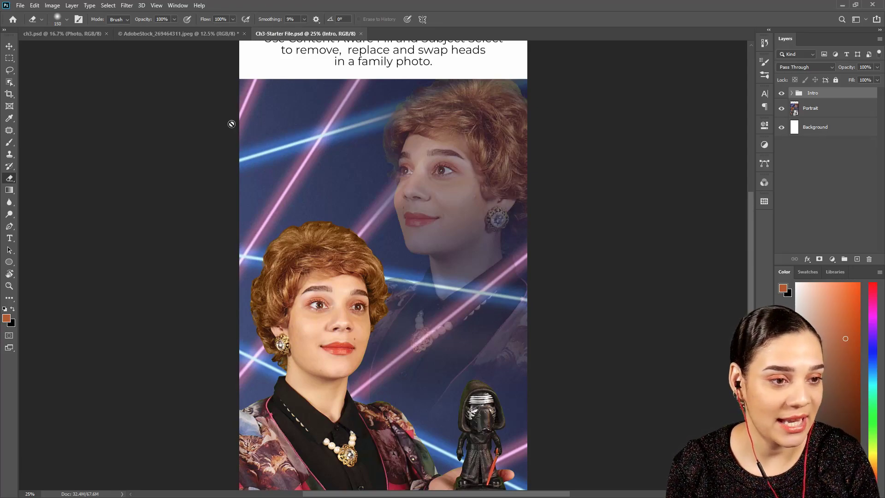
# Switch to the ch3.psd family photo and select the seated man's head with the Object Selection tool.
pyautogui.click(82, 35)
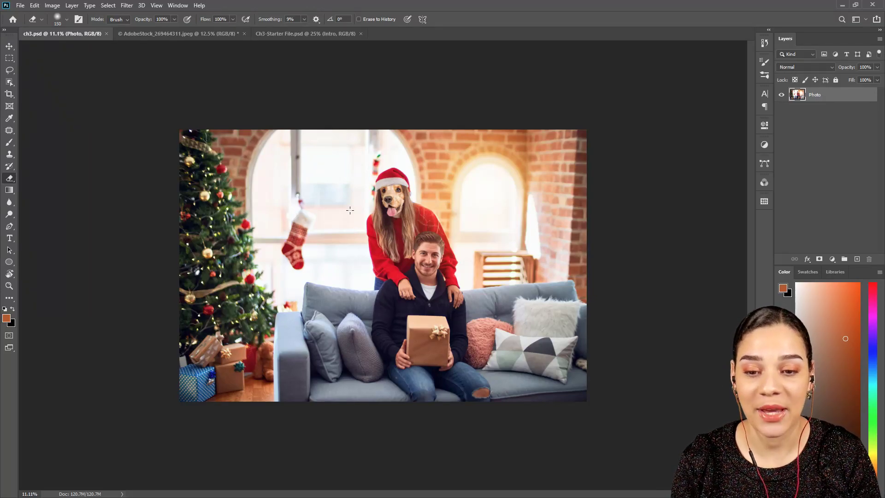
pyautogui.hotkey('ctrl', '+')
pyautogui.hotkey('ctrl', '+')
pyautogui.hotkey('ctrl', '+')
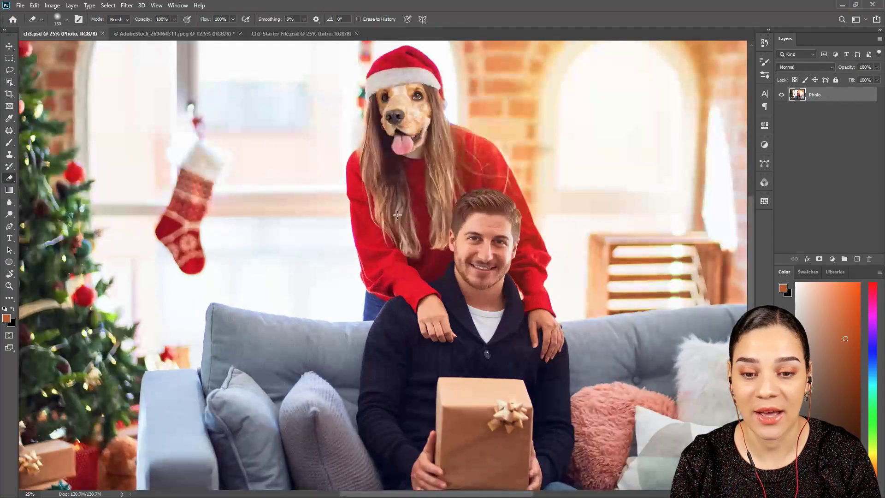
pyautogui.moveTo(516, 170); pyautogui.dragTo(490, 220)
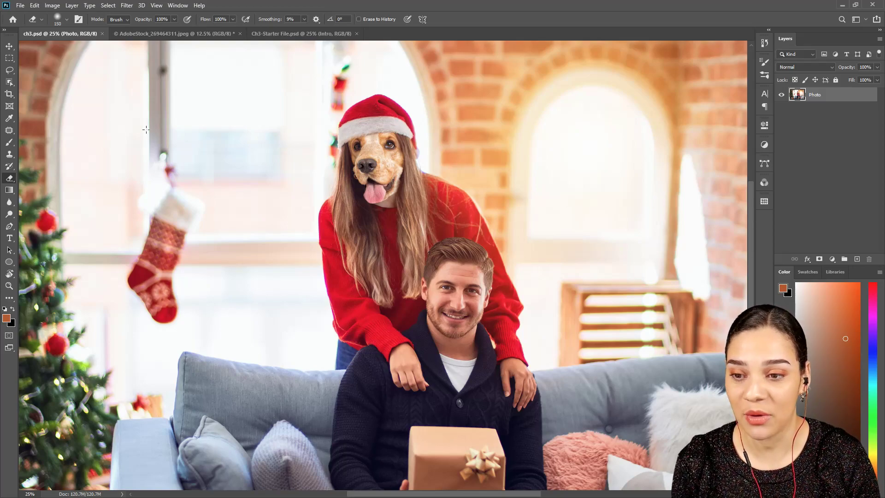
pyautogui.click(9, 82)
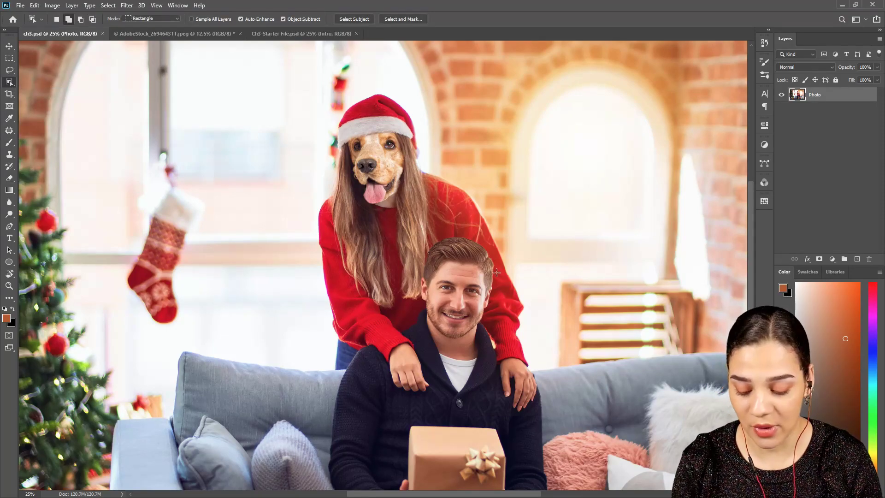
pyautogui.hotkey('ctrl', '+')
pyautogui.hotkey('ctrl', '+')
pyautogui.moveTo(586, 307); pyautogui.dragTo(510, 262)
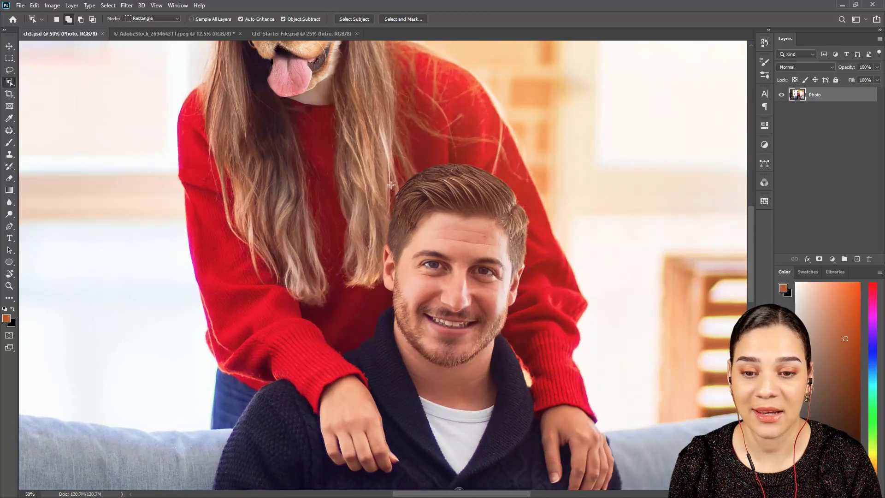
pyautogui.moveTo(364, 153); pyautogui.dragTo(527, 383)
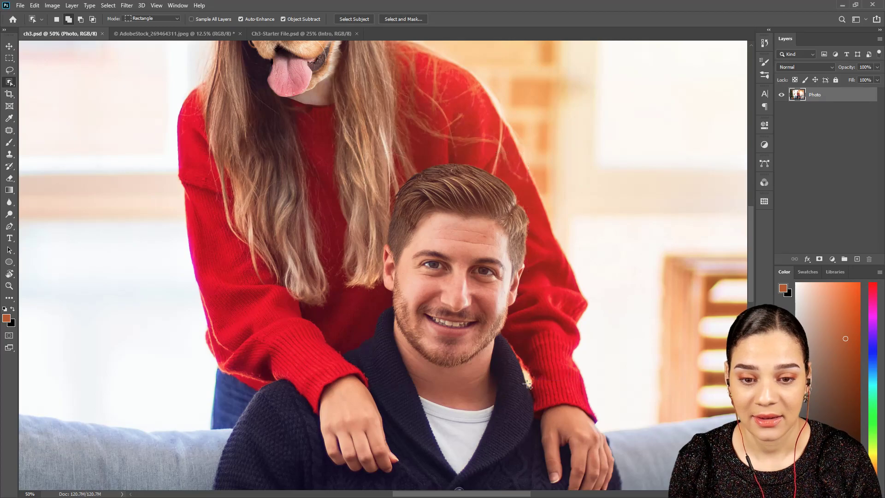
# Subtract the extra neck area below the jaw from the man's head selection.
pyautogui.hotkey('ctrl', '+')
pyautogui.hotkey('ctrl', '+')
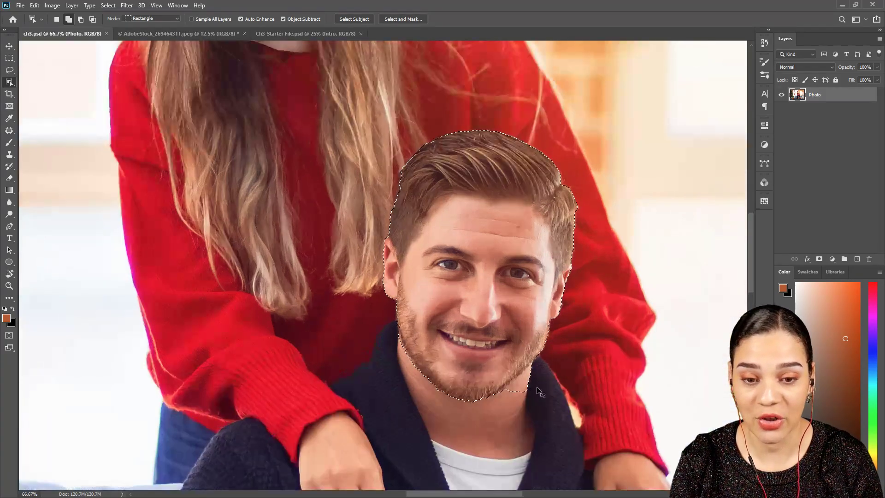
pyautogui.moveTo(616, 364); pyautogui.dragTo(528, 290)
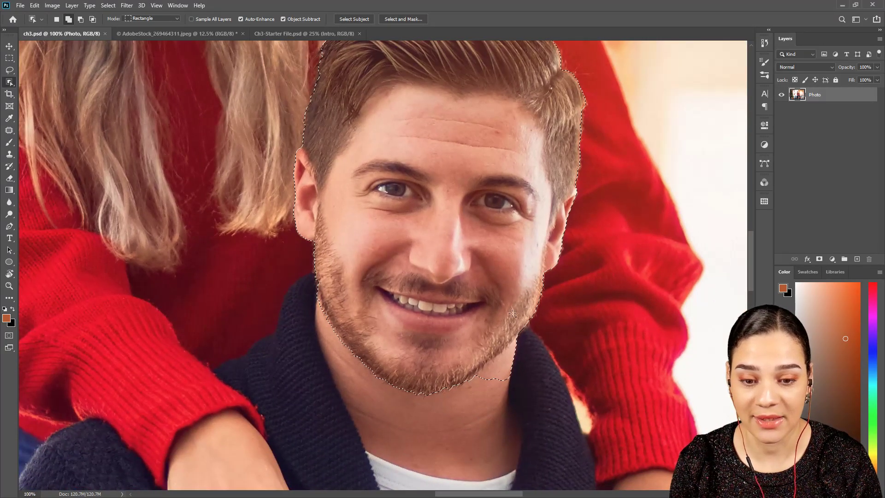
pyautogui.moveTo(469, 341); pyautogui.dragTo(525, 392)
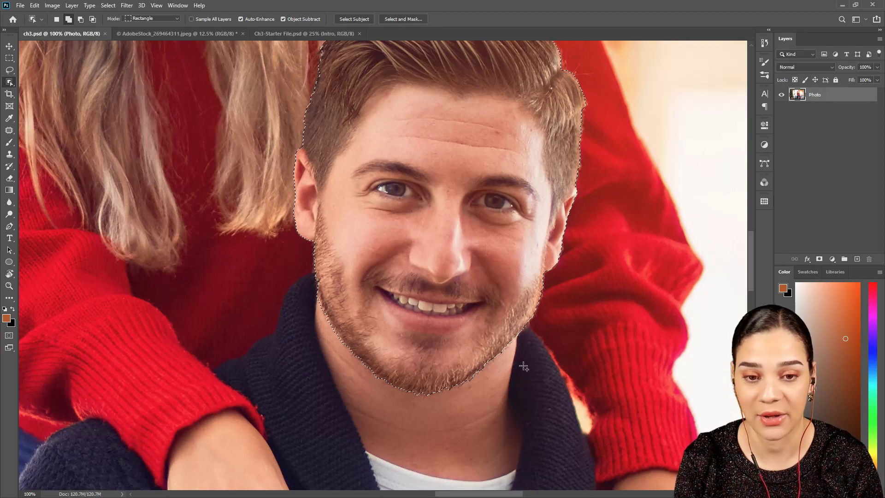
# Expand the head selection by 4 pixels.
pyautogui.hotkey('ctrl', '-')
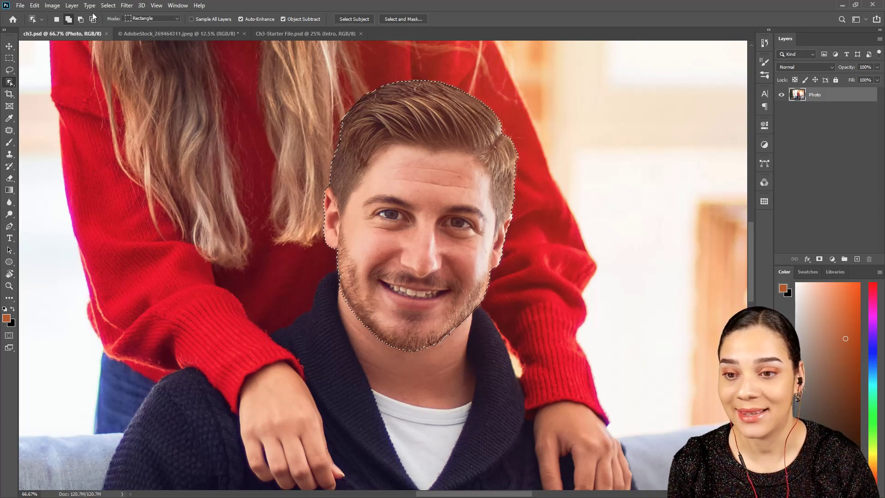
pyautogui.click(105, 5)
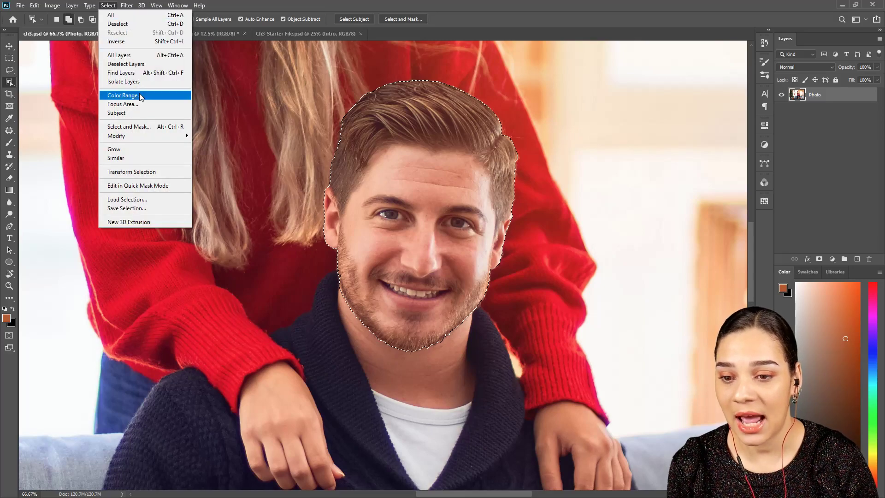
pyautogui.moveTo(152, 136)
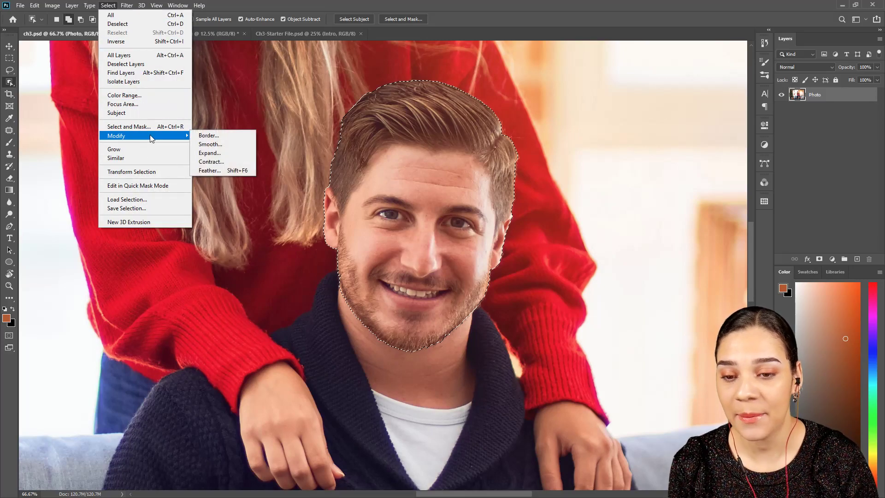
pyautogui.click(210, 153)
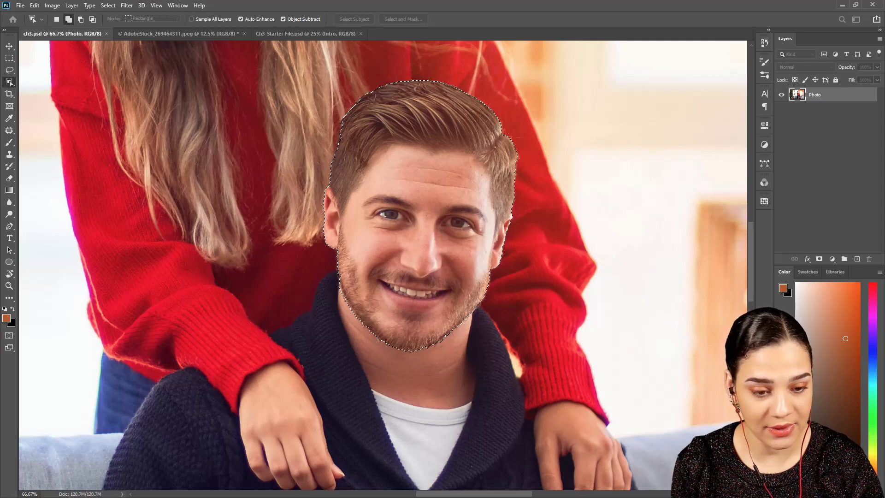
pyautogui.moveTo(394, 203); pyautogui.dragTo(215, 126)
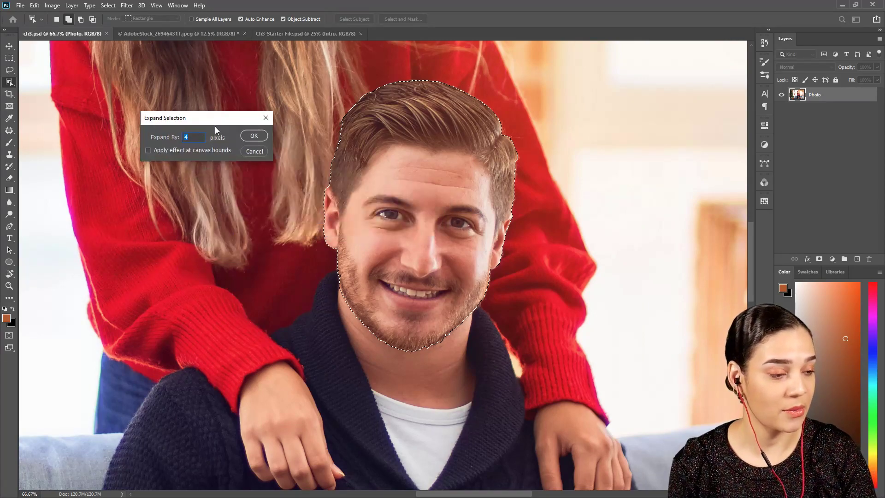
pyautogui.click(249, 136)
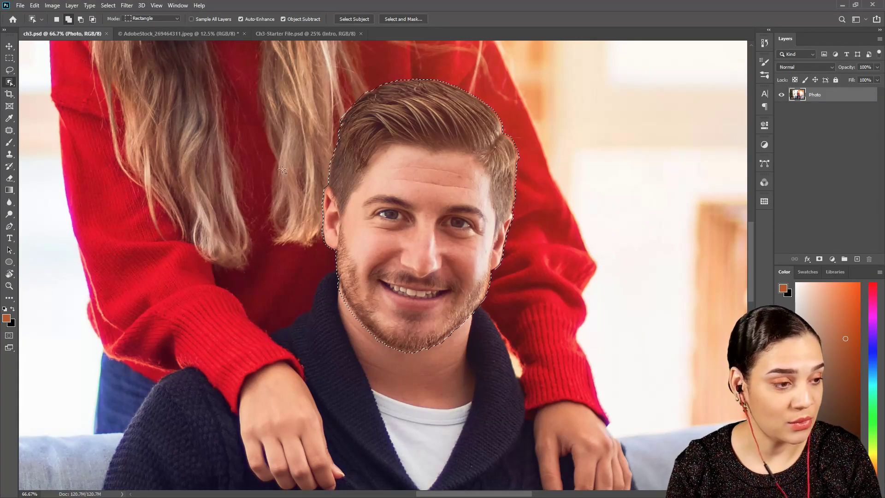
# Open Content-Aware Fill for the man's head selection and set the sampling area to Auto.
pyautogui.hotkey('ctrl', '-')
pyautogui.moveTo(446, 231); pyautogui.dragTo(416, 274)
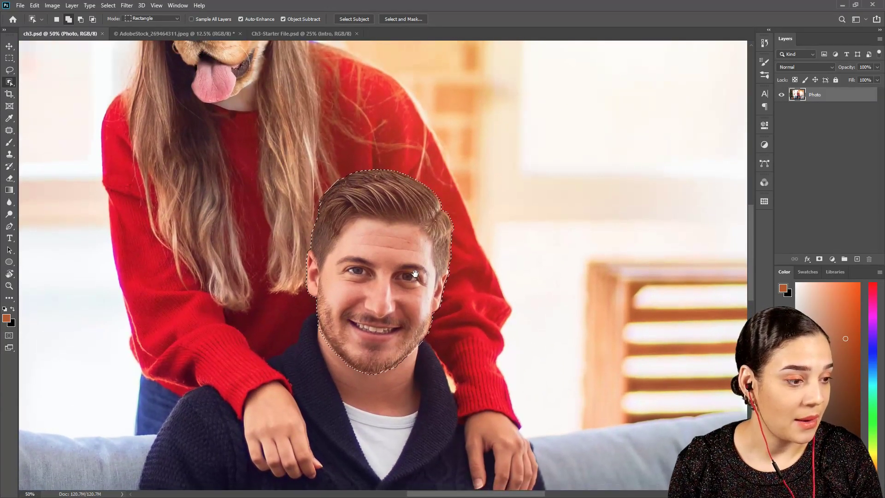
pyautogui.click(31, 5)
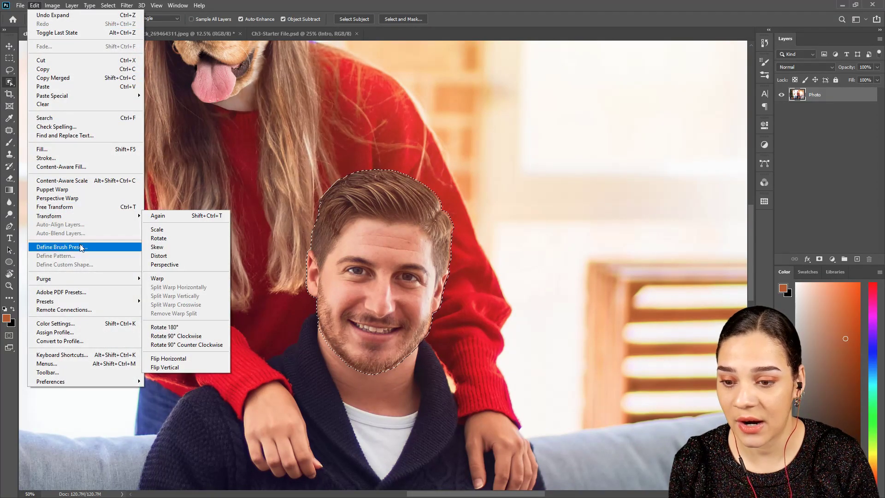
pyautogui.click(67, 167)
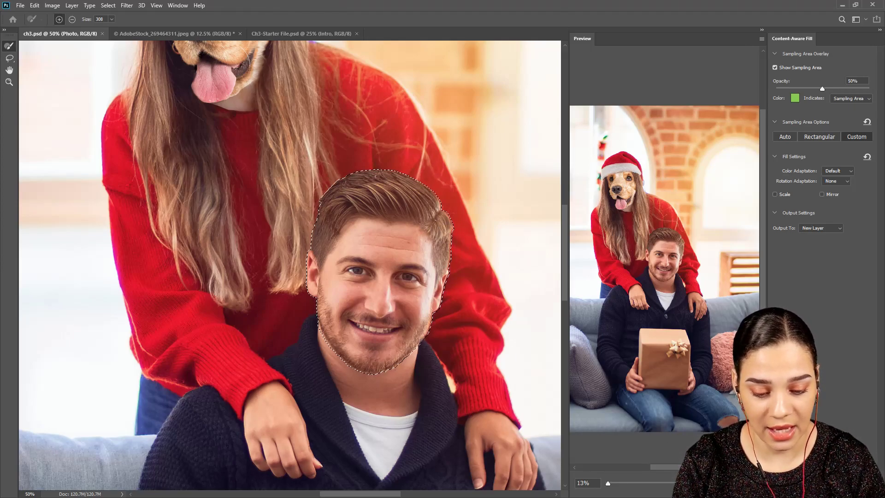
pyautogui.click(377, 175)
pyautogui.hotkey('ctrl', '-')
pyautogui.hotkey('ctrl', '-')
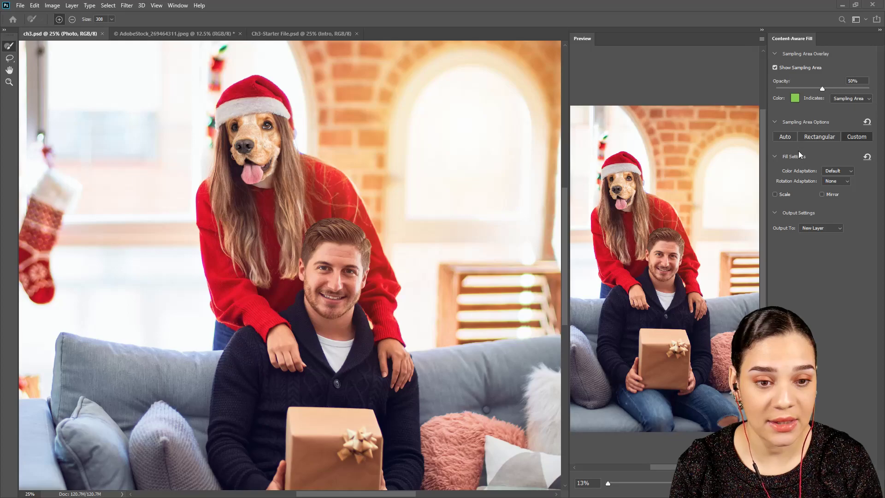
pyautogui.click(780, 137)
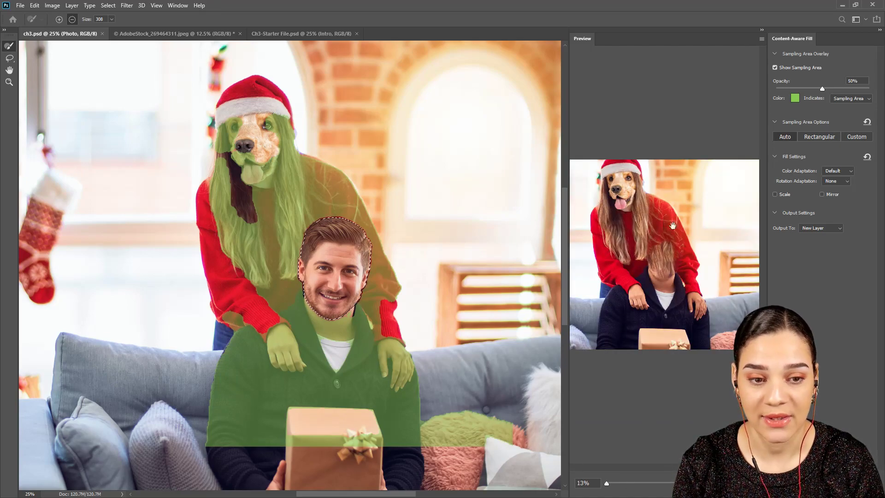
# Check the fill preview around the man's neck up close and apply the fill to a new layer.
pyautogui.hotkey('ctrl', '+')
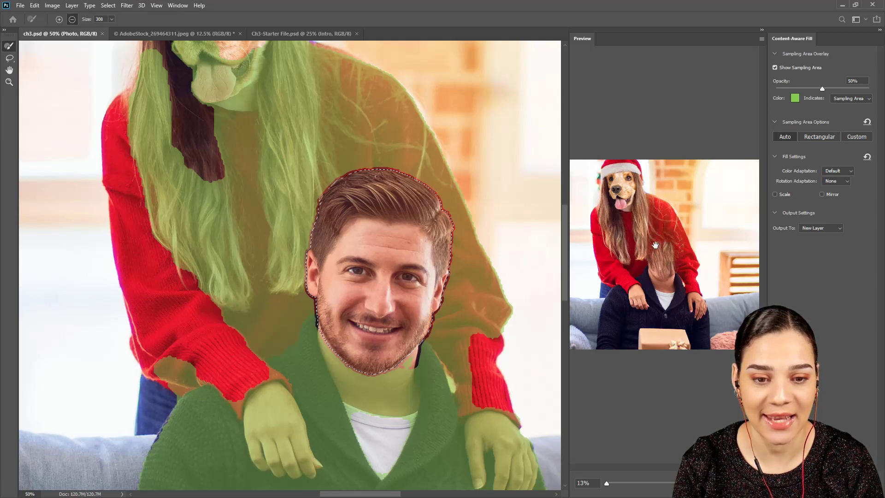
pyautogui.keyDown('ctrl'); pyautogui.click(684, 251); pyautogui.keyUp('ctrl')
pyautogui.keyDown('ctrl'); pyautogui.click(684, 251); pyautogui.keyUp('ctrl')
pyautogui.keyDown('ctrl'); pyautogui.click(692, 240); pyautogui.keyUp('ctrl')
pyautogui.keyDown('ctrl'); pyautogui.click(706, 221); pyautogui.keyUp('ctrl')
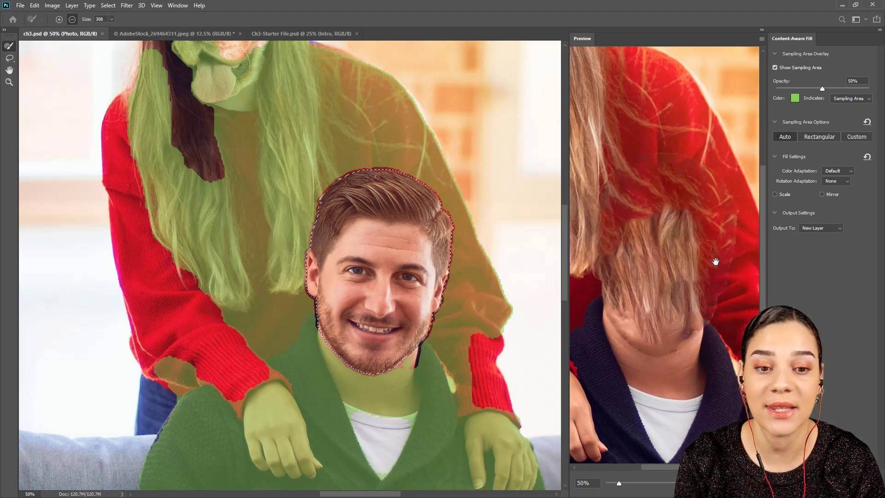
pyautogui.keyDown('alt'); pyautogui.click(709, 228); pyautogui.keyUp('alt')
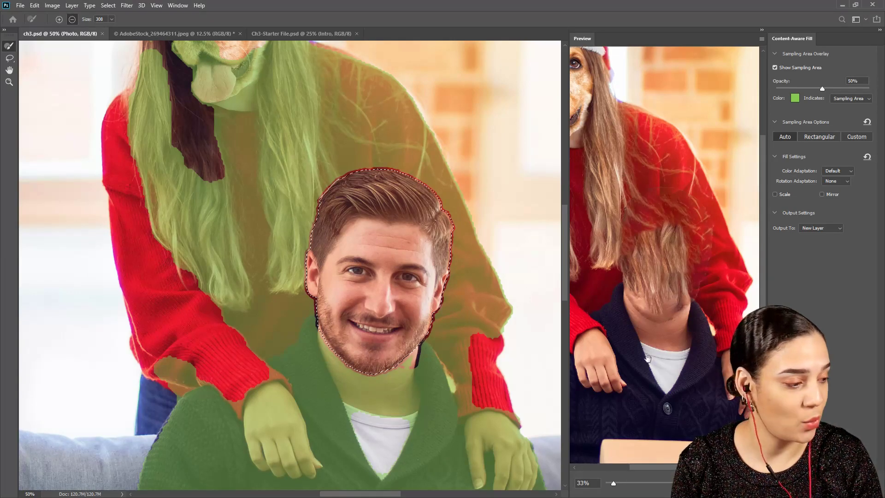
pyautogui.press('Return')
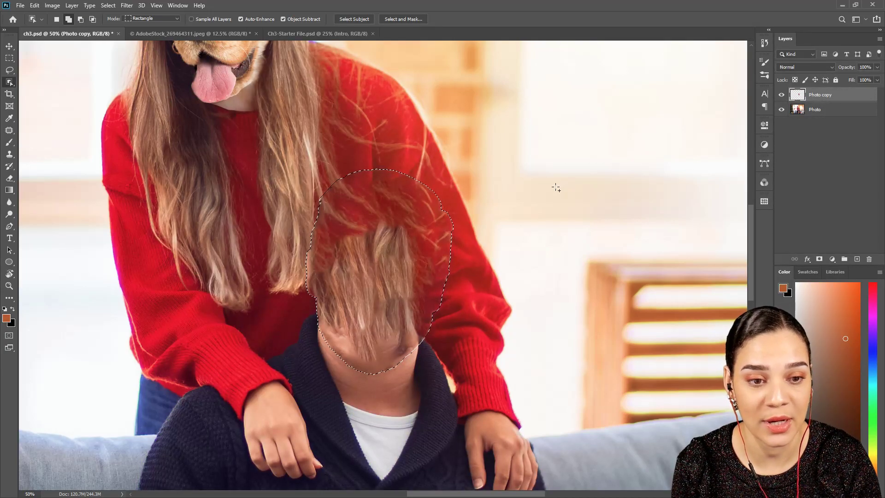
# Compare the photo with and without the fill layer, leave Photo copy hidden and select the Photo layer.
pyautogui.click(782, 96)
pyautogui.click(782, 96)
pyautogui.click(782, 96)
pyautogui.click(782, 96)
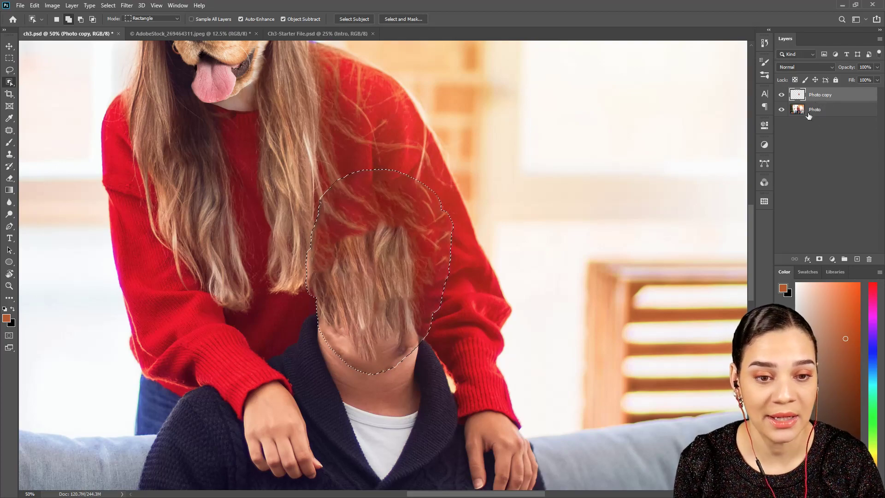
pyautogui.click(782, 95)
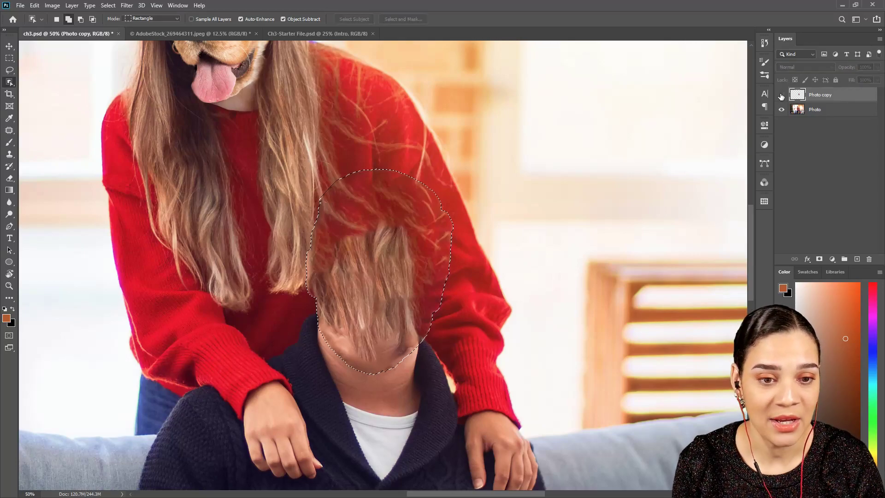
pyautogui.click(830, 114)
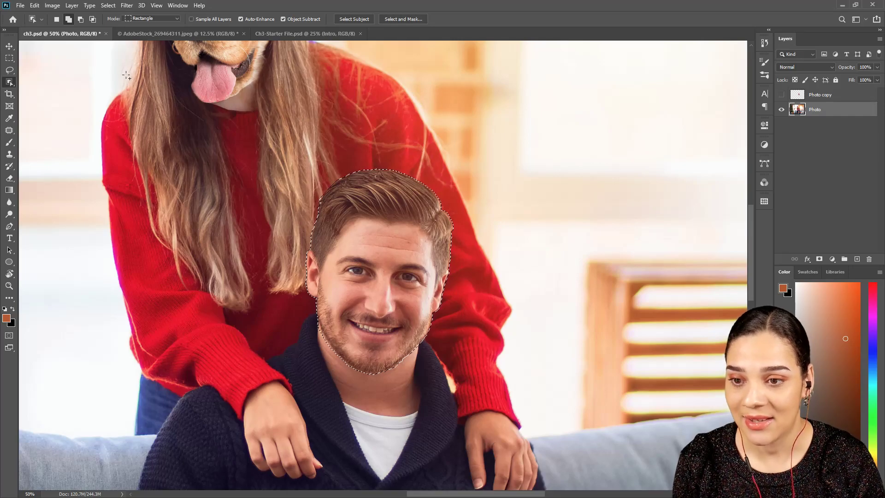
# Reopen Content-Aware Fill on the Photo layer and subtract the man's upper hair from the fill selection with the Lasso, keeping his forehead included.
pyautogui.click(34, 5)
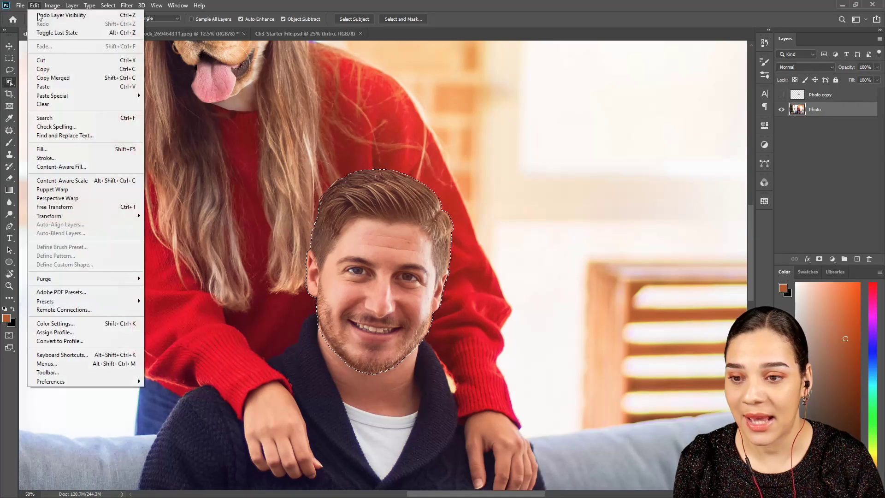
pyautogui.click(83, 168)
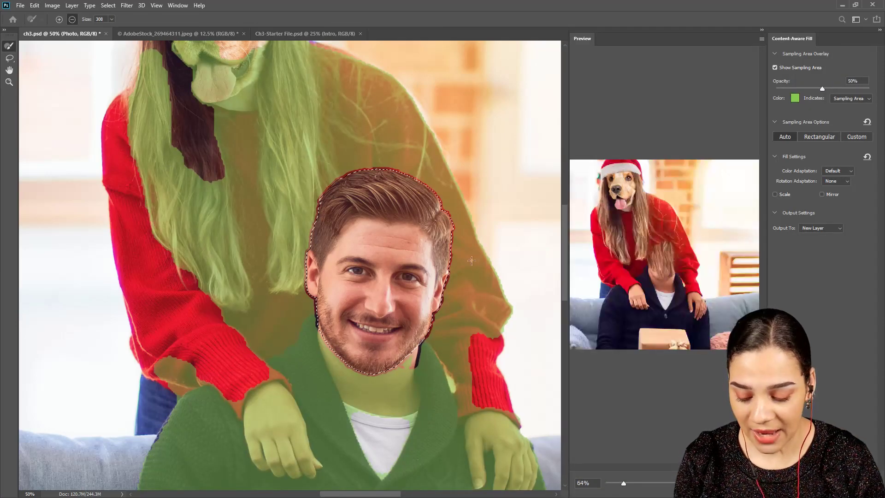
pyautogui.hotkey('ctrl', '=')
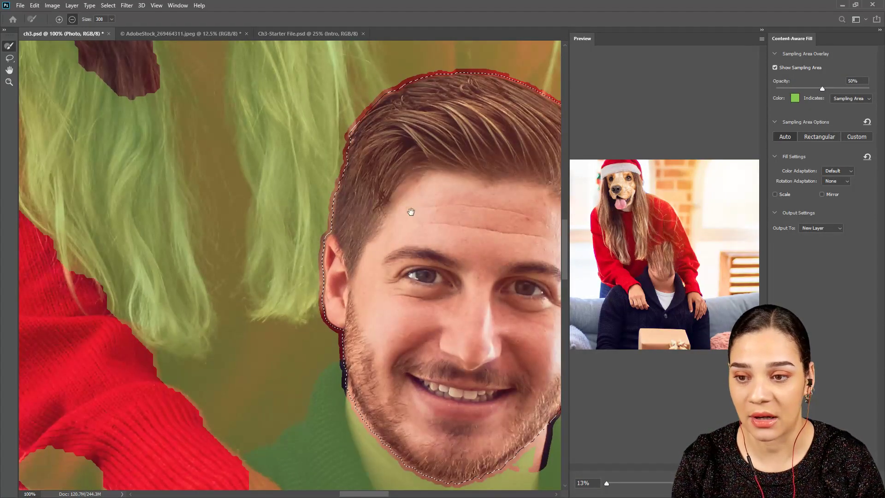
pyautogui.moveTo(405, 208); pyautogui.dragTo(296, 198)
pyautogui.click(9, 58)
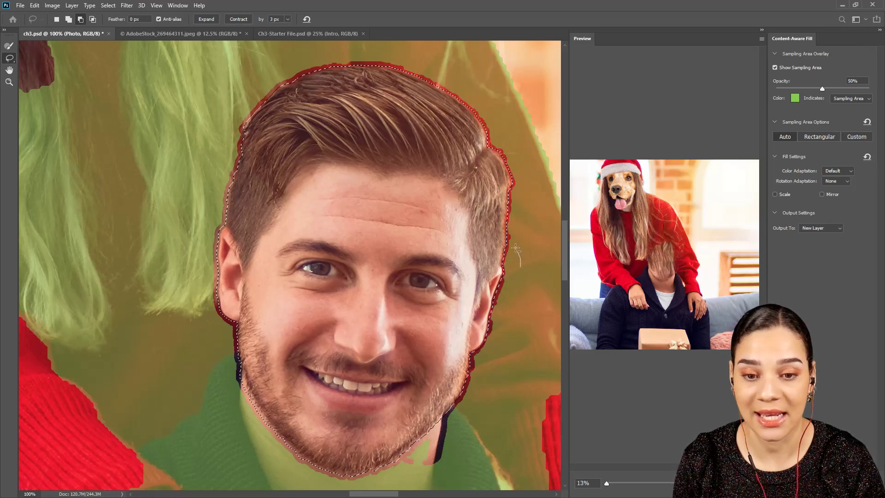
pyautogui.moveTo(413, 185)
pyautogui.mouseDown()
pyautogui.moveTo(313, 178)
pyautogui.moveTo(264, 217)
pyautogui.moveTo(218, 213)
pyautogui.moveTo(200, 86)
pyautogui.moveTo(325, 46)
pyautogui.moveTo(446, 53)
pyautogui.moveTo(548, 137)
pyautogui.moveTo(561, 230)
pyautogui.moveTo(549, 246)
pyautogui.moveTo(508, 239)
pyautogui.mouseUp()
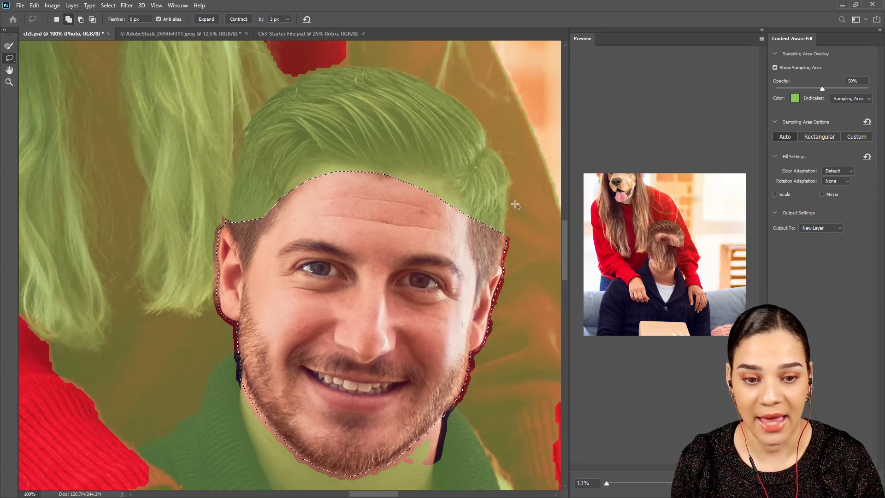
pyautogui.moveTo(440, 221)
pyautogui.mouseDown()
pyautogui.moveTo(382, 153)
pyautogui.moveTo(254, 172)
pyautogui.moveTo(269, 246)
pyautogui.moveTo(369, 239)
pyautogui.mouseUp()
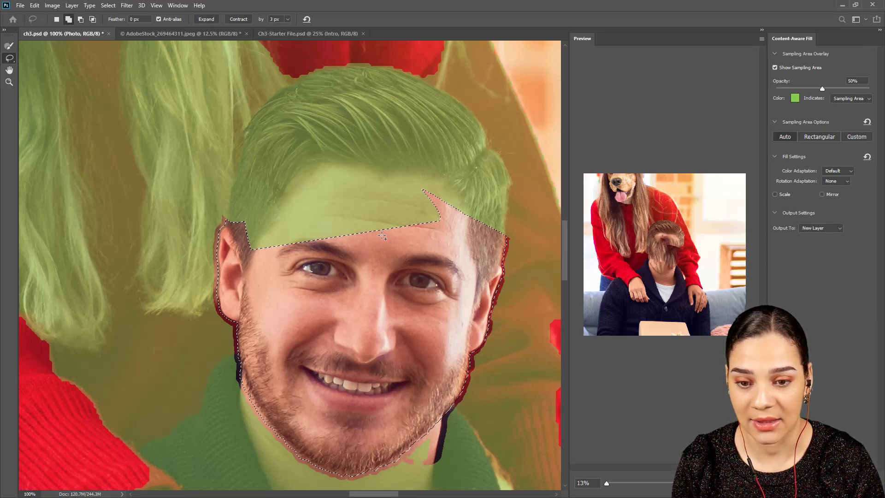
pyautogui.moveTo(431, 210)
pyautogui.mouseDown()
pyautogui.moveTo(389, 157)
pyautogui.moveTo(338, 138)
pyautogui.moveTo(283, 156)
pyautogui.moveTo(252, 203)
pyautogui.moveTo(267, 253)
pyautogui.moveTo(372, 257)
pyautogui.moveTo(413, 236)
pyautogui.moveTo(434, 207)
pyautogui.mouseUp()
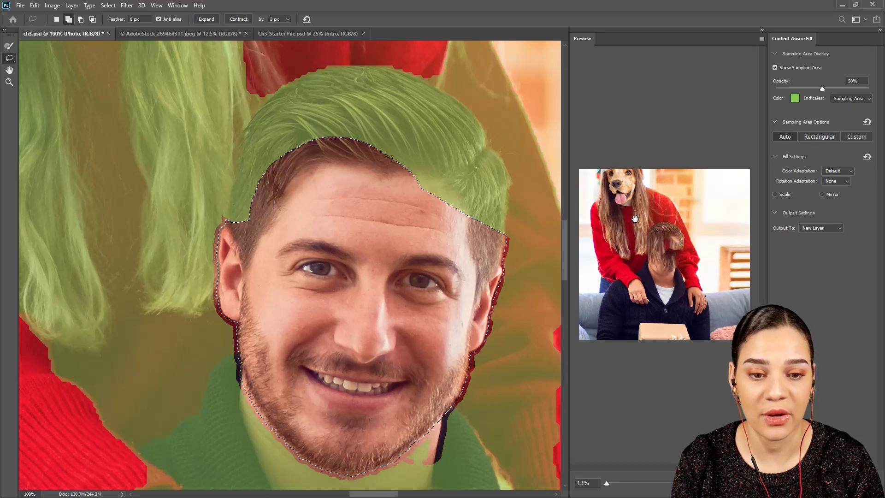
# Try the Rectangular sampling area and examine the resulting fill preview up close.
pyautogui.hotkey('ctrl', '-')
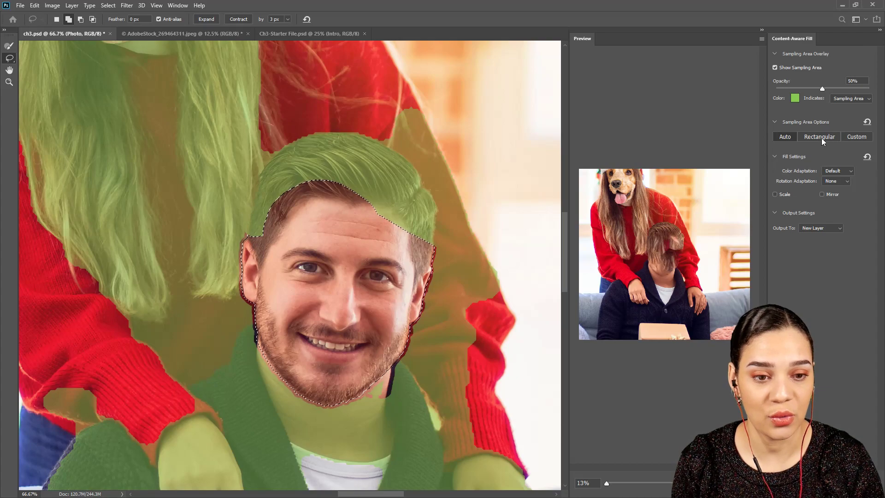
pyautogui.hotkey('ctrl', '-')
pyautogui.hotkey('ctrl', '-')
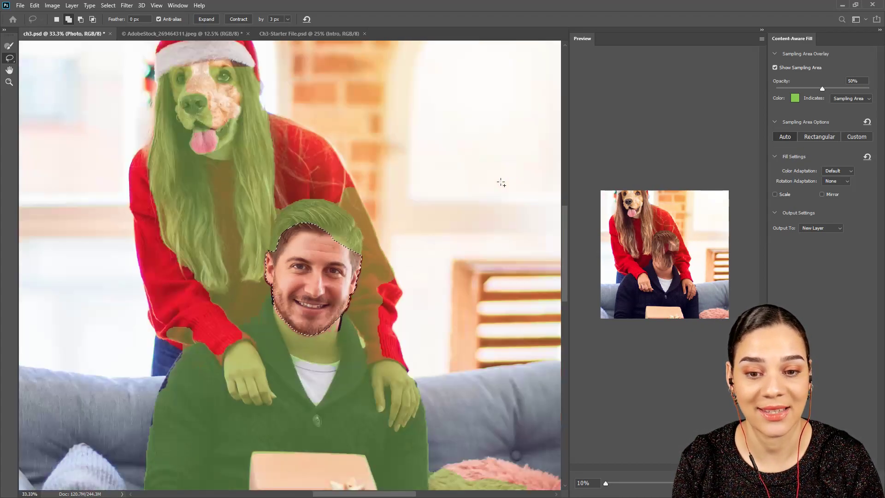
pyautogui.click(820, 136)
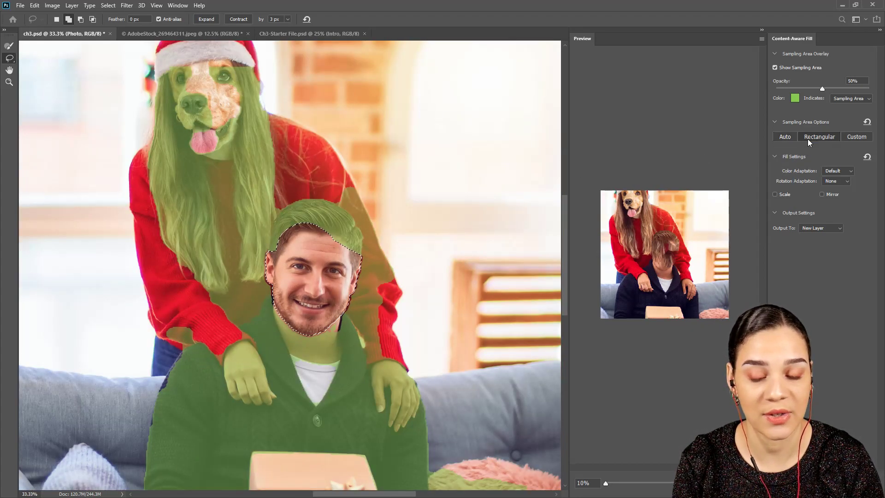
pyautogui.hotkey('ctrl', '-')
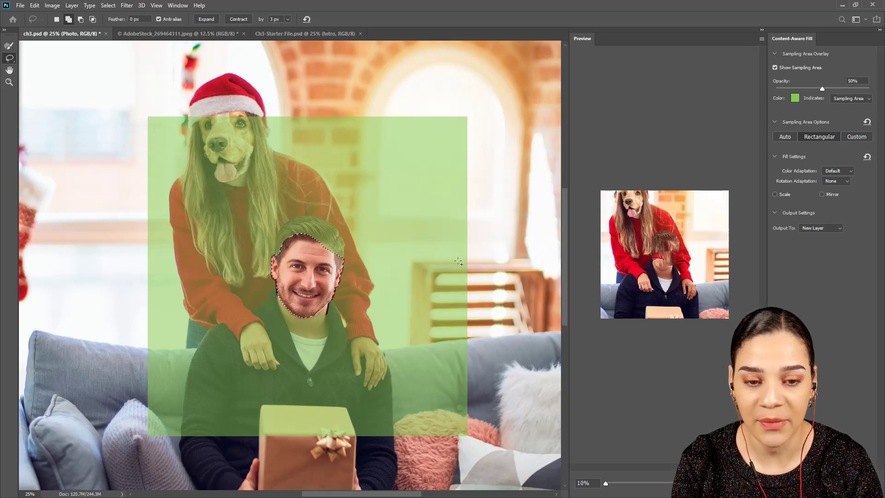
pyautogui.scroll(4, 694, 257)
pyautogui.scroll(1, 694, 257)
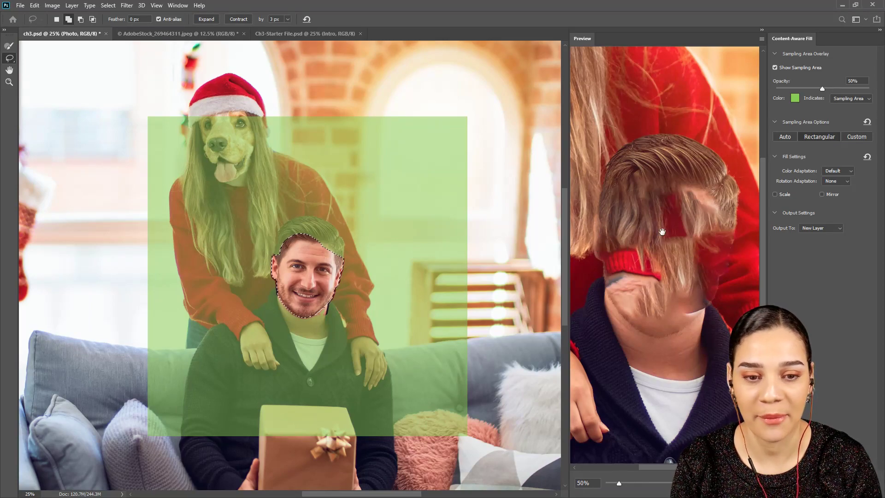
# Switch the sampling area to Custom, keeping the face selection active by undoing an accidental deselection.
pyautogui.click(851, 134)
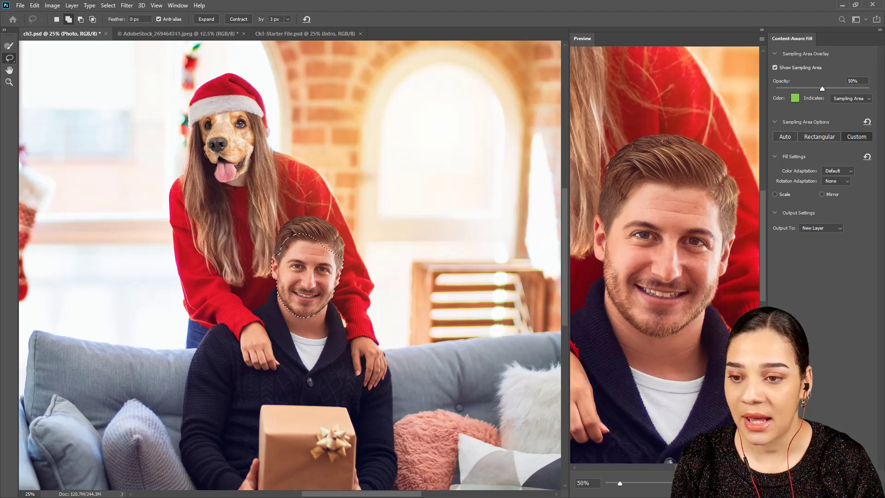
pyautogui.hotkey('ctrl', 'd')
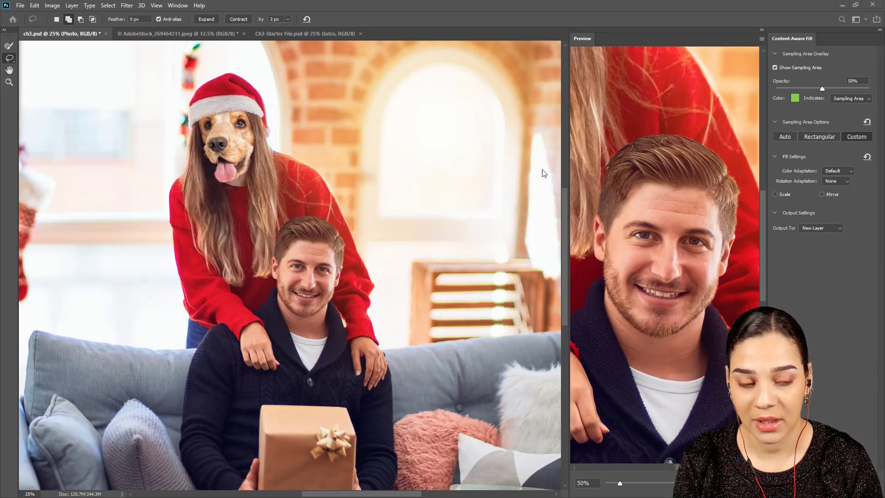
pyautogui.hotkey('ctrl', 'z')
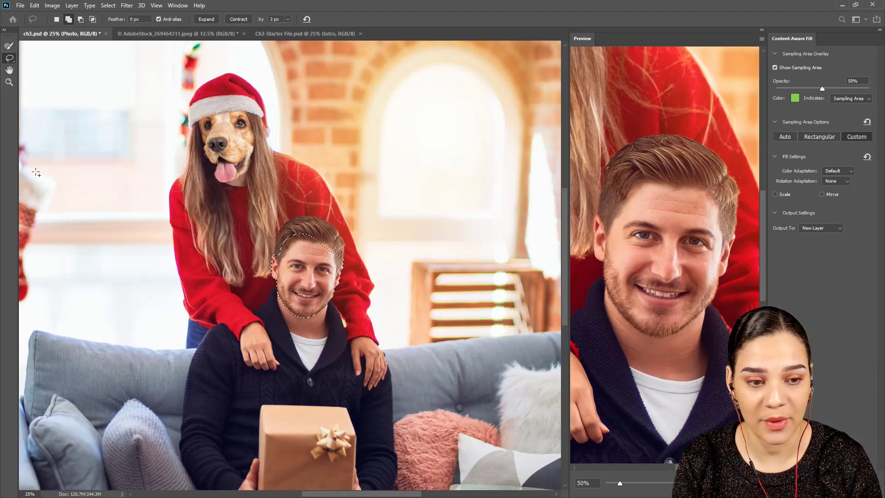
pyautogui.hotkey('ctrl', '+')
pyautogui.hotkey('ctrl', '+')
pyautogui.hotkey('ctrl', '+')
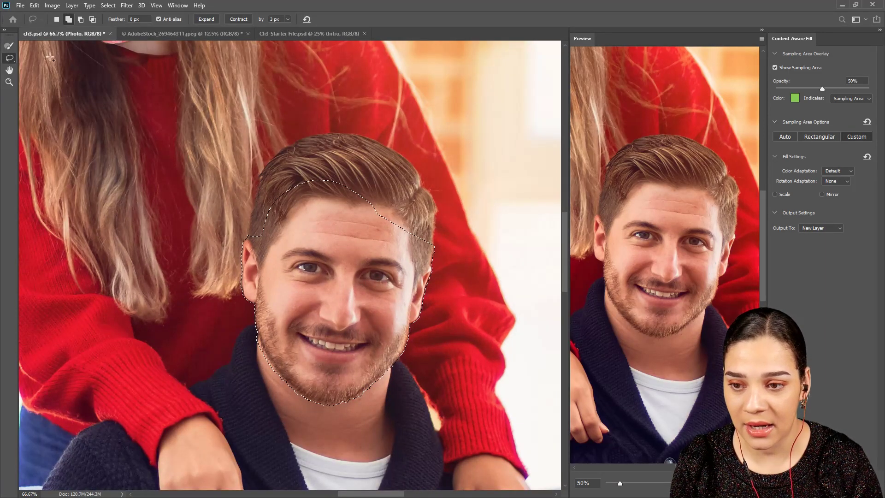
# Reduce the Sampling Brush to size 100 and paint a sampling patch on the red sweater below the woman's hair.
pyautogui.click(9, 45)
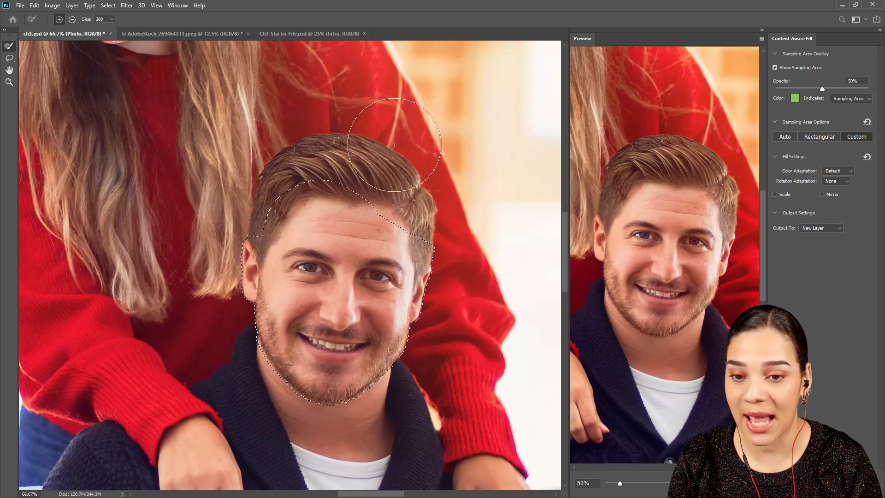
pyautogui.press('[')
pyautogui.press('[')
pyautogui.press('[')
pyautogui.press('[')
pyautogui.press('[')
pyautogui.press('[')
pyautogui.press('[')
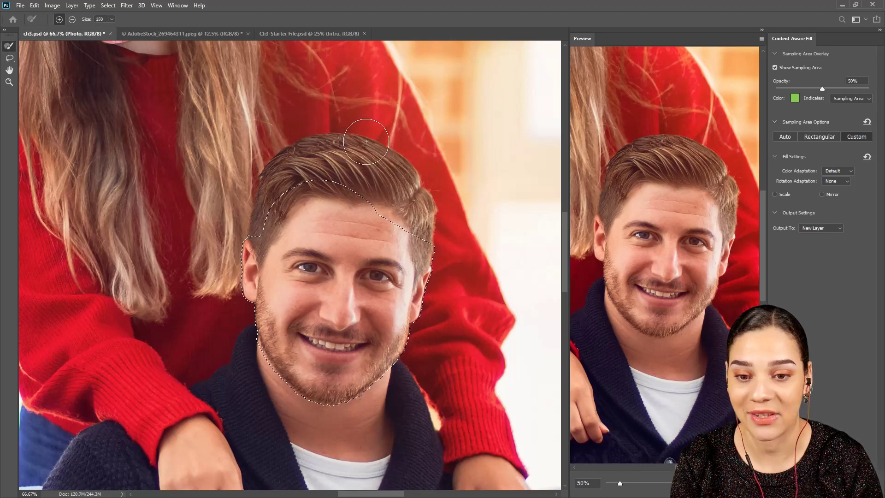
pyautogui.moveTo(192, 319)
pyautogui.mouseDown()
pyautogui.moveTo(187, 336)
pyautogui.moveTo(203, 340)
pyautogui.moveTo(208, 335)
pyautogui.moveTo(173, 332)
pyautogui.mouseUp()
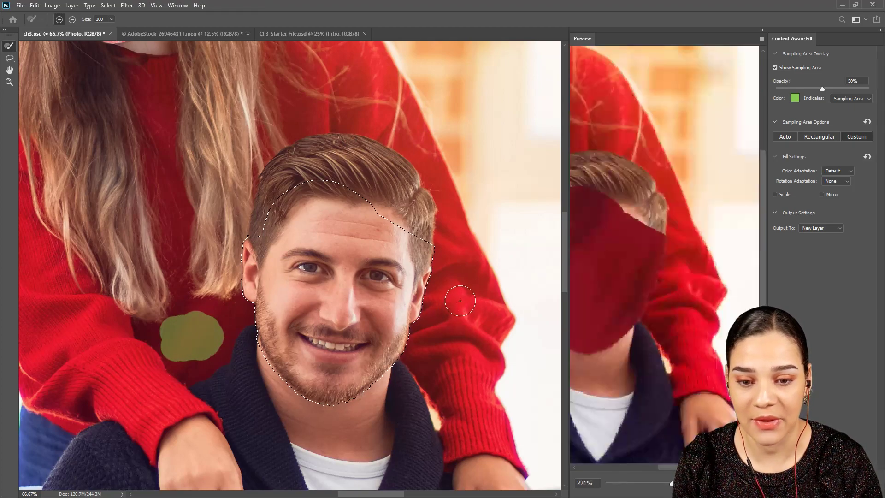
pyautogui.scroll(-5, 687, 251)
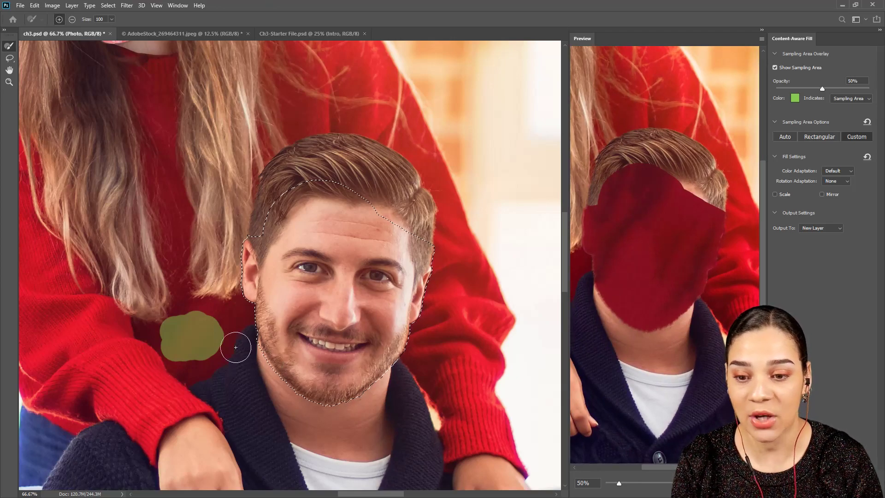
# Paint additional sampling patches on both sleeves and the upper shoulder of the red sweater.
pyautogui.moveTo(454, 342); pyautogui.dragTo(452, 323)
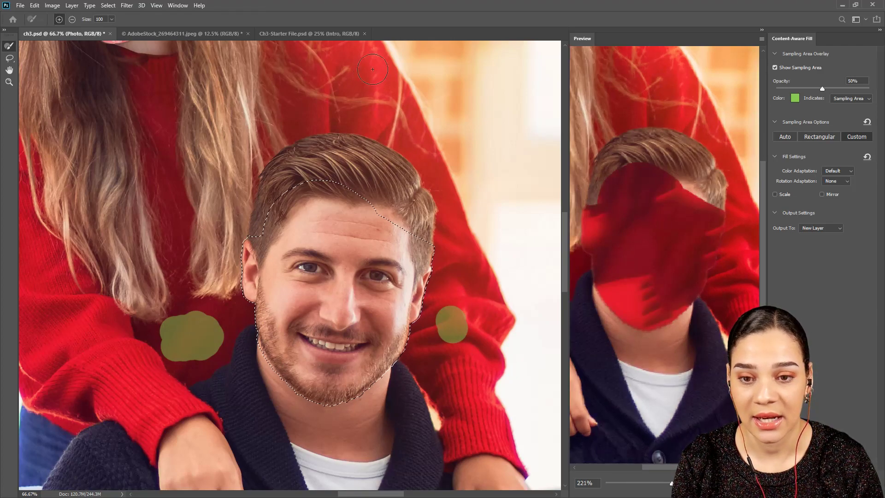
pyautogui.moveTo(374, 71); pyautogui.dragTo(373, 63)
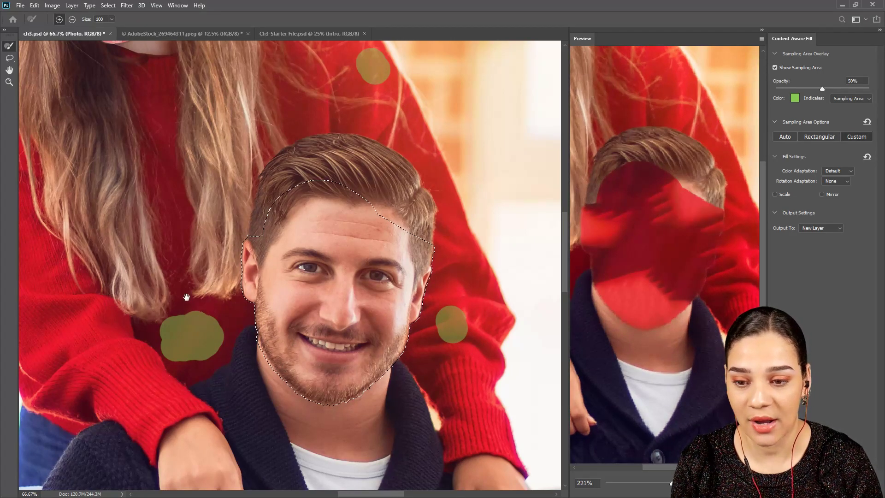
pyautogui.moveTo(188, 296); pyautogui.dragTo(251, 267)
pyautogui.moveTo(87, 207); pyautogui.dragTo(103, 284)
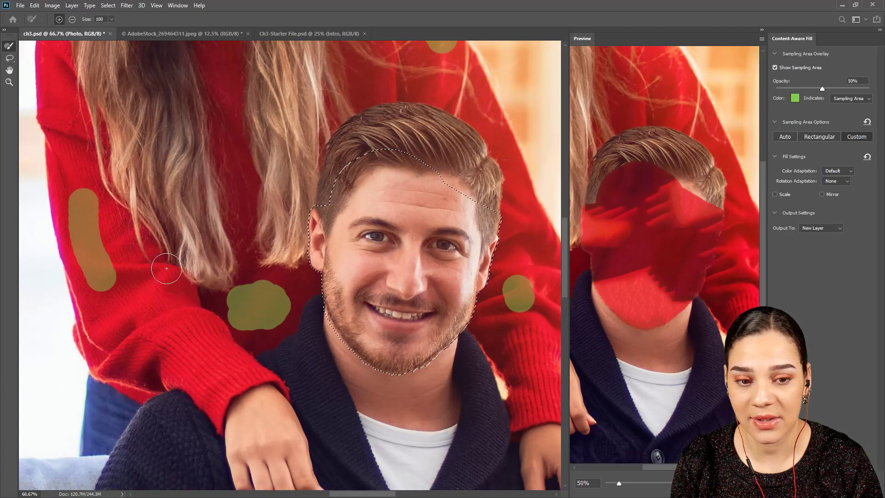
# Extend the sampling patch along the red sweater's long left sleeve and remove the patch below the woman's hair from the sampling area.
pyautogui.moveTo(65, 142); pyautogui.dragTo(90, 214)
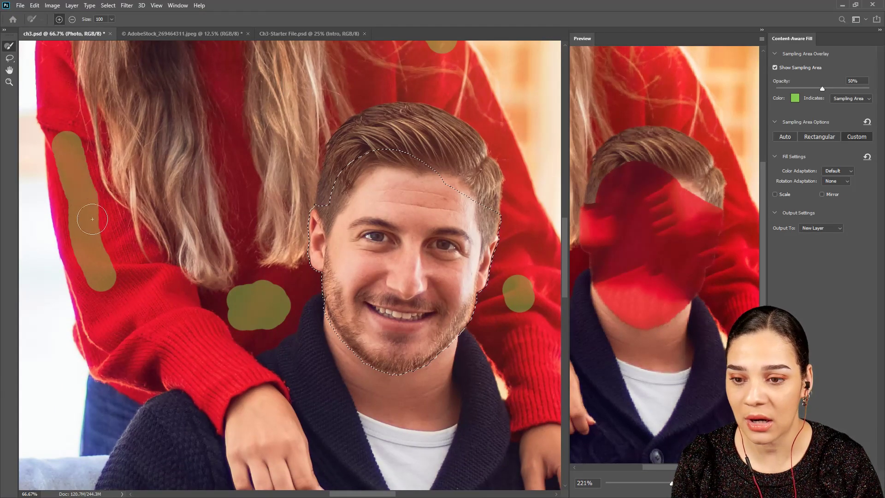
pyautogui.moveTo(98, 282); pyautogui.dragTo(104, 305)
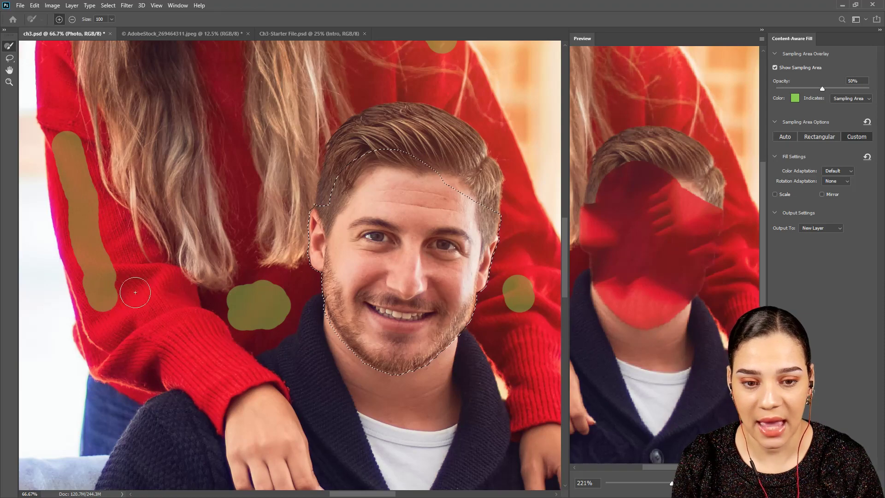
pyautogui.moveTo(267, 301); pyautogui.dragTo(276, 317)
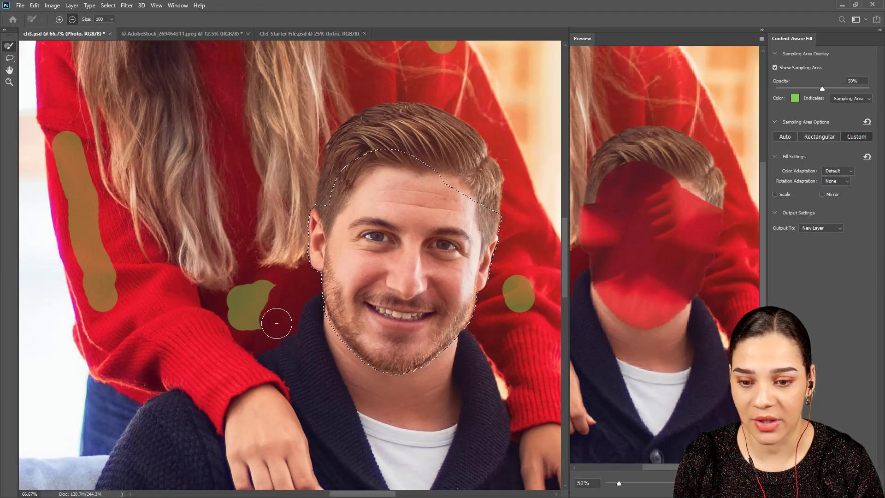
pyautogui.keyDown('alt'); pyautogui.click(267, 291); pyautogui.keyUp('alt')
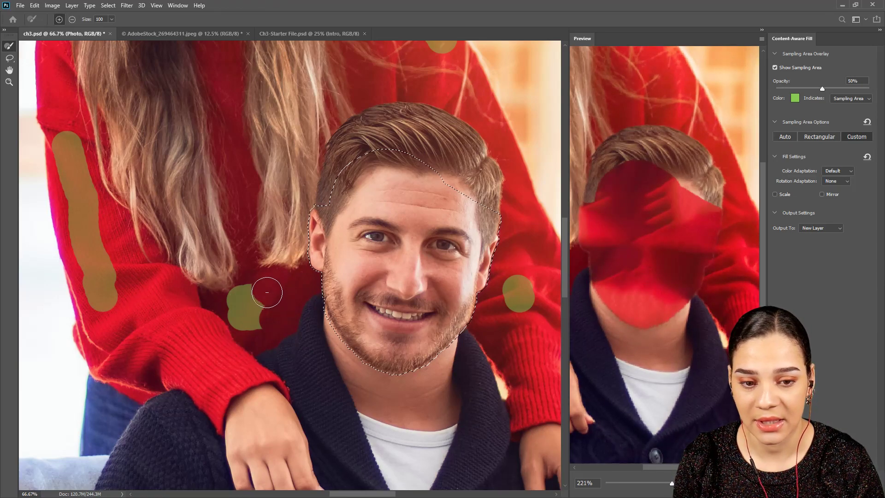
pyautogui.moveTo(236, 286)
pyautogui.mouseDown()
pyautogui.moveTo(237, 305)
pyautogui.moveTo(250, 286)
pyautogui.moveTo(247, 316)
pyautogui.moveTo(227, 317)
pyautogui.moveTo(263, 316)
pyautogui.mouseUp()
pyautogui.moveTo(319, 258); pyautogui.dragTo(297, 324)
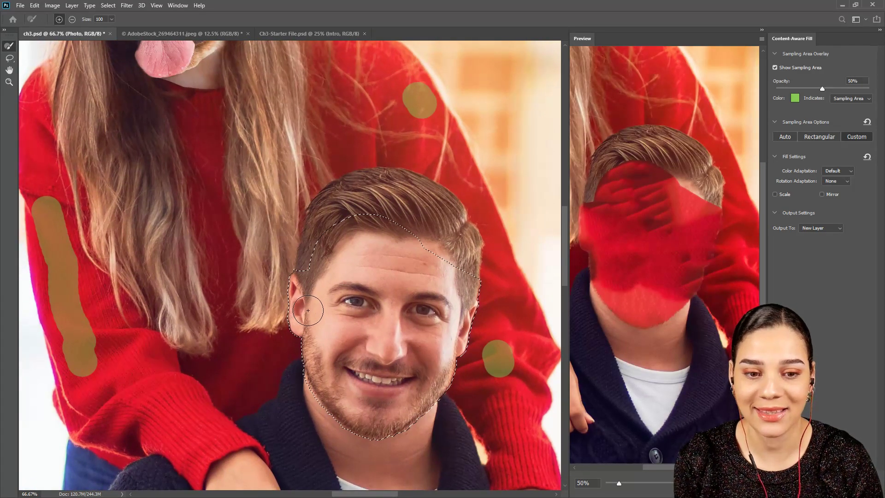
# Apply the custom-sampled fill to a new layer and show the hidden Photo copy layer above it.
pyautogui.hotkey('ctrl', '-')
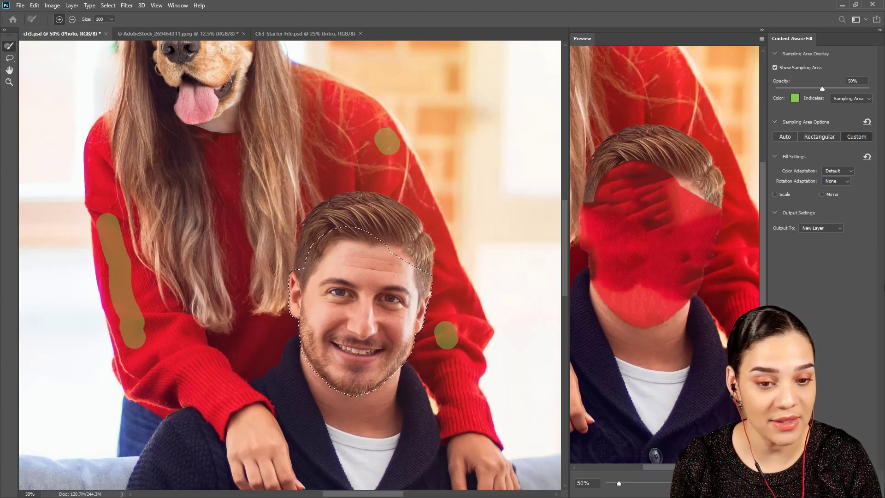
pyautogui.press('Return')
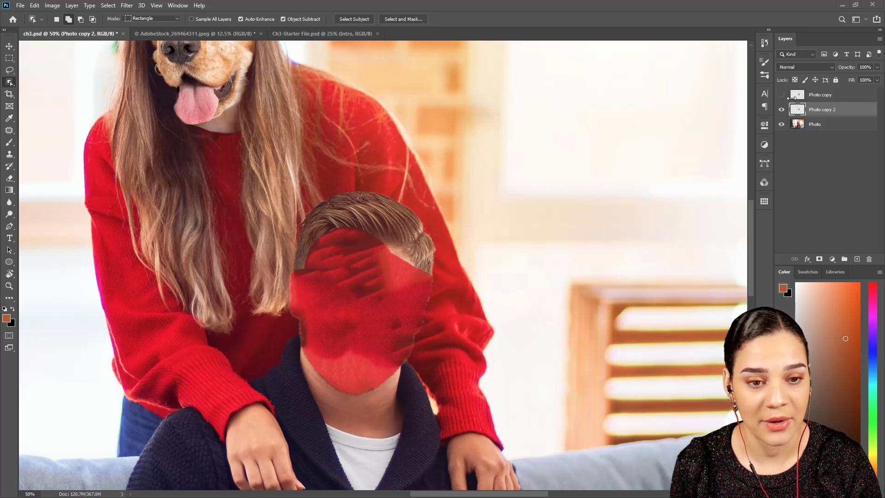
pyautogui.click(781, 95)
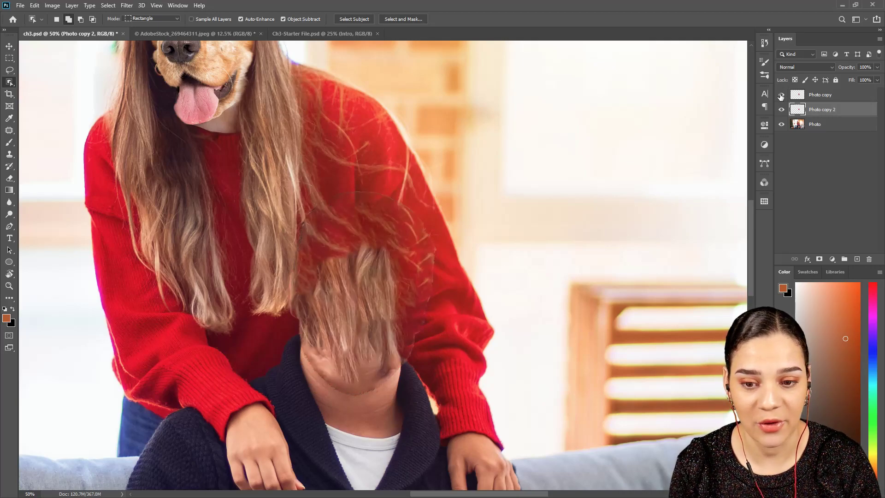
# On the Photo copy layer, erase the stray hair covering the man's face with an enlarged Eraser brush.
pyautogui.hotkey('ctrl', '+')
pyautogui.click(849, 99)
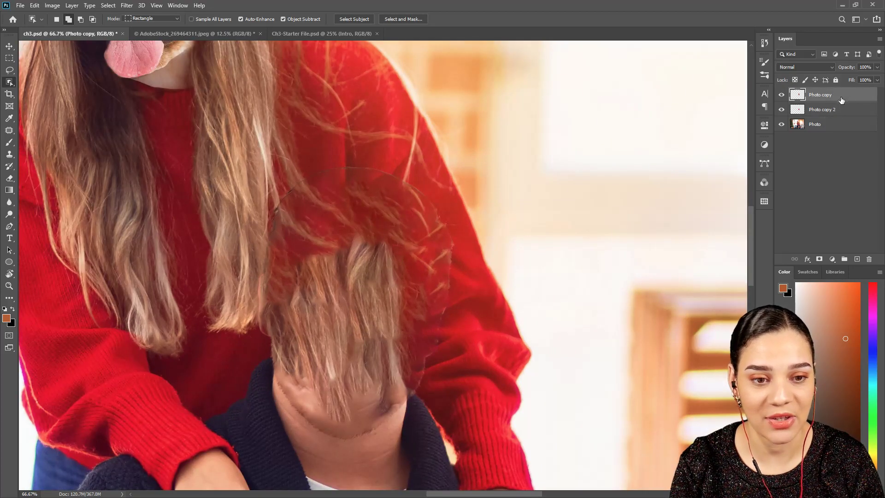
pyautogui.press('e')
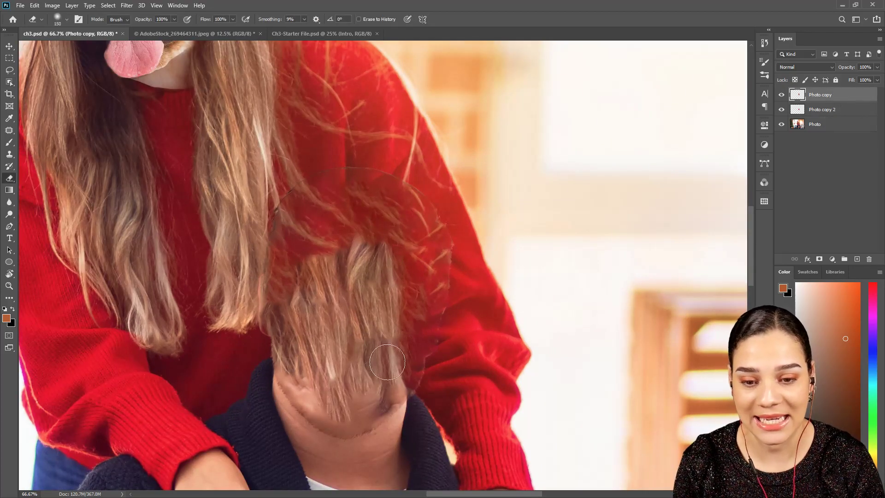
pyautogui.press(']')
pyautogui.press(']')
pyautogui.press(']')
pyautogui.press(']')
pyautogui.moveTo(346, 386)
pyautogui.mouseDown()
pyautogui.moveTo(340, 408)
pyautogui.moveTo(310, 390)
pyautogui.moveTo(319, 374)
pyautogui.moveTo(338, 373)
pyautogui.moveTo(330, 359)
pyautogui.moveTo(375, 387)
pyautogui.moveTo(342, 342)
pyautogui.moveTo(340, 305)
pyautogui.moveTo(343, 314)
pyautogui.moveTo(304, 300)
pyautogui.moveTo(304, 320)
pyautogui.moveTo(276, 340)
pyautogui.moveTo(343, 286)
pyautogui.moveTo(328, 270)
pyautogui.moveTo(366, 267)
pyautogui.moveTo(390, 318)
pyautogui.moveTo(384, 390)
pyautogui.moveTo(375, 298)
pyautogui.moveTo(382, 273)
pyautogui.moveTo(357, 267)
pyautogui.moveTo(379, 273)
pyautogui.mouseUp()
pyautogui.press('[')
pyautogui.press('[')
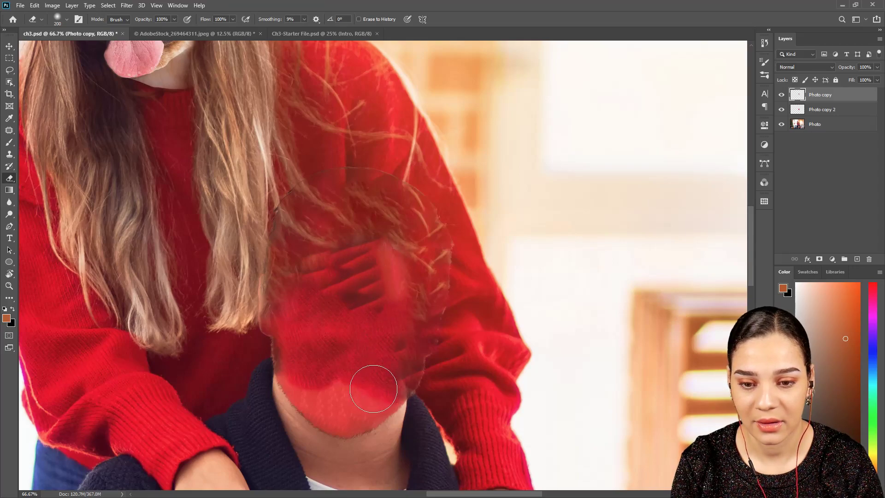
# Combine the Photo copy and Photo copy 2 layers into one smart object.
pyautogui.keyDown('shift'); pyautogui.click(834, 116); pyautogui.keyUp('shift')
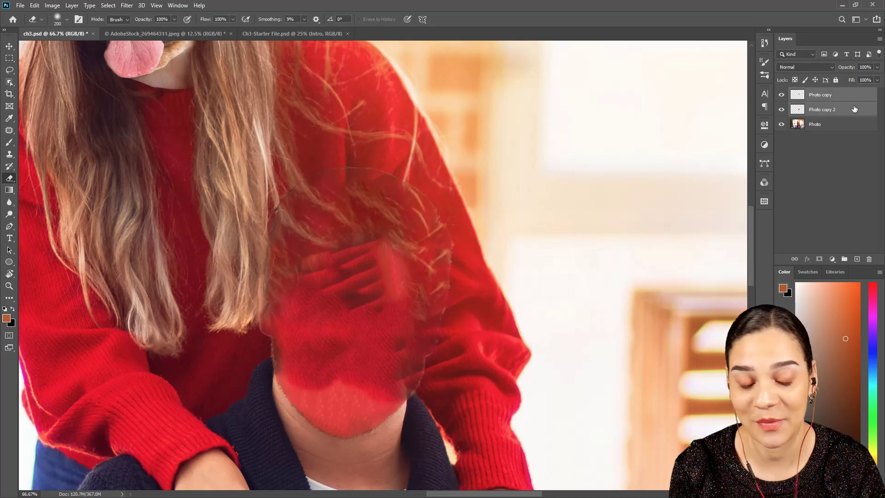
pyautogui.rightClick(855, 109)
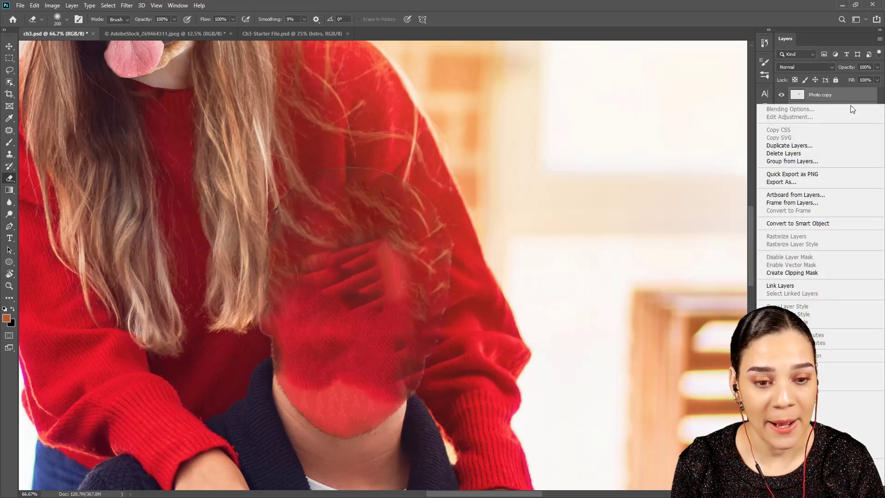
pyautogui.click(828, 225)
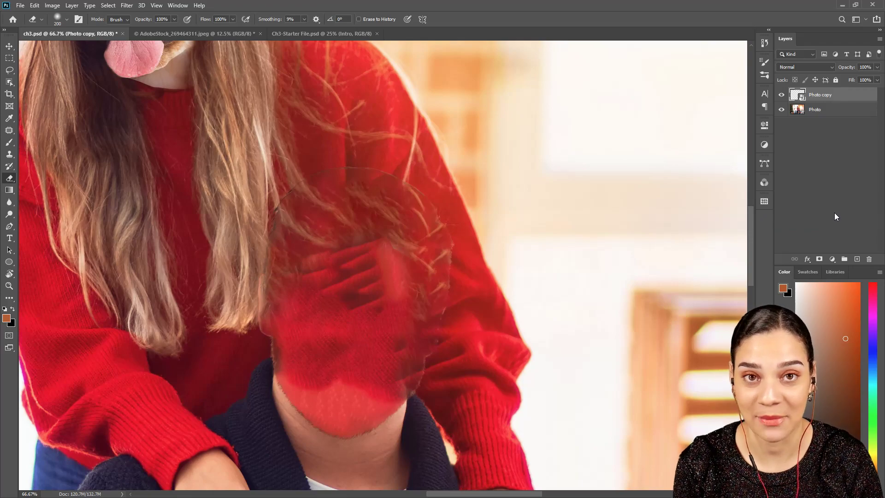
# Convert the Photo copy smart object to layers to view the group's contents, and undo the conversion.
pyautogui.rightClick(826, 100)
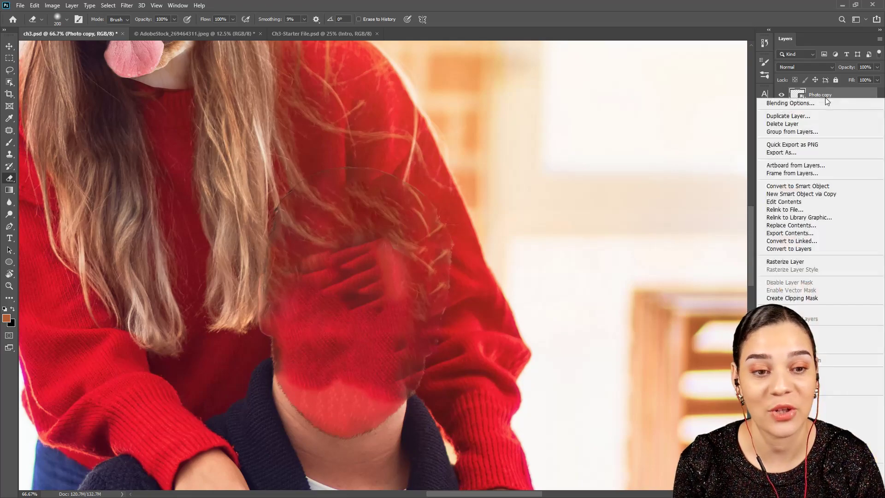
pyautogui.click(809, 256)
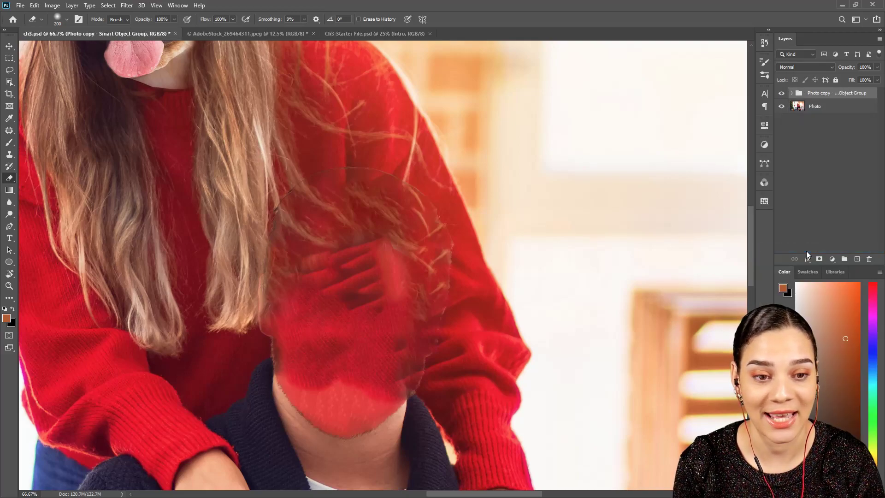
pyautogui.click(792, 94)
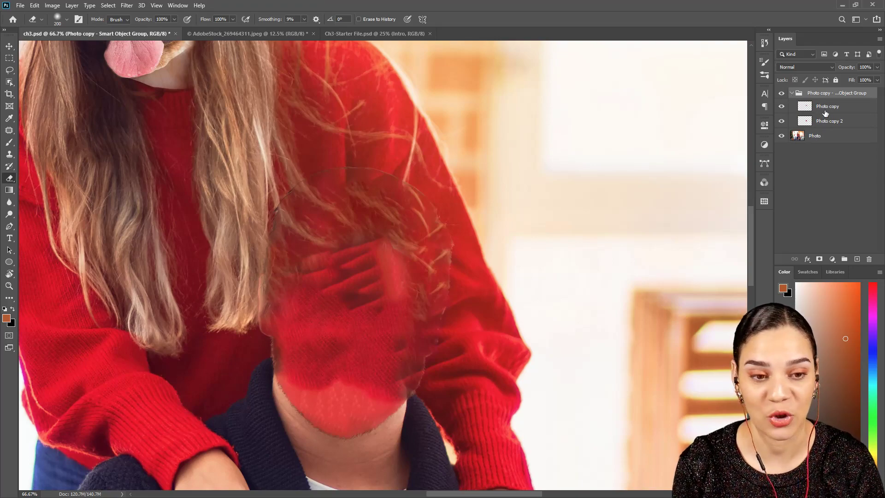
pyautogui.hotkey('ctrl', 'z')
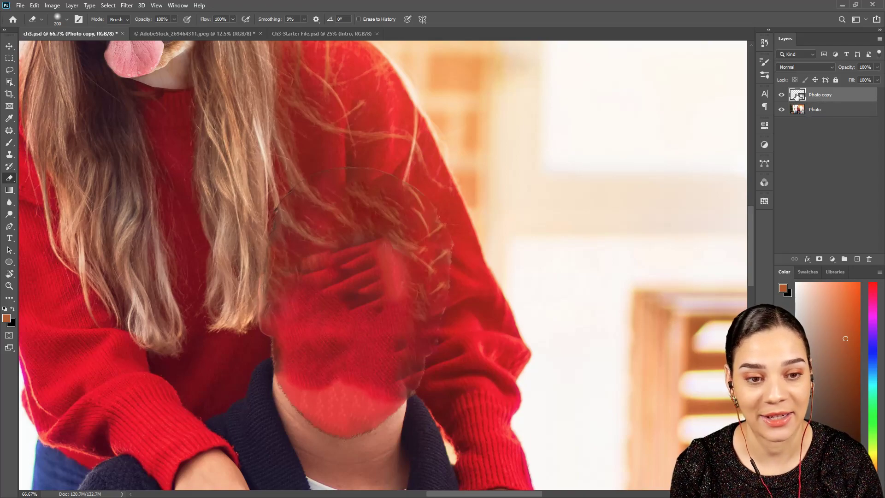
# In the AdobeStock_269464311.jpeg document, select the black-and-tan dog's head with the Object Selection tool.
pyautogui.hotkey('ctrl', '-')
pyautogui.hotkey('ctrl', '-')
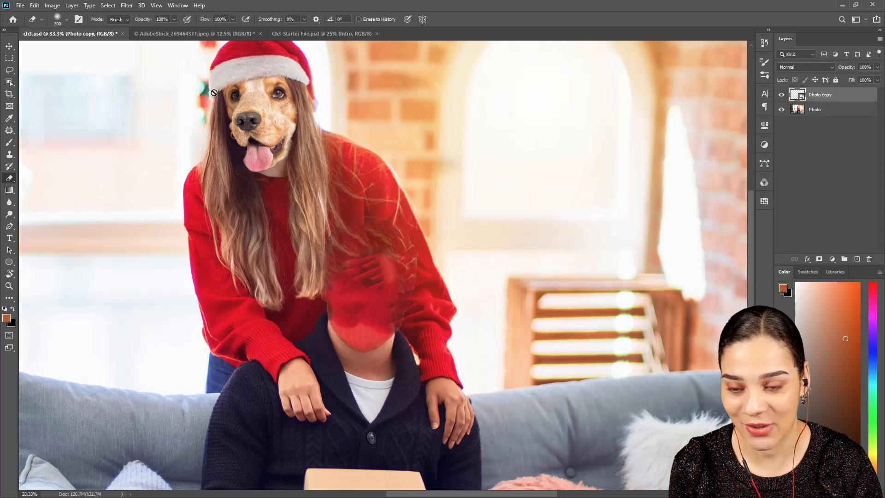
pyautogui.click(229, 37)
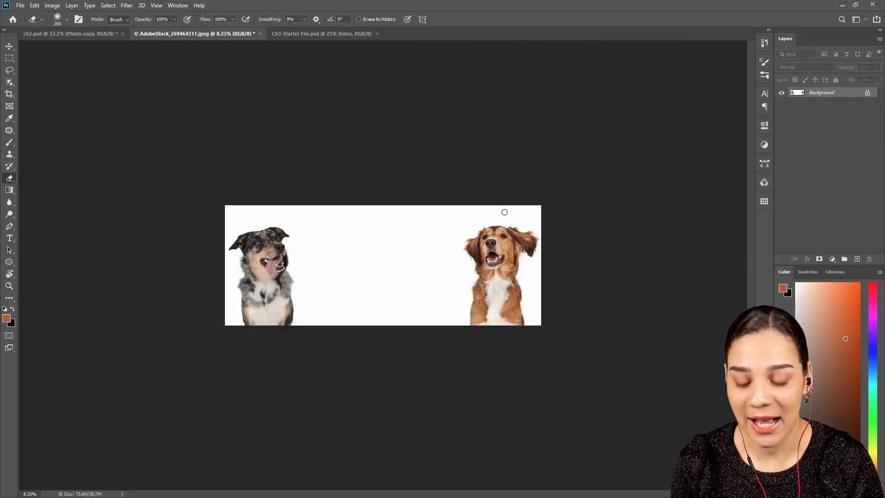
pyautogui.hotkey('ctrl', '+')
pyautogui.hotkey('ctrl', '+')
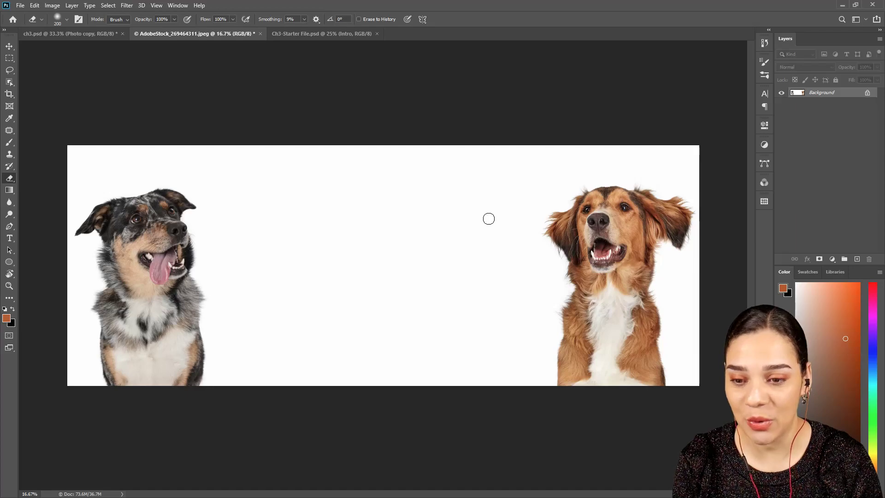
pyautogui.hotkey('ctrl', '+')
pyautogui.moveTo(257, 198); pyautogui.dragTo(434, 179)
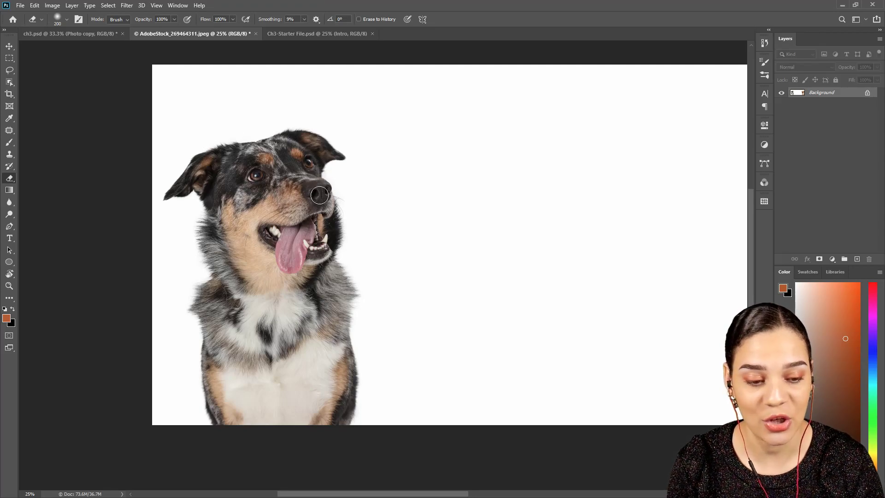
pyautogui.click(10, 83)
pyautogui.moveTo(156, 111); pyautogui.dragTo(375, 295)
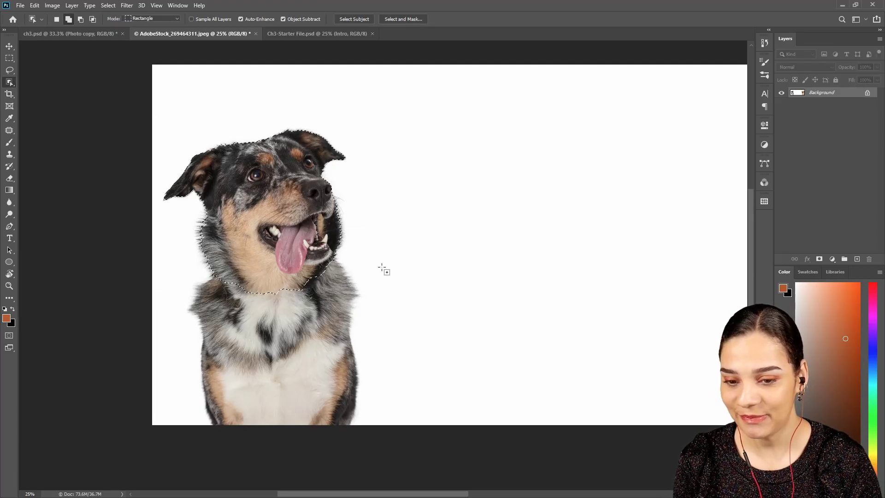
# Check the selection edge around the dog's head and copy the selected head to a new layer.
pyautogui.hotkey('ctrl', '+')
pyautogui.hotkey('ctrl', '+')
pyautogui.moveTo(235, 217); pyautogui.dragTo(402, 253)
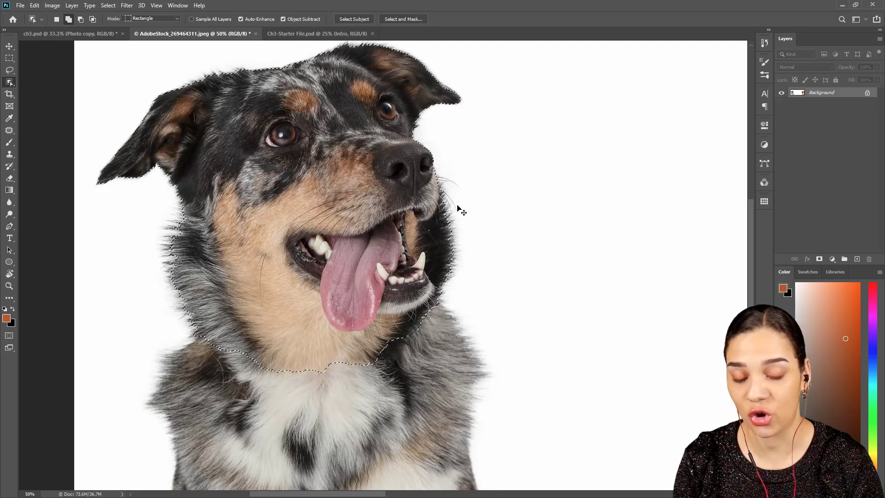
pyautogui.hotkey('ctrl', 'j')
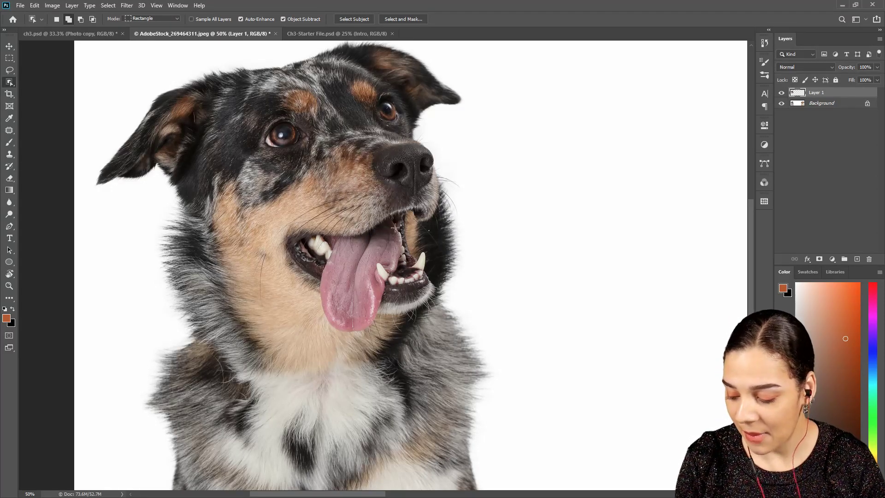
# Move the copied dog head onto the blank white area beside the original dog using Free Transform.
pyautogui.hotkey('ctrl', 't')
pyautogui.moveTo(343, 204); pyautogui.dragTo(608, 201)
pyautogui.moveTo(598, 216); pyautogui.dragTo(557, 207)
pyautogui.press('Return')
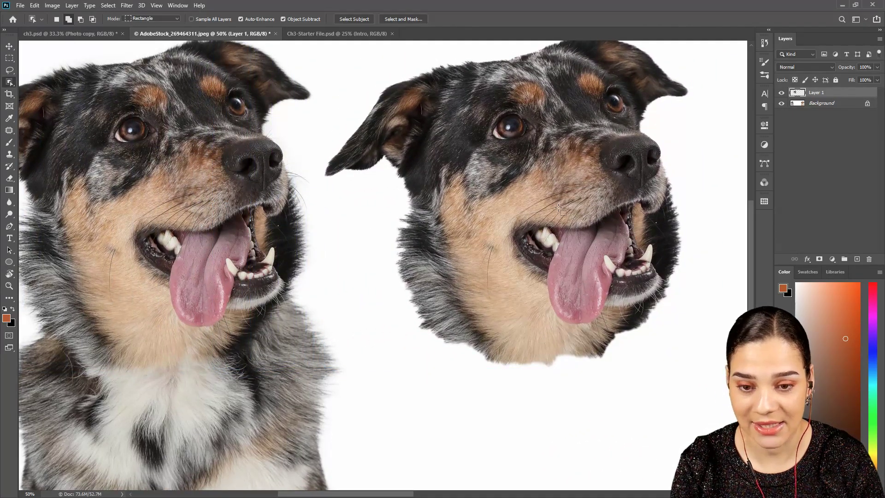
# Examine the fur edges and neckline of the cut-out dog head up close, comparing them with the original dog.
pyautogui.moveTo(391, 216); pyautogui.dragTo(360, 228)
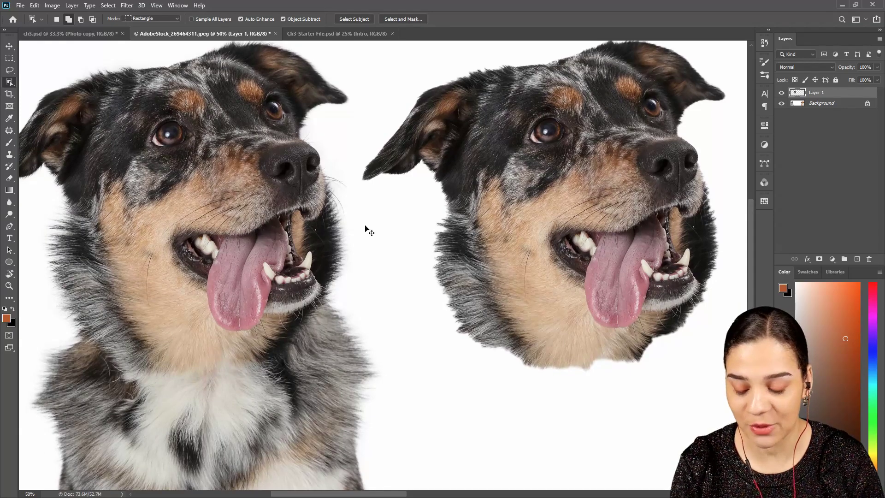
pyautogui.hotkey('ctrl', '-')
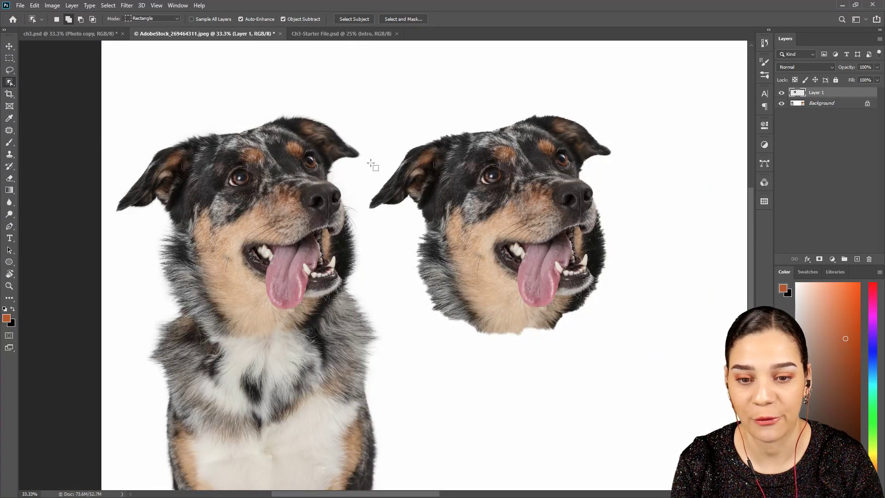
pyautogui.hotkey('ctrl', '+')
pyautogui.hotkey('ctrl', '+')
pyautogui.hotkey('ctrl', '+')
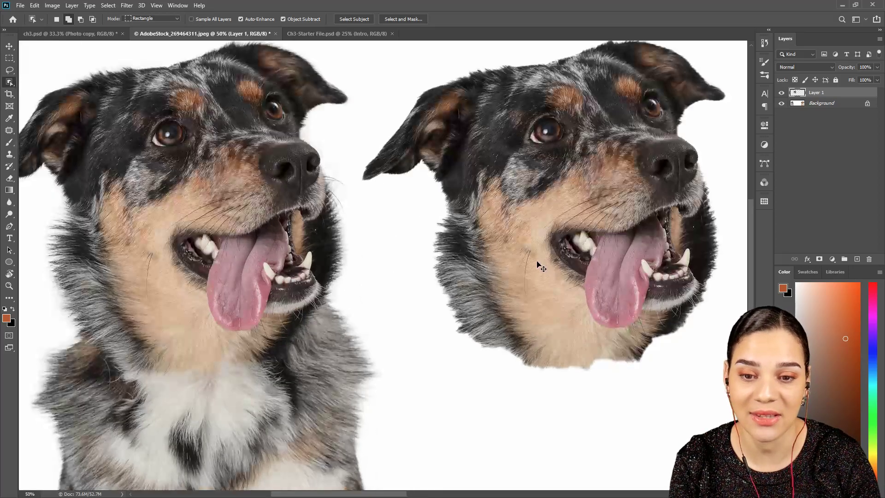
pyautogui.moveTo(596, 189); pyautogui.dragTo(427, 211)
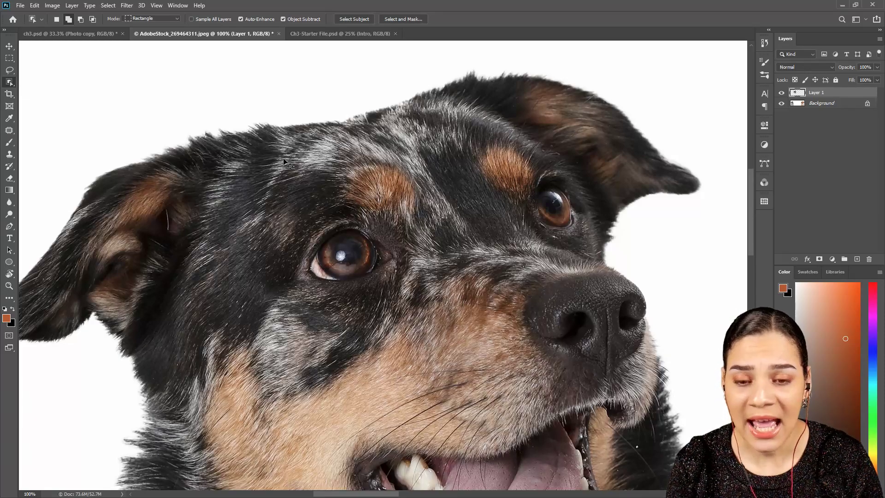
pyautogui.hotkey('ctrl', '-')
pyautogui.moveTo(386, 303); pyautogui.dragTo(390, 198)
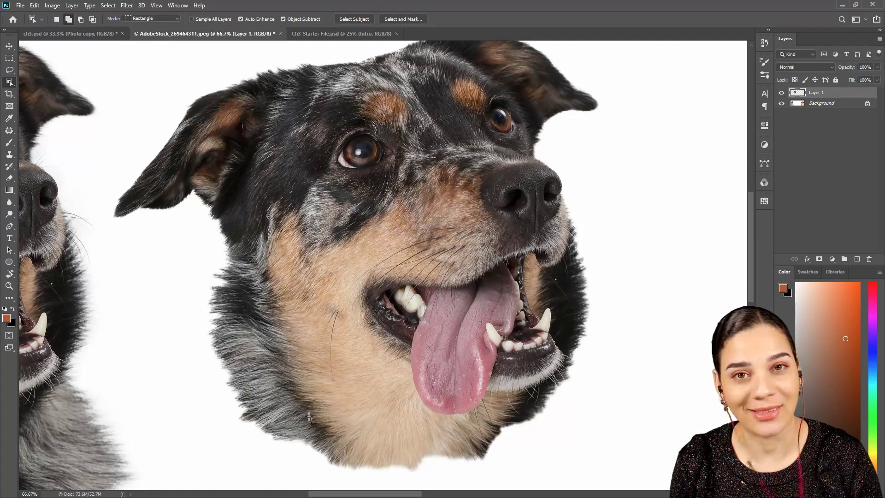
pyautogui.moveTo(299, 302); pyautogui.dragTo(444, 319)
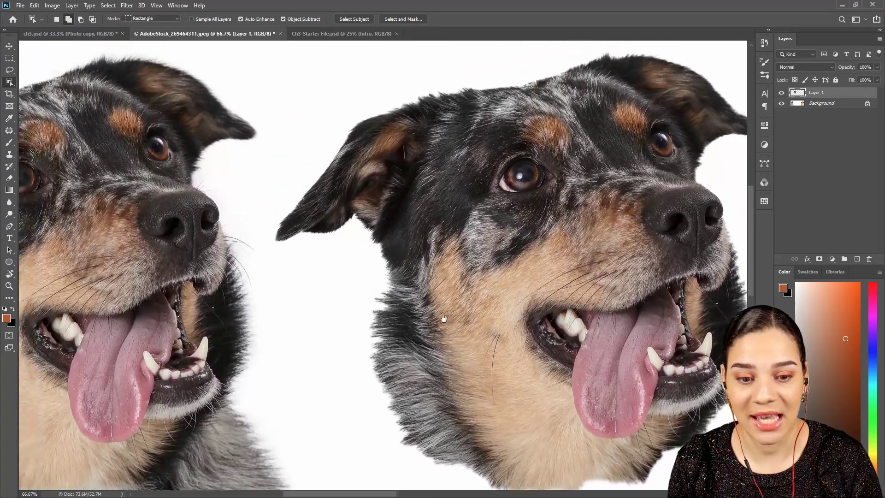
pyautogui.hotkey('ctrl', '-')
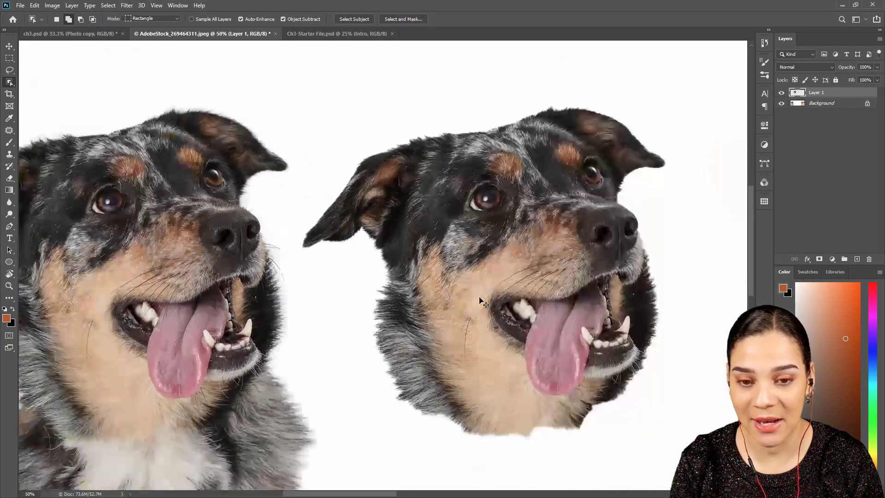
pyautogui.moveTo(401, 316); pyautogui.dragTo(409, 298)
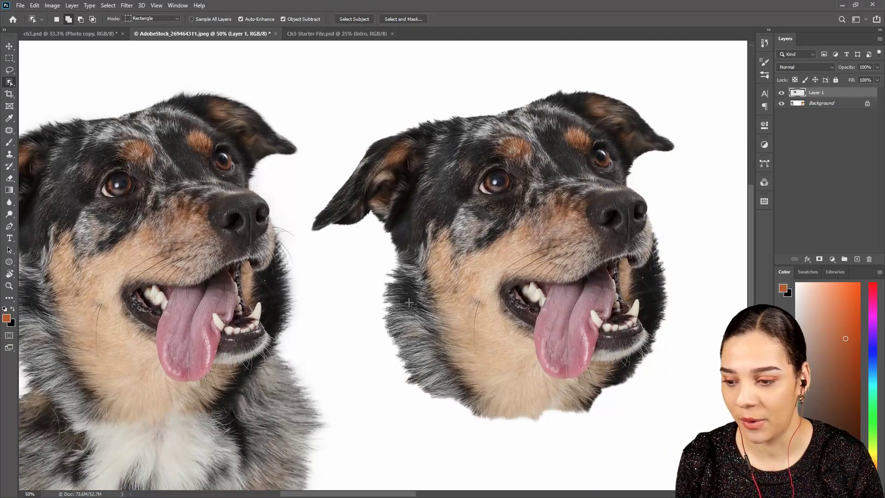
pyautogui.moveTo(526, 245); pyautogui.dragTo(522, 242)
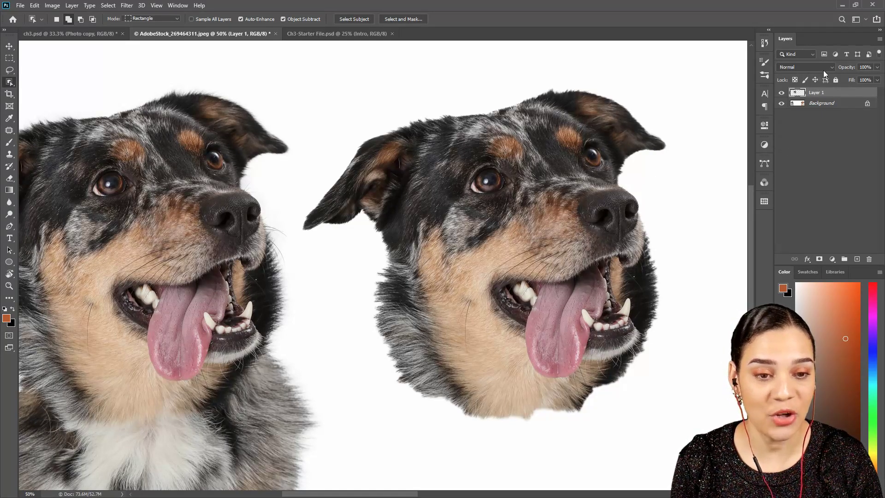
# Bring the cut-out dog head into ch3.psd, and scale it down over the seated man's neck with Free Transform.
pyautogui.moveTo(833, 96); pyautogui.dragTo(69, 34)
pyautogui.moveTo(108, 48); pyautogui.dragTo(413, 216)
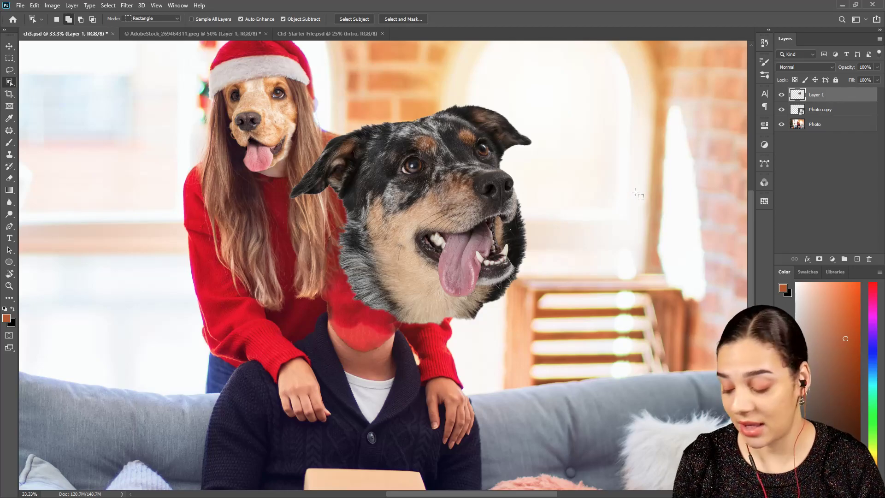
pyautogui.hotkey('ctrl', 't')
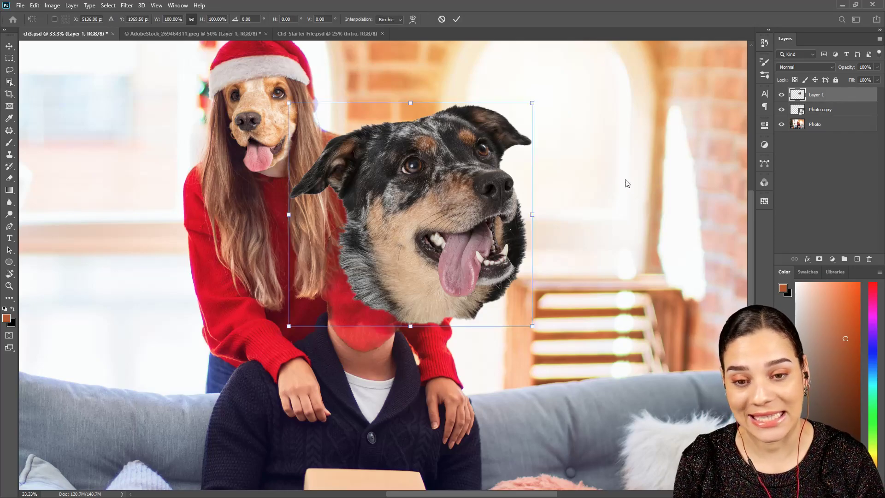
pyautogui.moveTo(554, 92); pyautogui.dragTo(567, 150)
pyautogui.moveTo(526, 173); pyautogui.dragTo(479, 203)
pyautogui.moveTo(519, 173); pyautogui.dragTo(430, 235)
pyautogui.moveTo(374, 264); pyautogui.dragTo(482, 270)
pyautogui.hotkey('ctrl', '+')
pyautogui.press('Return')
pyautogui.press('w')
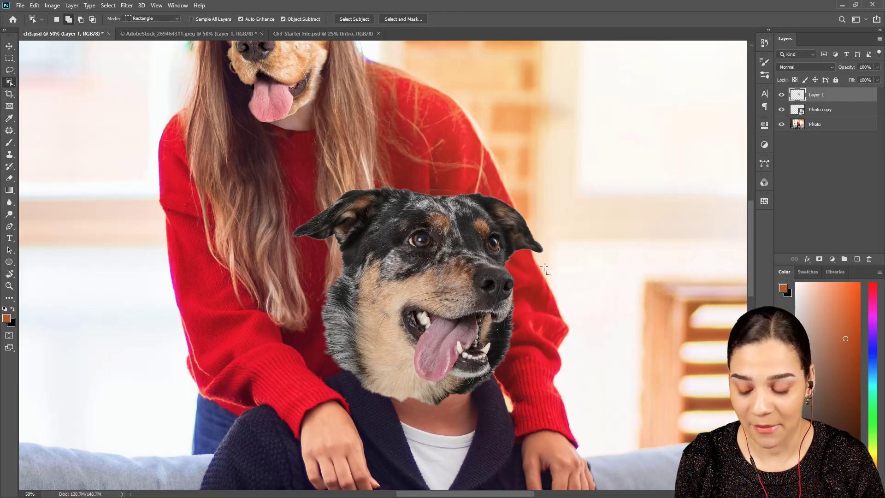
# Rotate the dog head slightly counterclockwise with Free Transform so the ears sit level.
pyautogui.hotkey('ctrl', 't')
pyautogui.moveTo(563, 267)
pyautogui.mouseDown()
pyautogui.moveTo(559, 251)
pyautogui.moveTo(557, 264)
pyautogui.mouseUp()
pyautogui.press('Return')
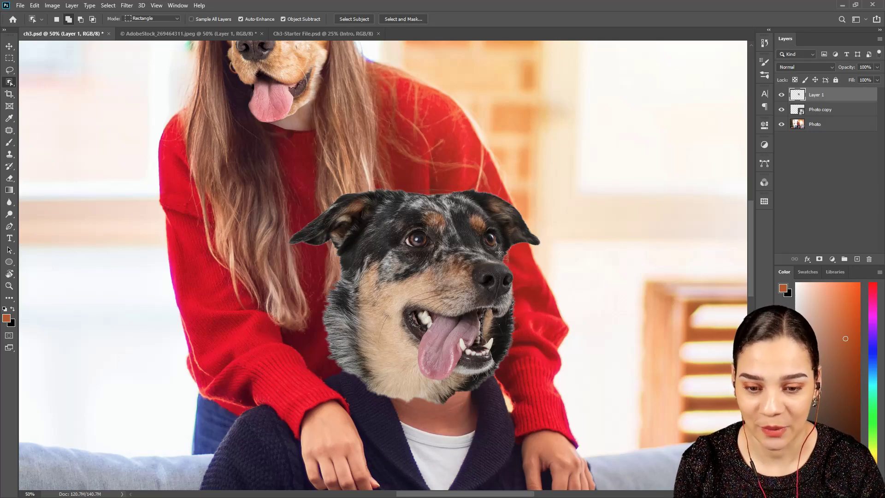
pyautogui.hotkey('ctrl', '-')
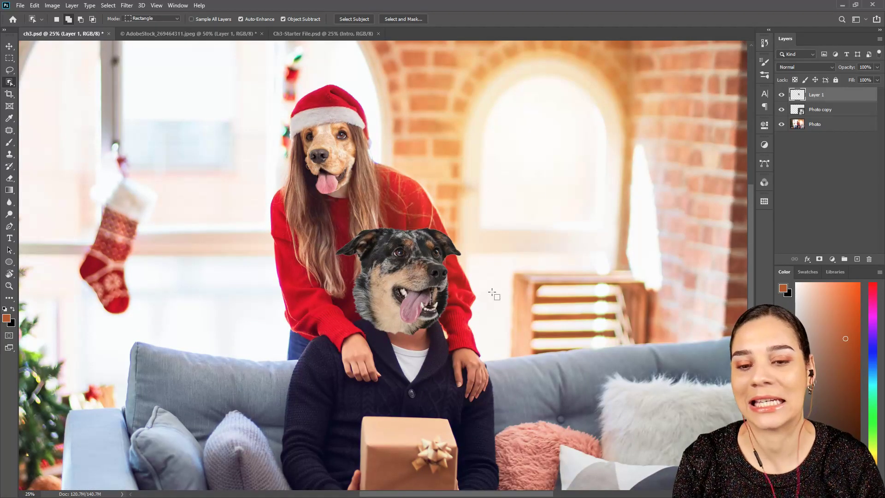
# Examine the placed dog head up close, especially the dark fur beside the open mouth and the neckline over the collar.
pyautogui.hotkey('ctrl', '+')
pyautogui.hotkey('ctrl', '+')
pyautogui.hotkey('ctrl', '+')
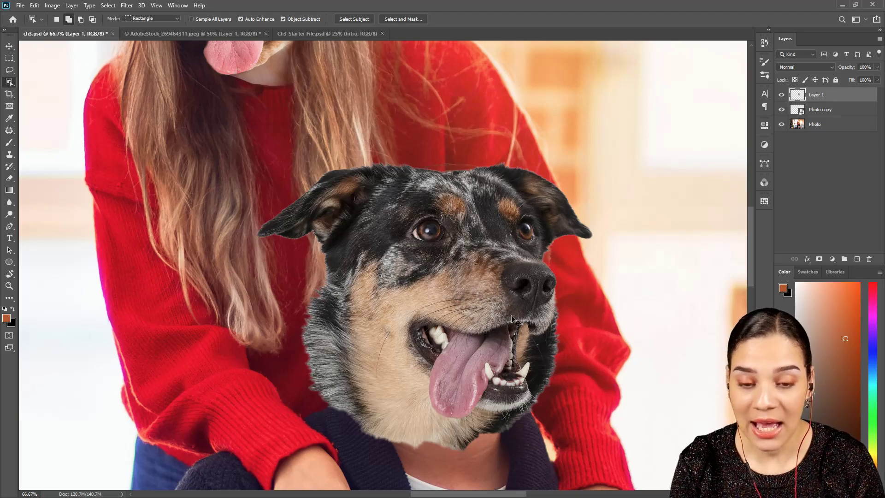
pyautogui.hotkey('ctrl', '+')
pyautogui.moveTo(573, 346); pyautogui.dragTo(445, 245)
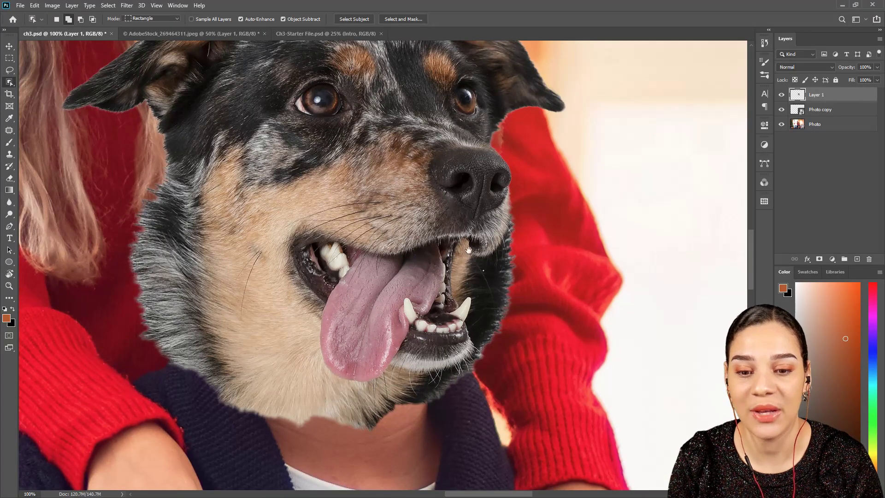
pyautogui.moveTo(469, 252); pyautogui.dragTo(484, 280)
pyautogui.moveTo(506, 385); pyautogui.dragTo(514, 284)
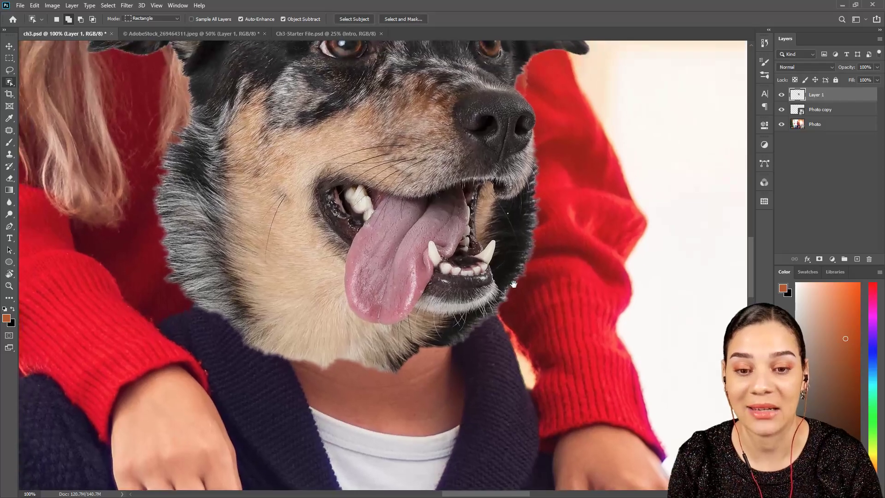
pyautogui.moveTo(513, 190); pyautogui.dragTo(509, 217)
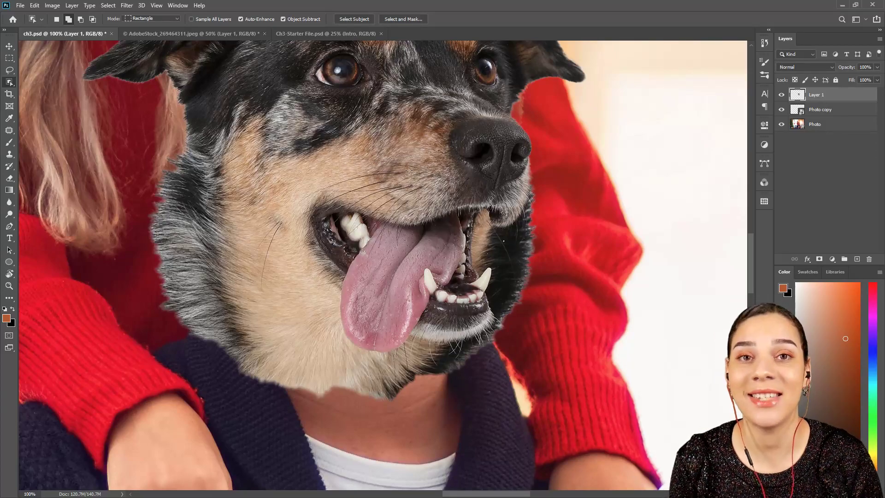
# Try selecting the dark fur patch beside the dog's open mouth with Object Selection, subtracting the areas along the mouth and teeth.
pyautogui.moveTo(461, 168); pyautogui.dragTo(555, 345)
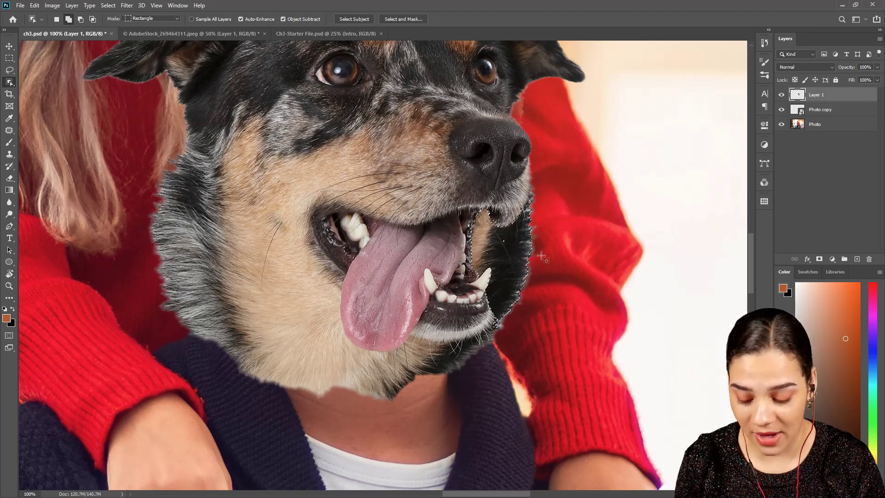
pyautogui.hotkey('ctrl', '+')
pyautogui.moveTo(609, 220); pyautogui.dragTo(559, 254)
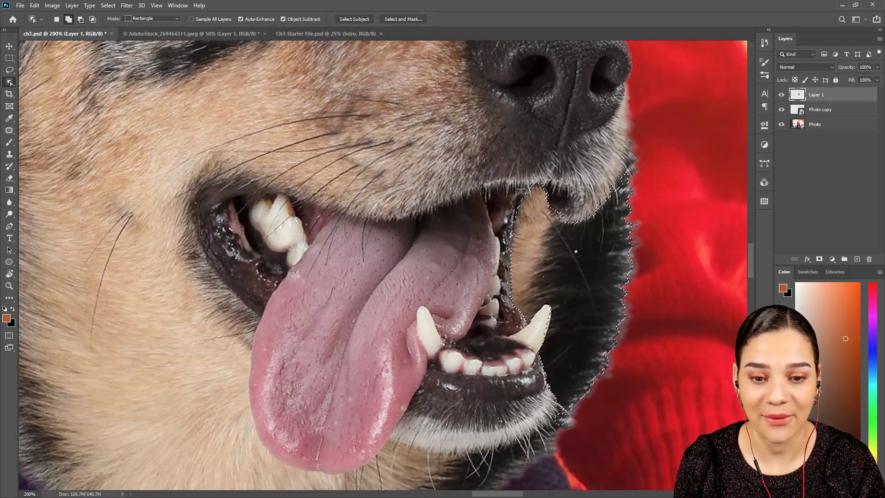
pyautogui.moveTo(611, 262); pyautogui.dragTo(591, 250)
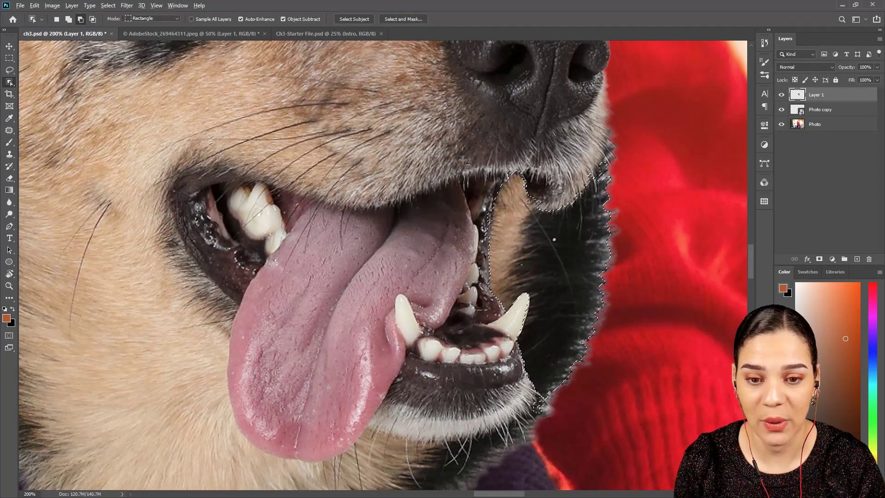
pyautogui.moveTo(461, 142); pyautogui.dragTo(537, 324)
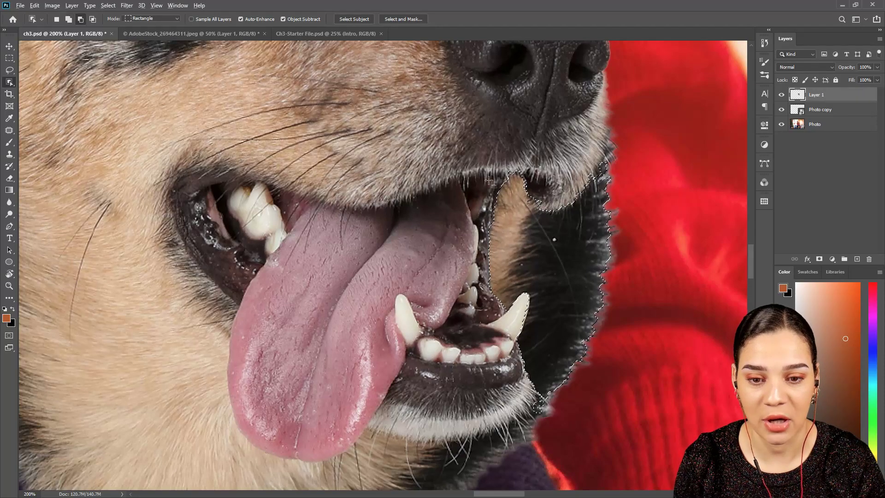
pyautogui.moveTo(490, 169); pyautogui.dragTo(535, 297)
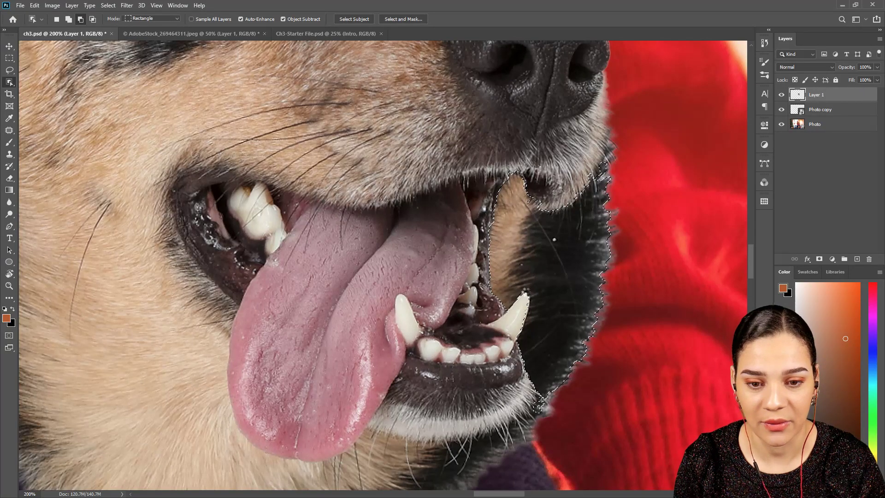
pyautogui.moveTo(474, 253); pyautogui.dragTo(532, 344)
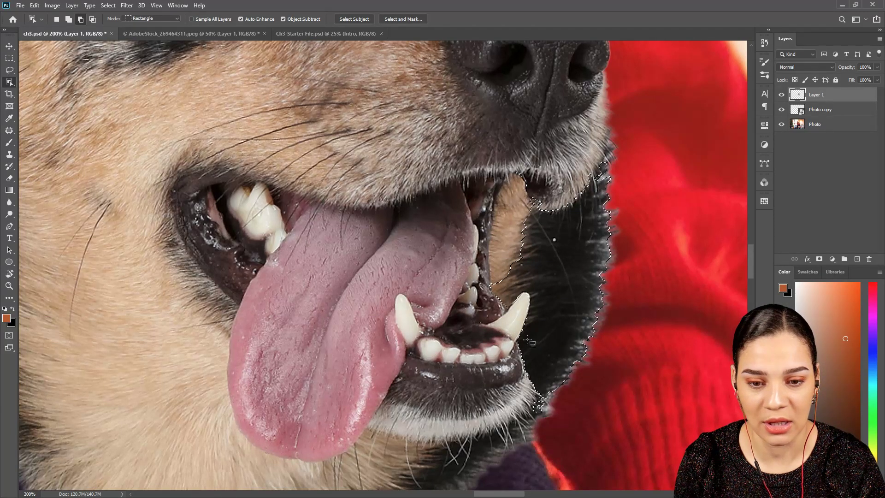
# Try adding the fur around the lower canine tooth back to the dark fur selection and check its outline.
pyautogui.moveTo(559, 345); pyautogui.dragTo(554, 339)
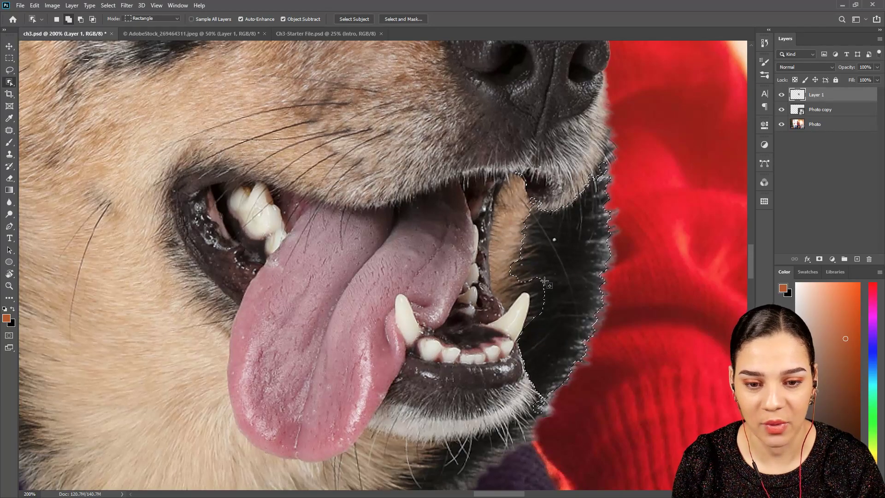
pyautogui.moveTo(549, 260); pyautogui.dragTo(525, 351)
pyautogui.moveTo(523, 265); pyautogui.dragTo(553, 344)
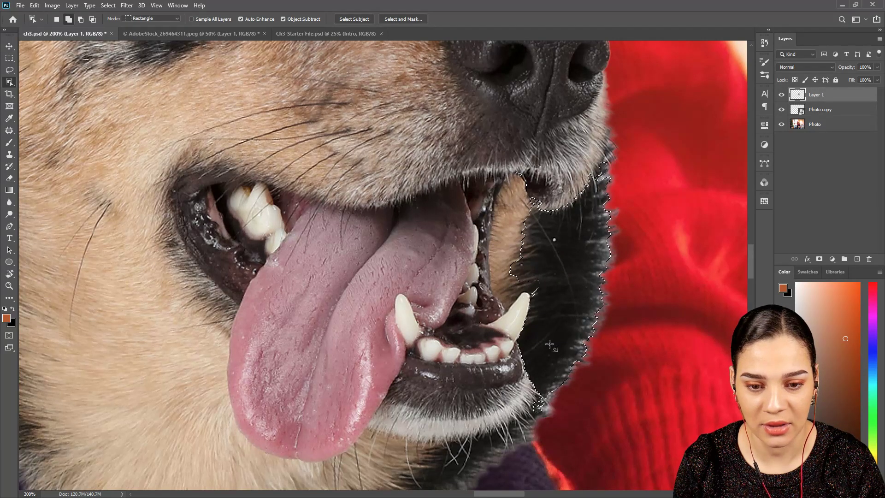
pyautogui.moveTo(507, 266); pyautogui.dragTo(560, 321)
pyautogui.hotkey('ctrl', '-')
pyautogui.hotkey('ctrl', '-')
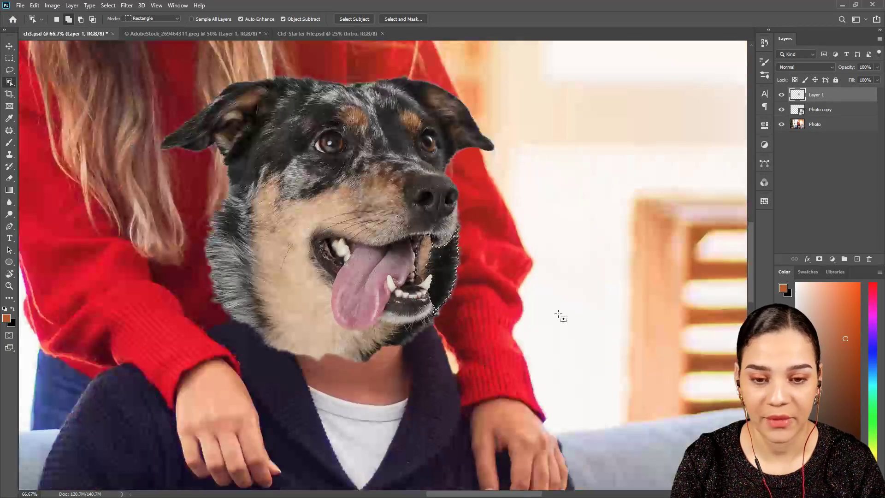
pyautogui.hotkey('ctrl', '+')
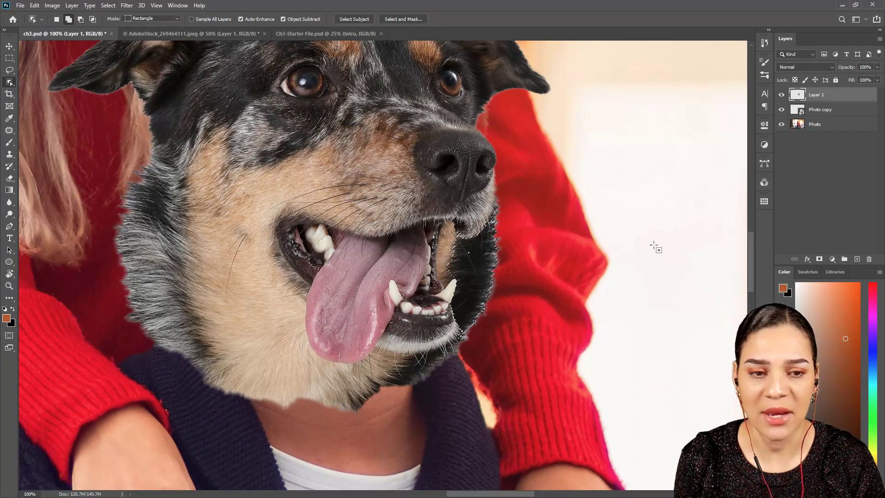
# Replace the current selection with the dog head's outline and use it to add a layer mask to Layer 1.
pyautogui.hotkey('ctrl', 'd')
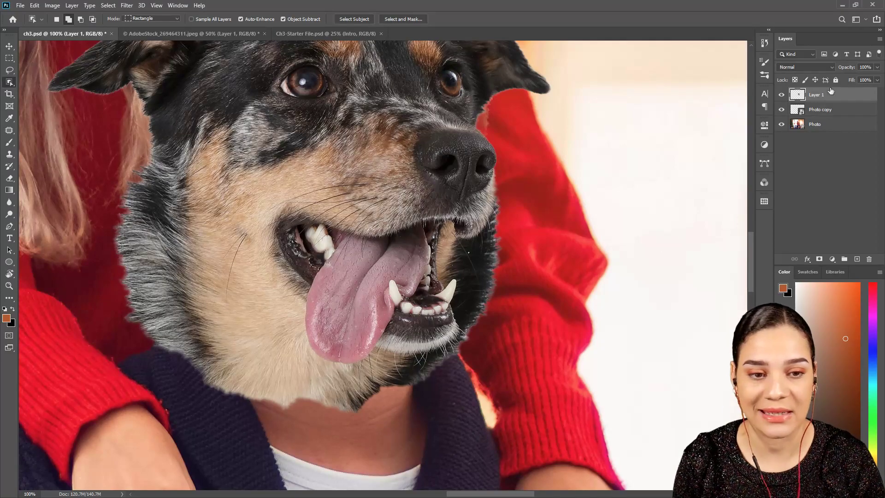
pyautogui.keyDown('ctrl'); pyautogui.click(799, 96); pyautogui.keyUp('ctrl')
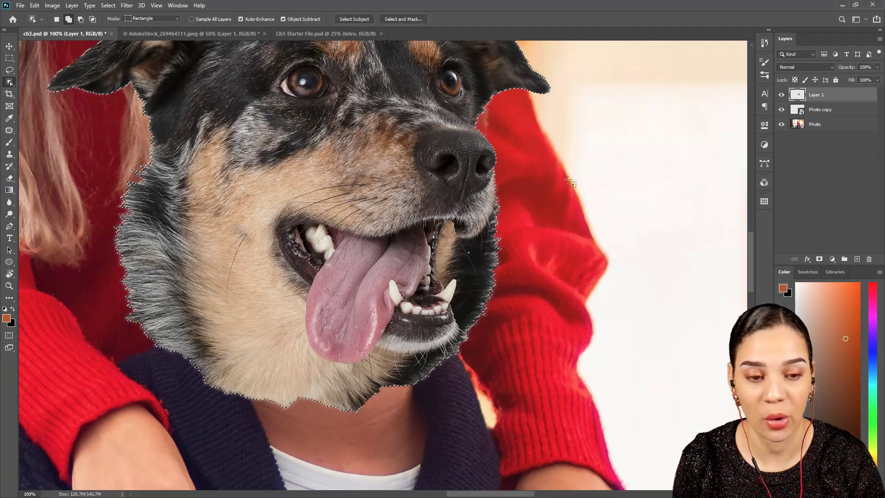
pyautogui.click(819, 260)
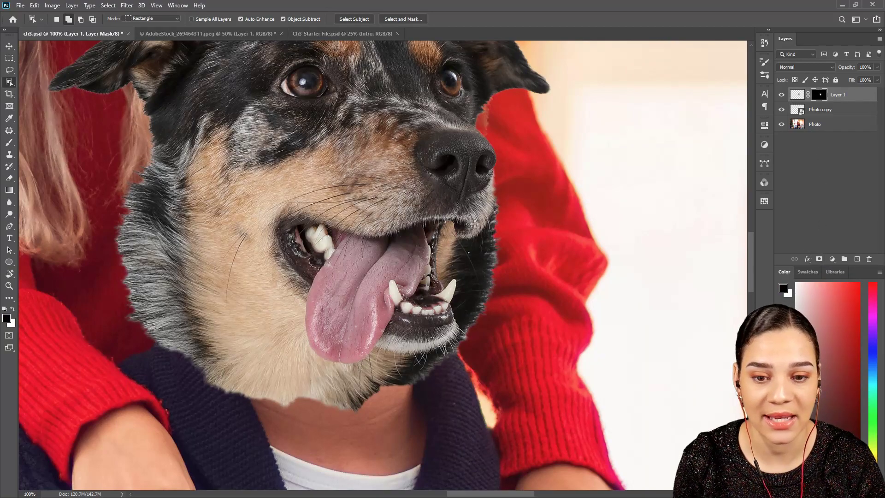
# Select the dark fur patch beside the open mouth with Object Selection and hide it by filling the layer mask with black.
pyautogui.moveTo(397, 169); pyautogui.dragTo(538, 363)
pyautogui.moveTo(412, 196); pyautogui.dragTo(469, 326)
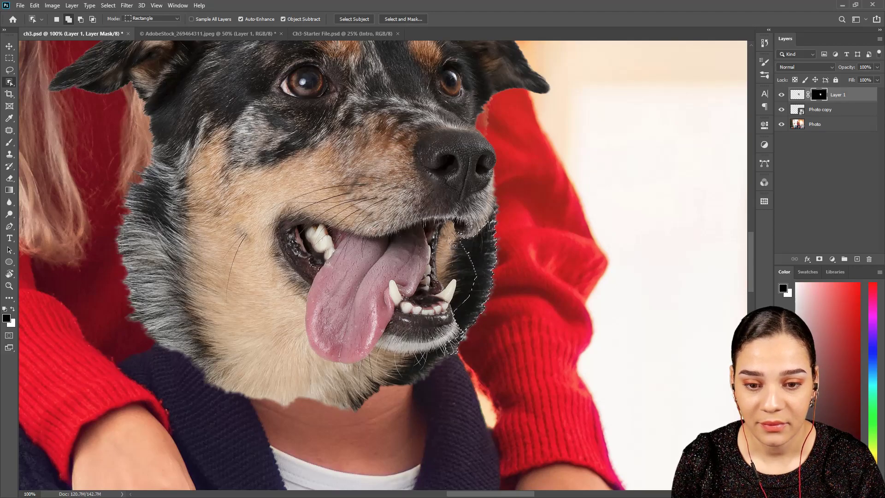
pyautogui.moveTo(453, 313); pyautogui.dragTo(450, 328)
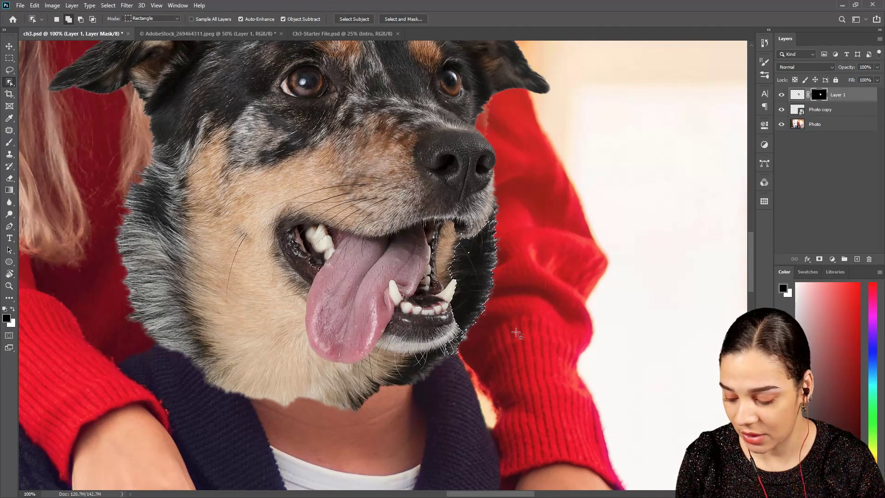
# Paint the leftover fur bits below the nose and beside the chin out of the mask with a smaller black brush.
pyautogui.press('b')
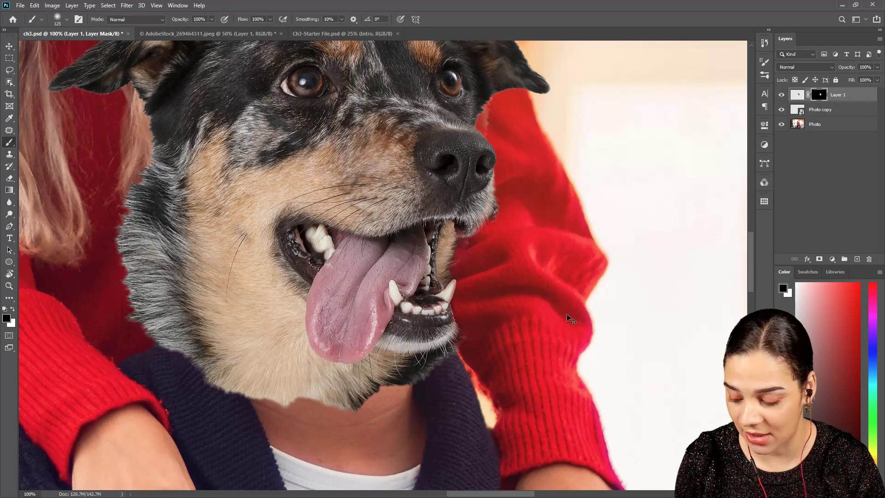
pyautogui.press('[')
pyautogui.press('[')
pyautogui.press('[')
pyautogui.press('[')
pyautogui.press('[')
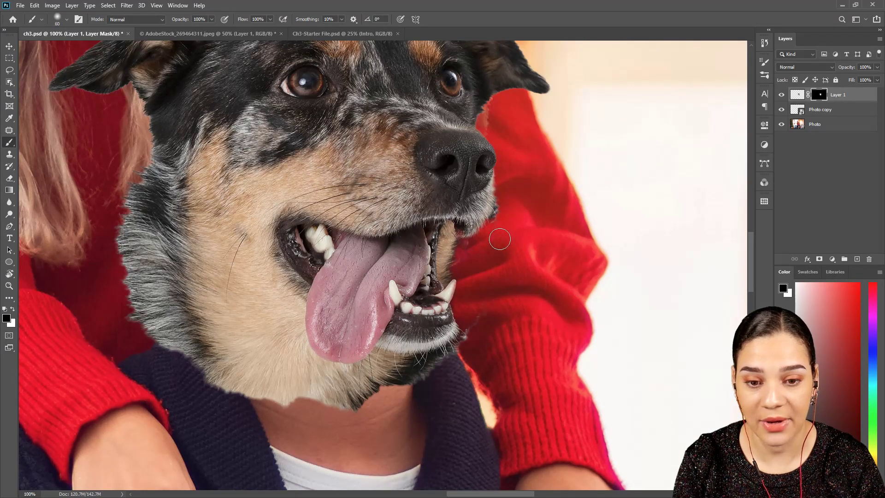
pyautogui.moveTo(503, 219); pyautogui.dragTo(506, 211)
pyautogui.press('[')
pyautogui.press('[')
pyautogui.moveTo(476, 313); pyautogui.dragTo(474, 334)
# Enlarge the black brush to 90 and paint on the mask to soften the fur edge along the cheek and neck.
pyautogui.press('space')
pyautogui.moveTo(244, 244); pyautogui.dragTo(364, 256)
pyautogui.press(']')
pyautogui.press(']')
pyautogui.press(']')
pyautogui.press(']')
pyautogui.press(']')
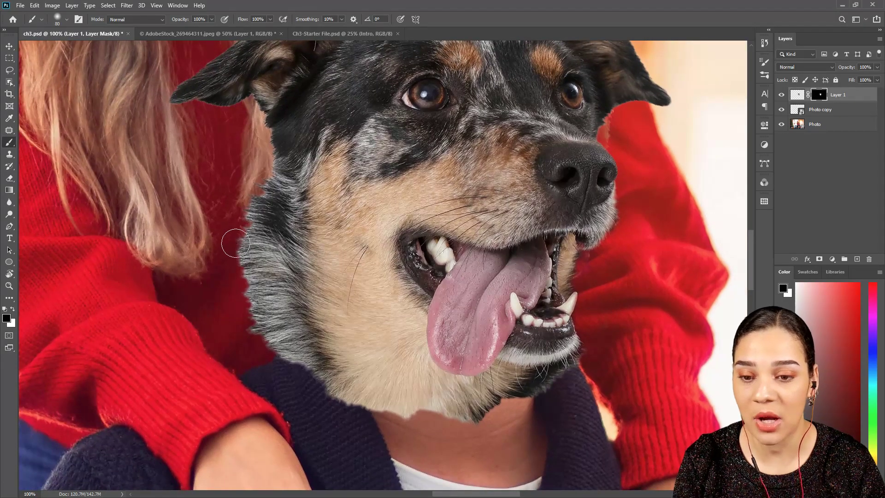
pyautogui.moveTo(237, 239); pyautogui.dragTo(244, 187)
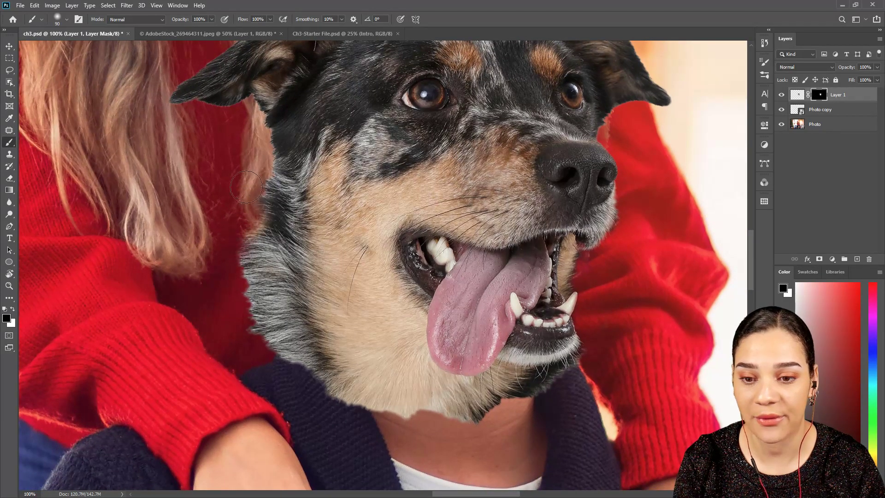
pyautogui.moveTo(232, 257)
pyautogui.mouseDown()
pyautogui.moveTo(247, 317)
pyautogui.moveTo(260, 319)
pyautogui.moveTo(277, 344)
pyautogui.moveTo(273, 359)
pyautogui.moveTo(288, 375)
pyautogui.mouseUp()
pyautogui.moveTo(245, 198)
pyautogui.mouseDown()
pyautogui.moveTo(237, 263)
pyautogui.moveTo(302, 387)
pyautogui.moveTo(282, 377)
pyautogui.moveTo(367, 437)
pyautogui.mouseUp()
# Check how the masked dog head blends with the man's neck and sweater at different magnifications.
pyautogui.hotkey('ctrl', '-')
pyautogui.hotkey('ctrl', '-')
pyautogui.hotkey('ctrl', '-')
pyautogui.hotkey('ctrl', '+')
pyautogui.hotkey('ctrl', '+')
pyautogui.scroll(-2, 494, 400)
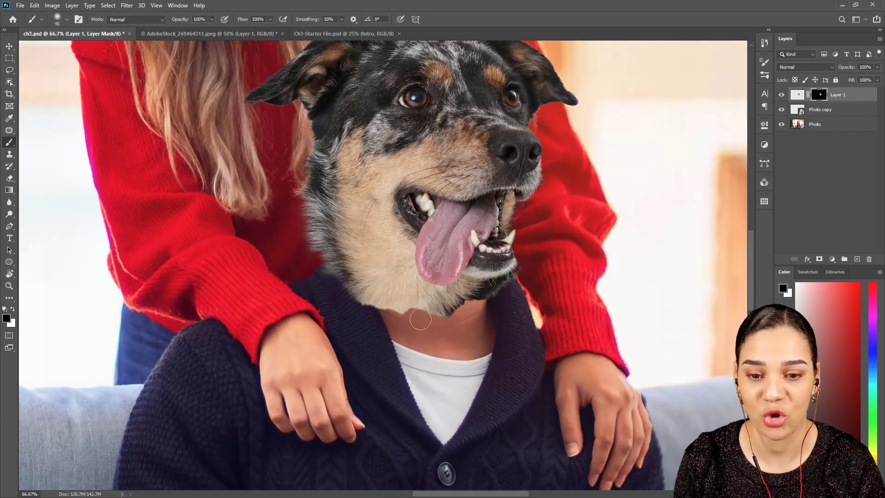
pyautogui.moveTo(578, 313); pyautogui.dragTo(552, 341)
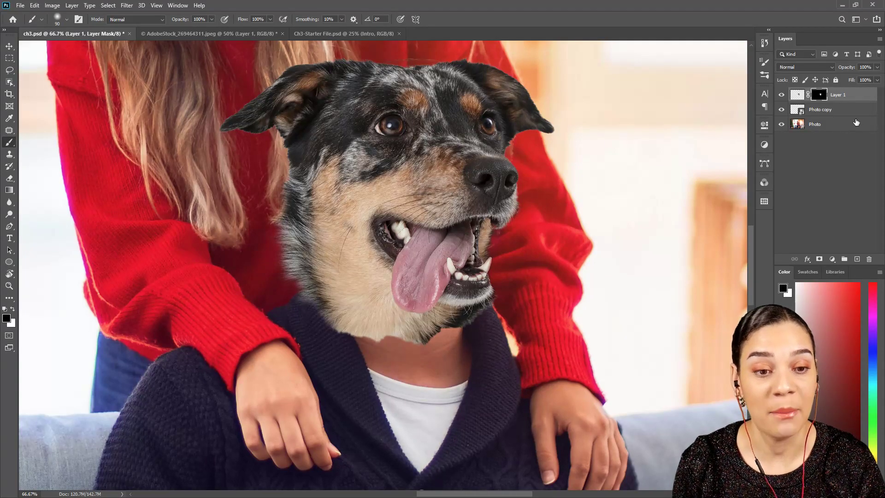
# On the Photo layer, select the man's exposed neck and white T-shirt with the Object Selection tool.
pyautogui.click(842, 127)
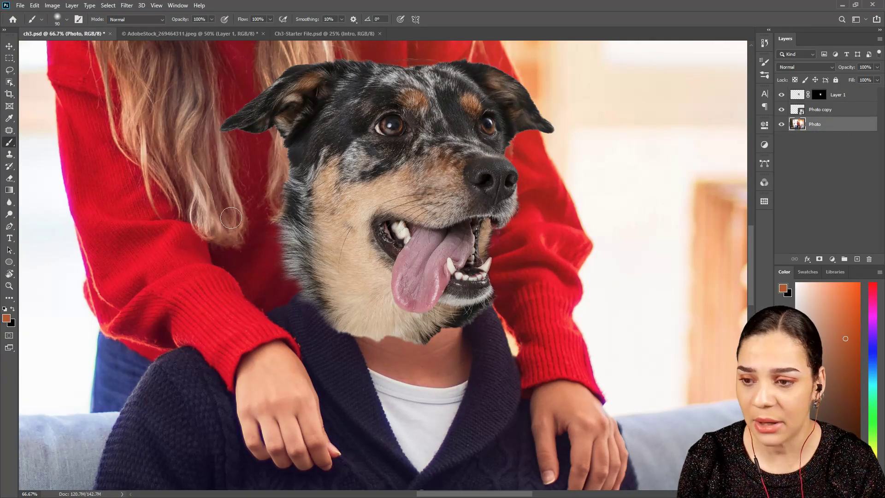
pyautogui.click(13, 84)
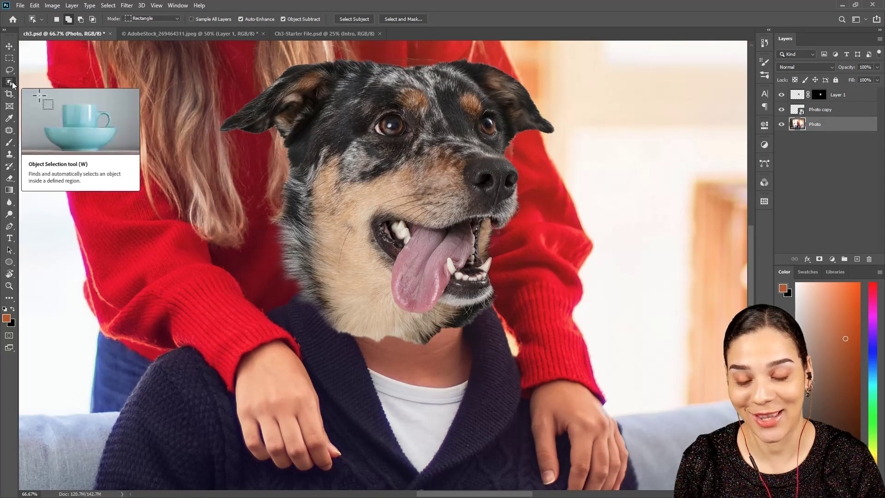
pyautogui.moveTo(333, 300); pyautogui.dragTo(495, 352)
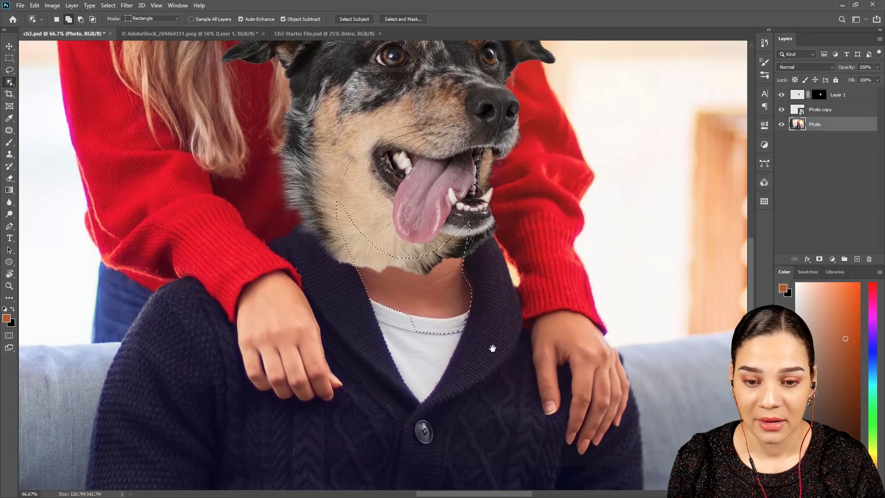
pyautogui.moveTo(352, 281); pyautogui.dragTo(475, 414)
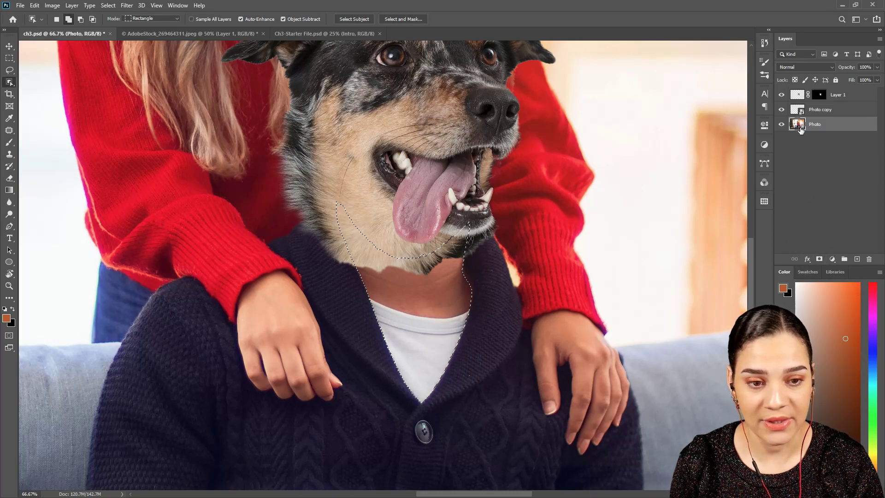
# In AdobeStock_269464311.jpeg, select the dog's chest fur on the Background layer, excluding the outer side fur, and copy it to a new layer.
pyautogui.click(189, 33)
pyautogui.moveTo(339, 313); pyautogui.dragTo(513, 227)
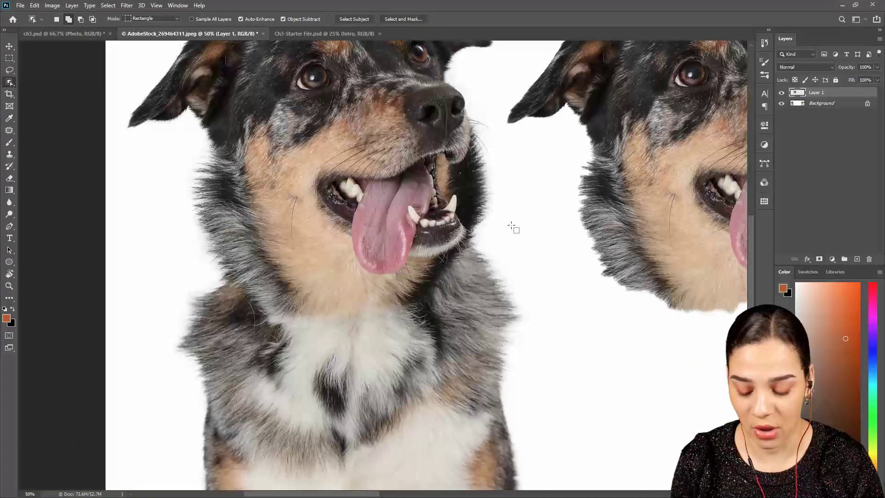
pyautogui.hotkey('ctrl', '-')
pyautogui.moveTo(482, 295); pyautogui.dragTo(523, 235)
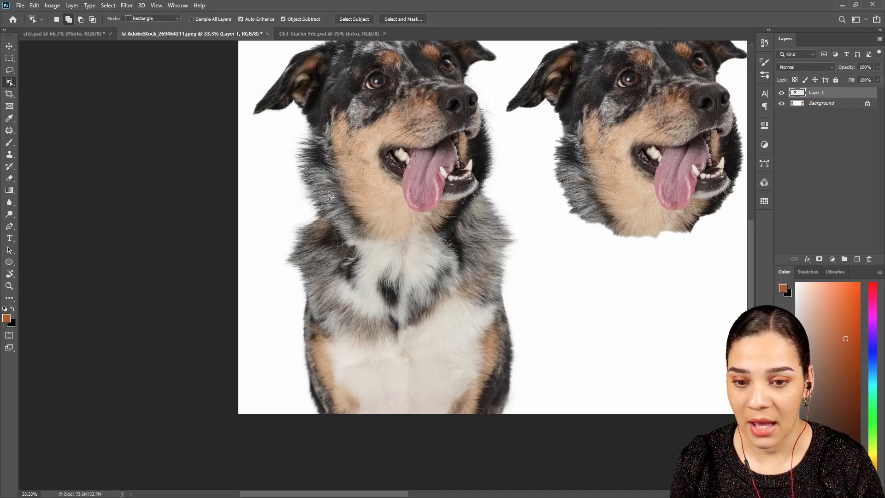
pyautogui.moveTo(289, 167); pyautogui.dragTo(485, 350)
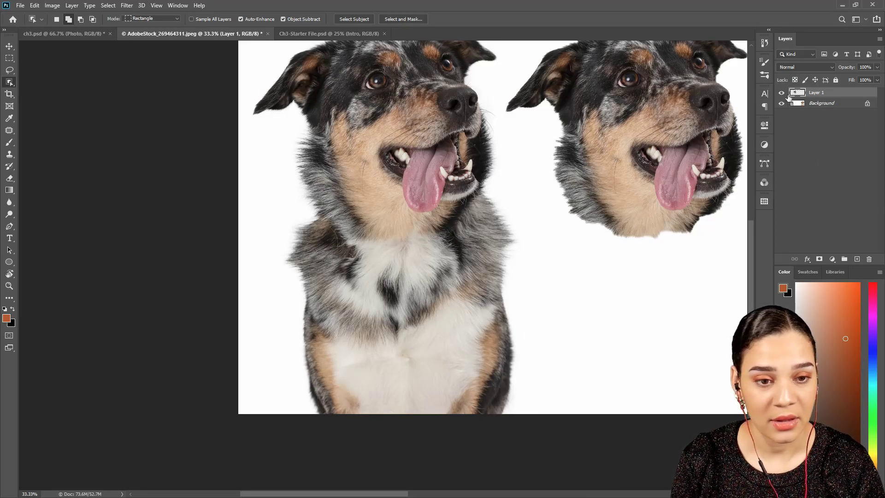
pyautogui.click(823, 103)
pyautogui.moveTo(292, 183); pyautogui.dragTo(467, 339)
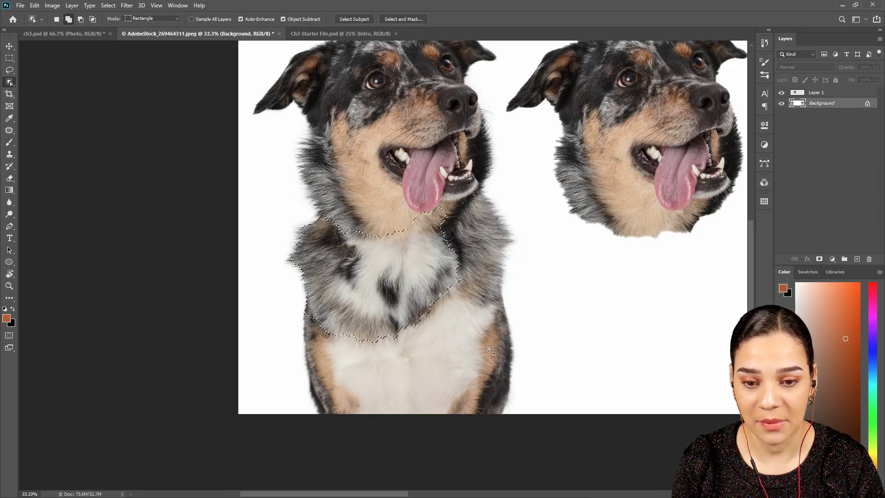
pyautogui.moveTo(267, 203); pyautogui.dragTo(360, 355)
pyautogui.moveTo(314, 200); pyautogui.dragTo(384, 315)
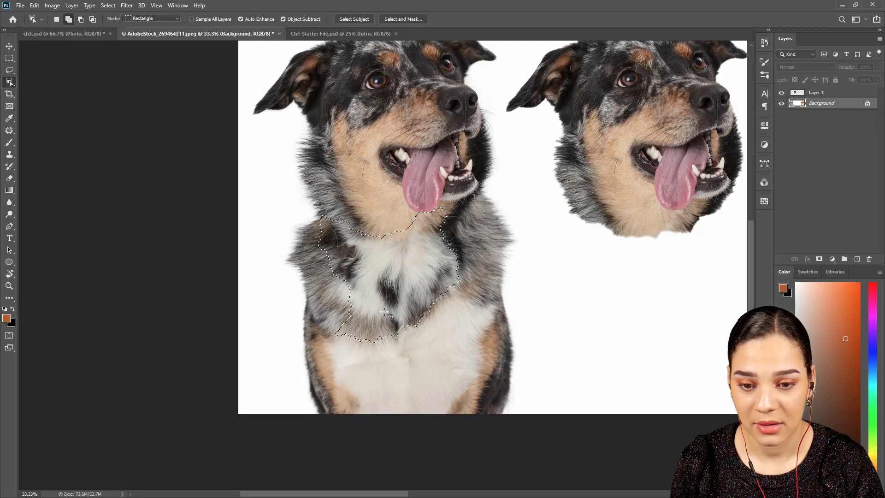
pyautogui.hotkey('ctrl', 'j')
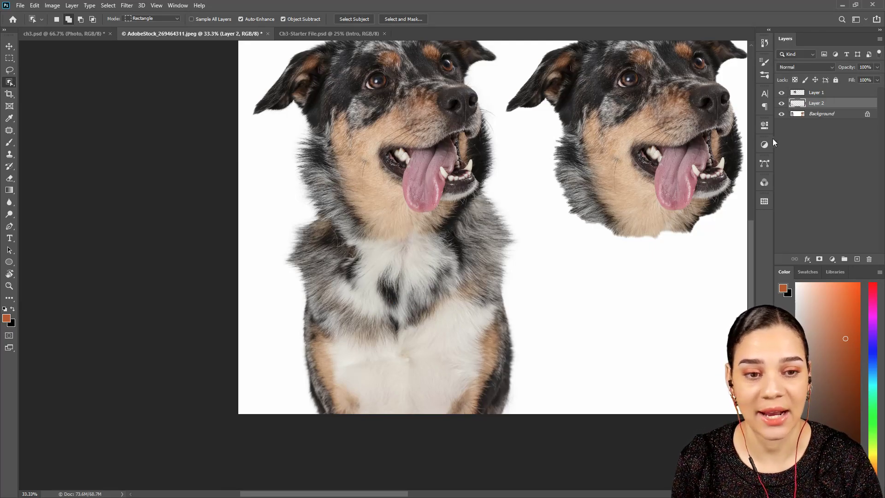
# Bring the copied chest fur into ch3.psd above the Photo layer, mask it with the neck selection, and unlink the mask.
pyautogui.moveTo(839, 105); pyautogui.dragTo(417, 302)
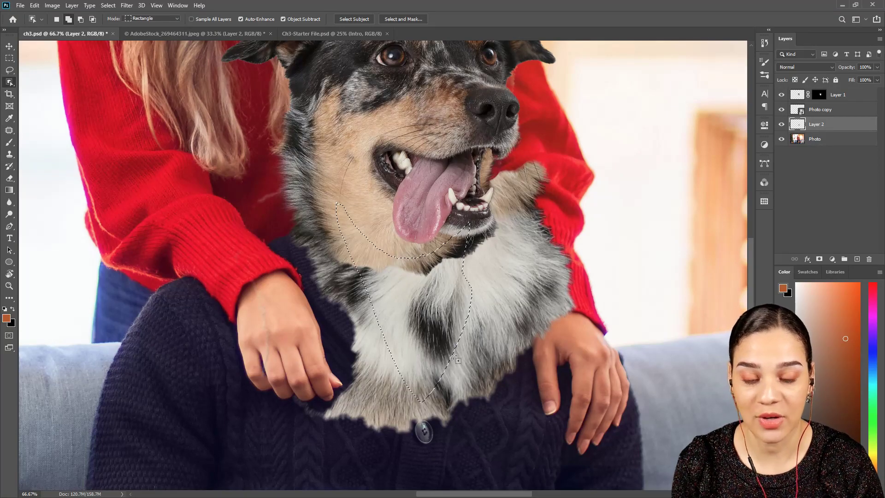
pyautogui.click(820, 260)
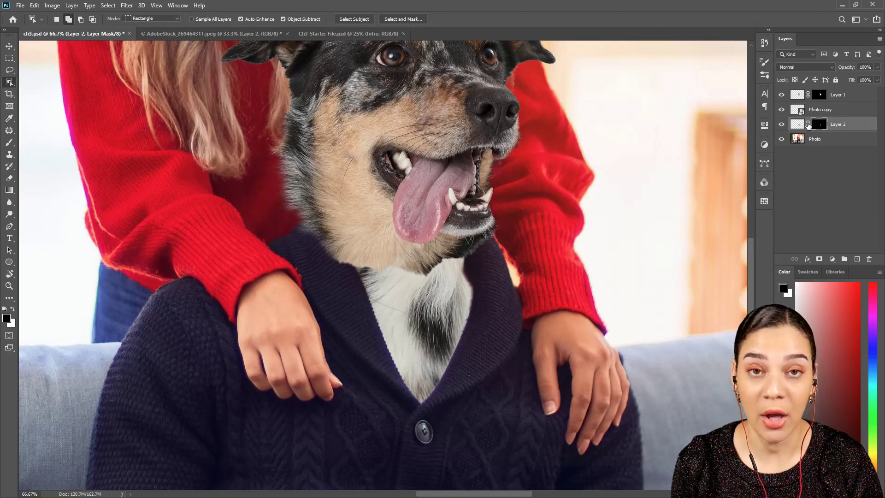
pyautogui.click(808, 124)
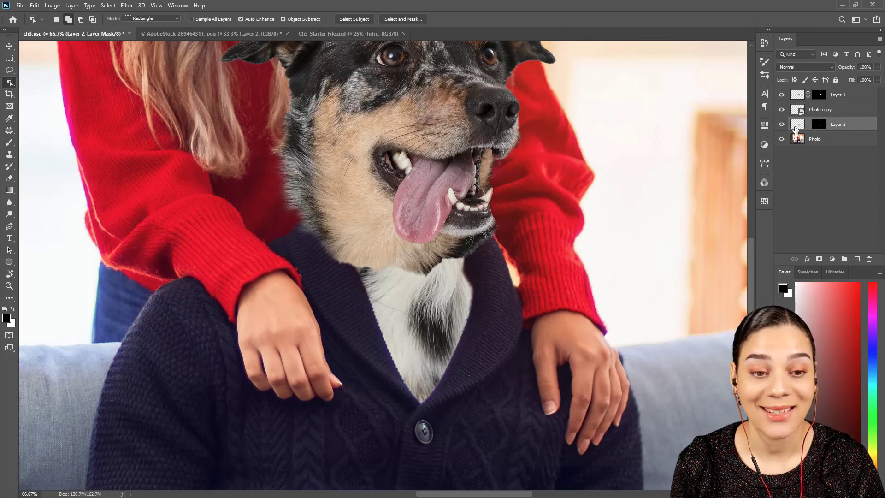
# Transform the Layer 2 fur image independently of its mask to fit the chest fur into the sweater's neck opening.
pyautogui.click(795, 125)
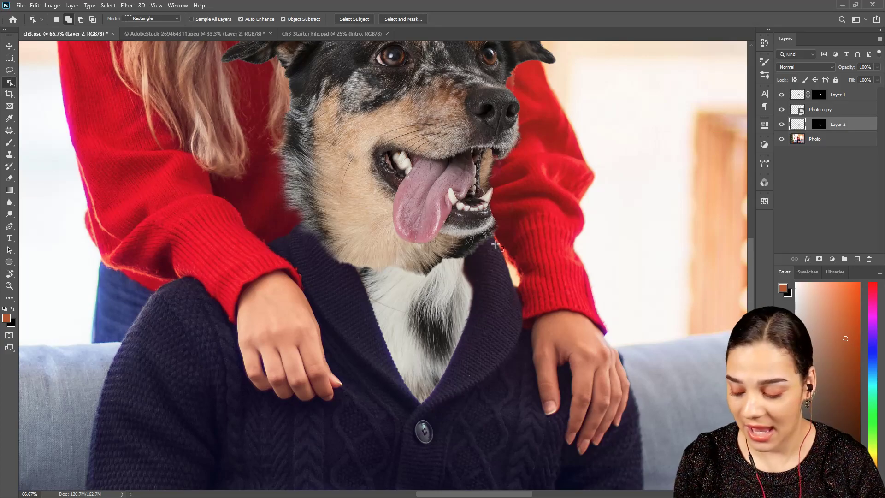
pyautogui.hotkey('ctrl', 't')
pyautogui.moveTo(499, 251); pyautogui.dragTo(473, 305)
pyautogui.press('Return')
pyautogui.press('w')
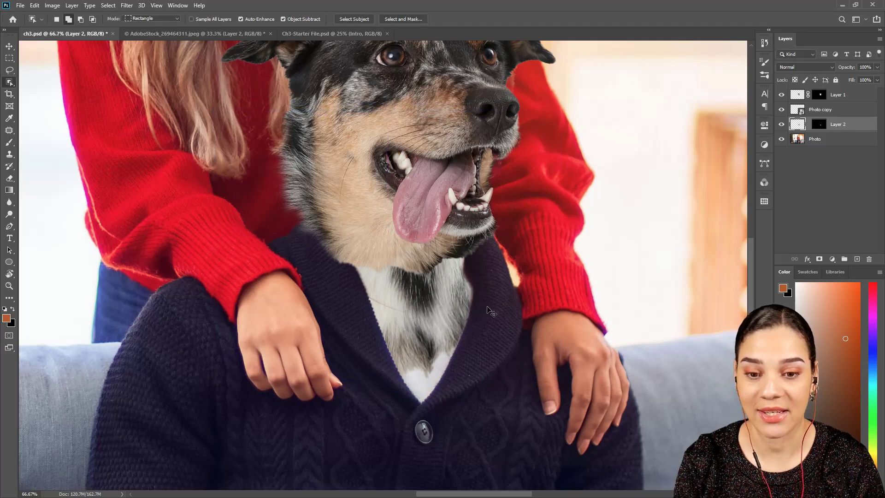
# Check how the chest fur fits under the dog's chin and inside the sweater collar at different magnifications.
pyautogui.hotkey('ctrl', '-')
pyautogui.hotkey('ctrl', '-')
pyautogui.hotkey('ctrl', '+')
pyautogui.hotkey('ctrl', '+')
pyautogui.hotkey('ctrl', '+')
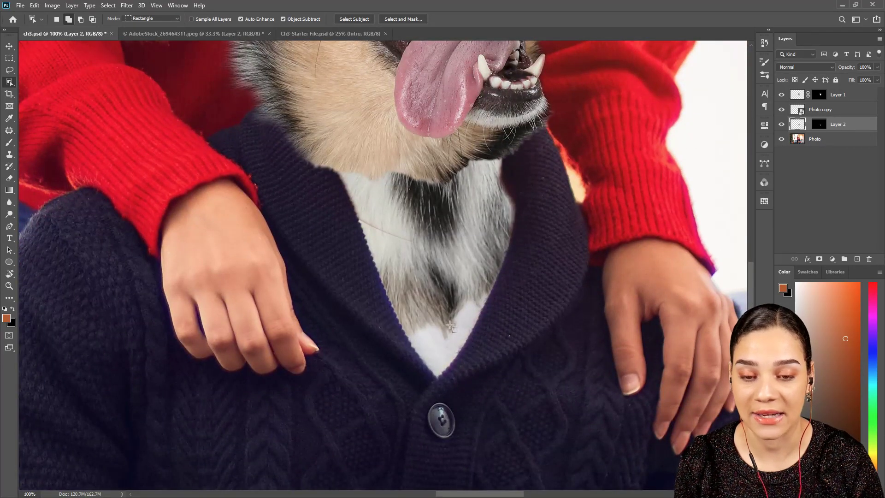
pyautogui.moveTo(513, 189); pyautogui.dragTo(545, 258)
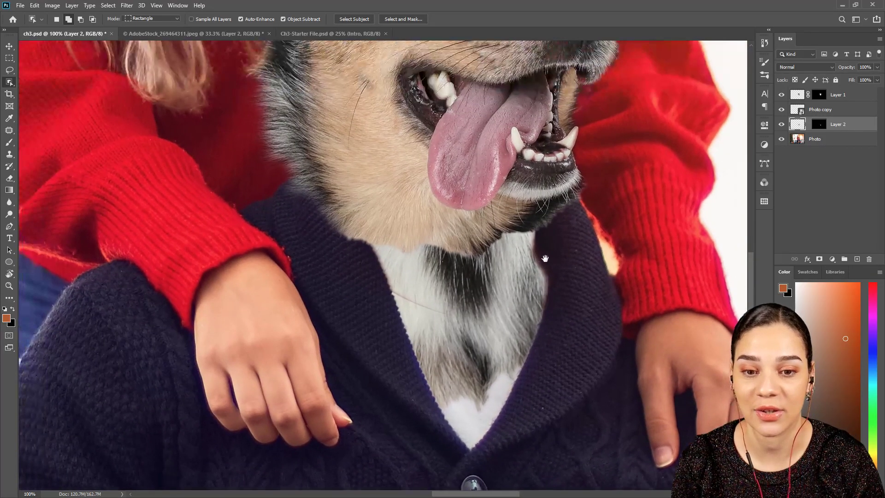
pyautogui.hotkey('ctrl', '-')
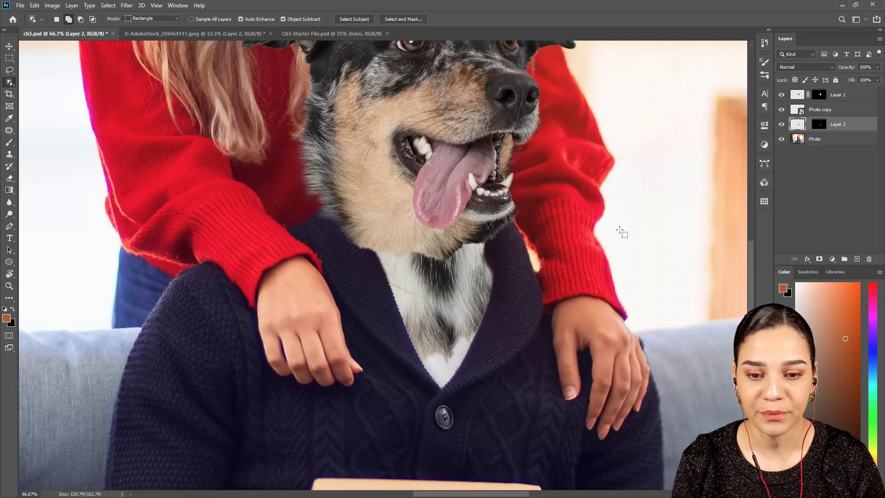
pyautogui.moveTo(524, 238); pyautogui.dragTo(529, 276)
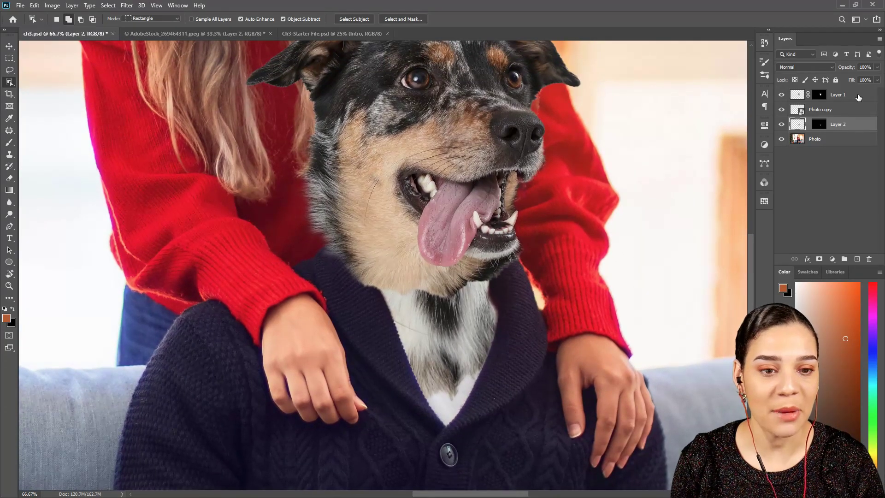
# On Layer 1's mask, paint with a black brush along the head's lower edge to blend it into the chest fur.
pyautogui.click(856, 95)
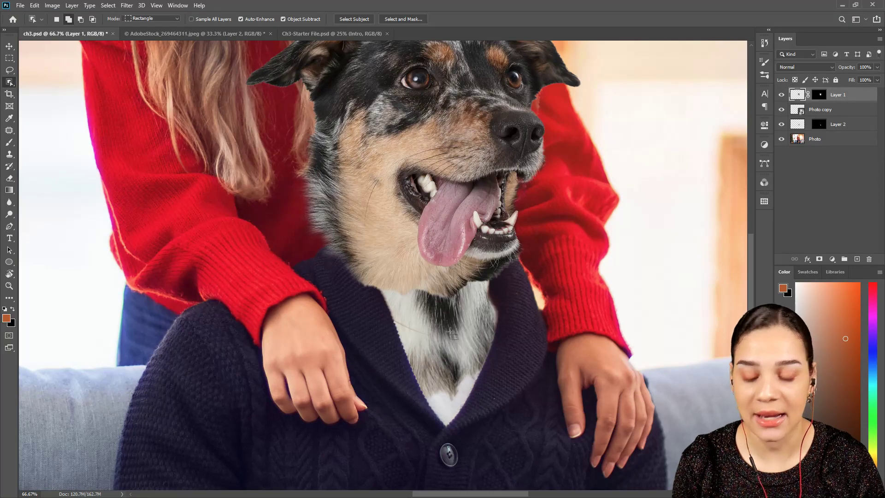
pyautogui.press('b')
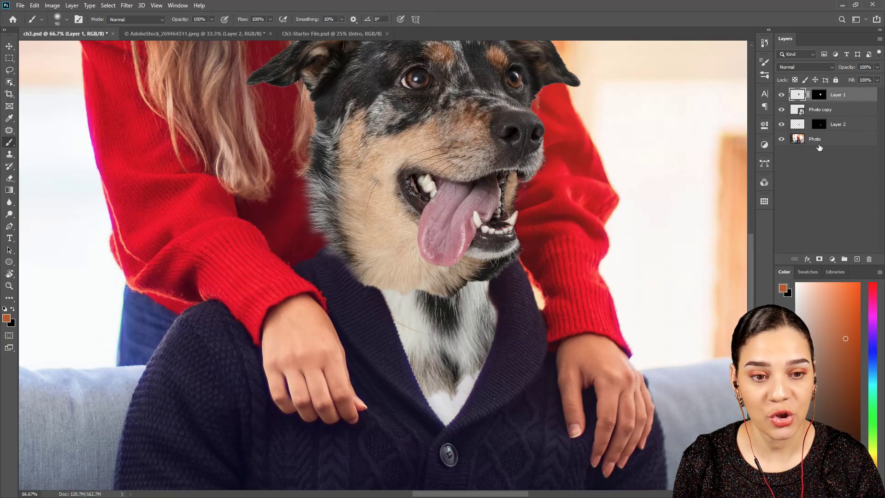
pyautogui.click(823, 95)
pyautogui.press('d')
pyautogui.moveTo(375, 293)
pyautogui.mouseDown()
pyautogui.moveTo(479, 303)
pyautogui.moveTo(468, 296)
pyautogui.mouseUp()
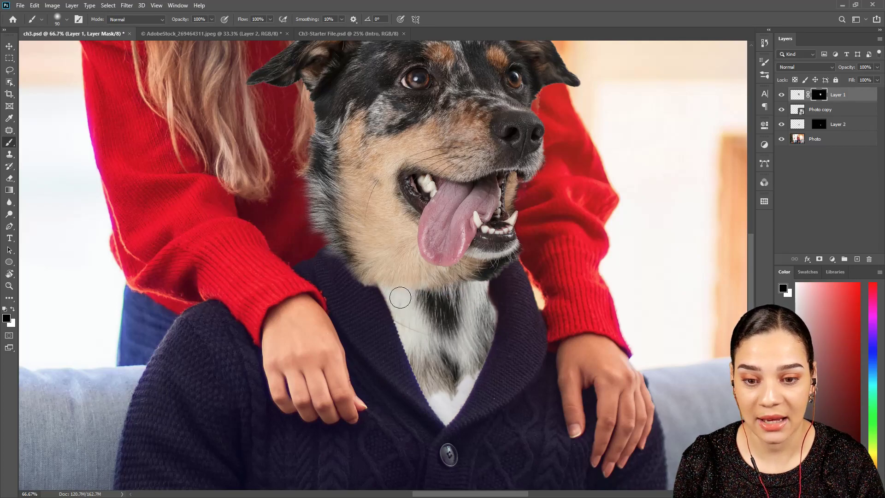
# Enlarge the mask brush to 150 for the fur edge below the chin, and reduce it to 80.
pyautogui.moveTo(548, 229); pyautogui.dragTo(548, 314)
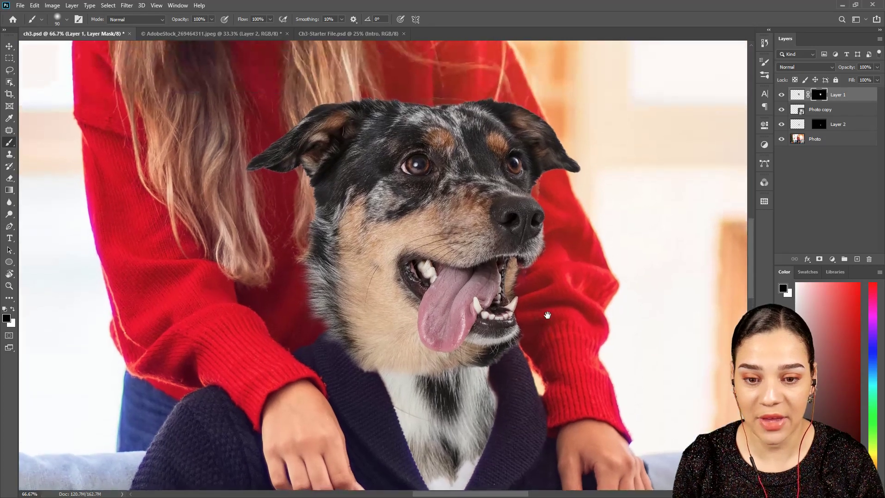
pyautogui.press(']')
pyautogui.press(']')
pyautogui.press(']')
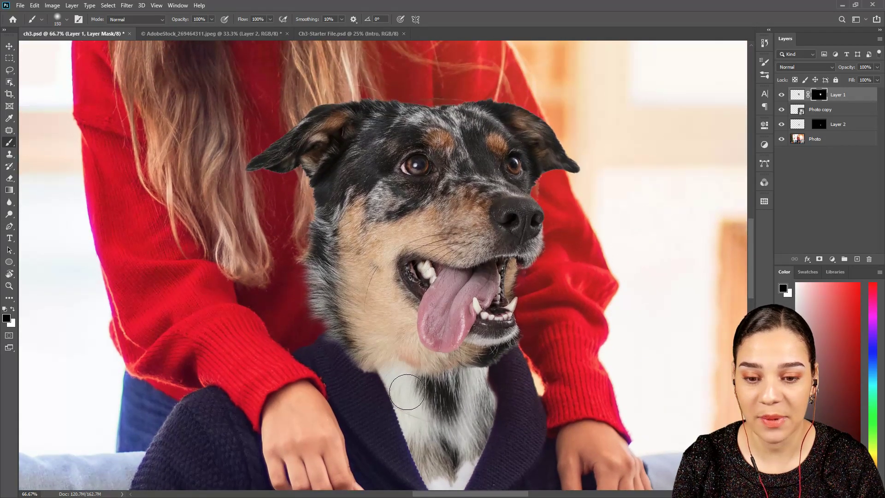
pyautogui.press('[')
pyautogui.press('[')
pyautogui.press('[')
pyautogui.press('[')
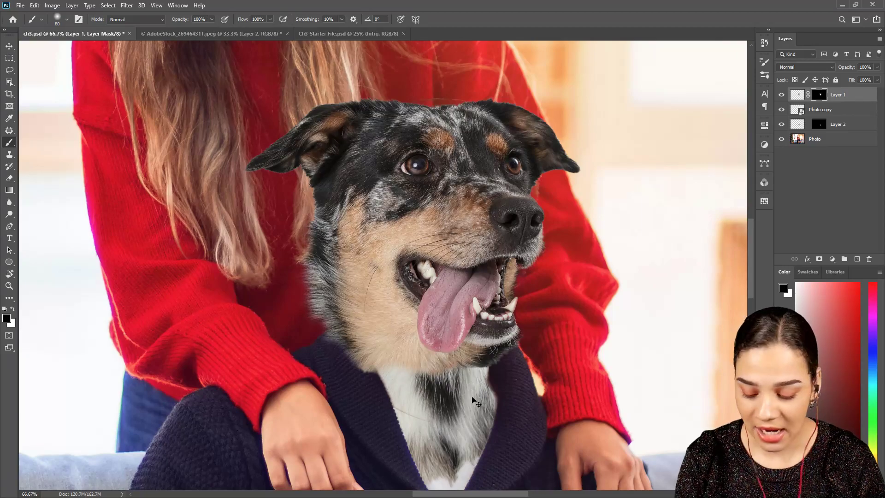
# Move the Layer 2 chest fur above Photo copy, directly beneath Layer 1.
pyautogui.hotkey('ctrl', '-')
pyautogui.hotkey('ctrl', '-')
pyautogui.hotkey('ctrl', '+')
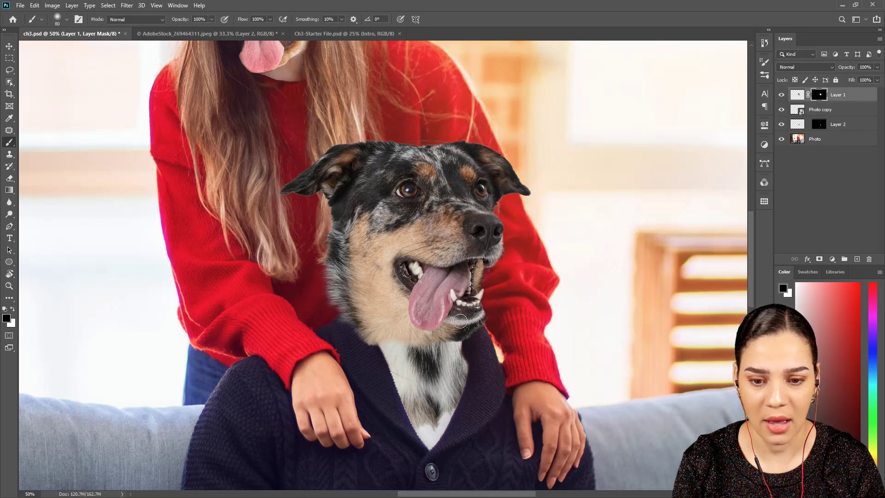
pyautogui.hotkey('ctrl', '-')
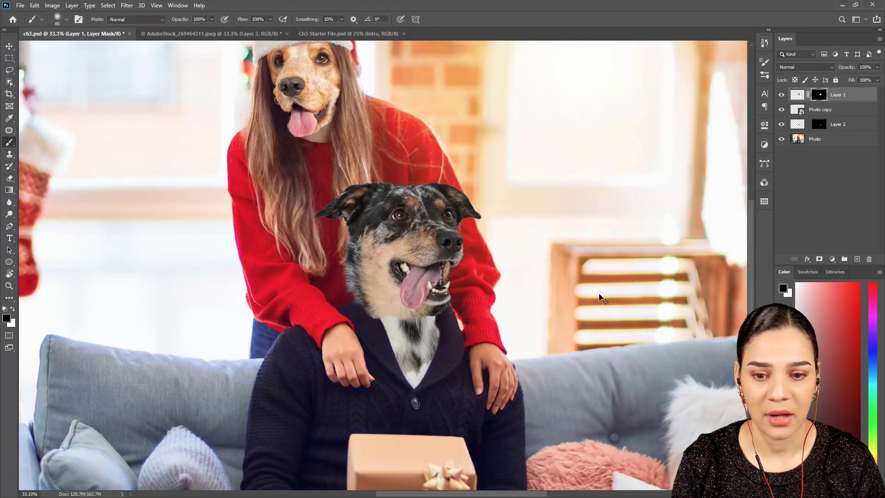
pyautogui.hotkey('ctrl', '+')
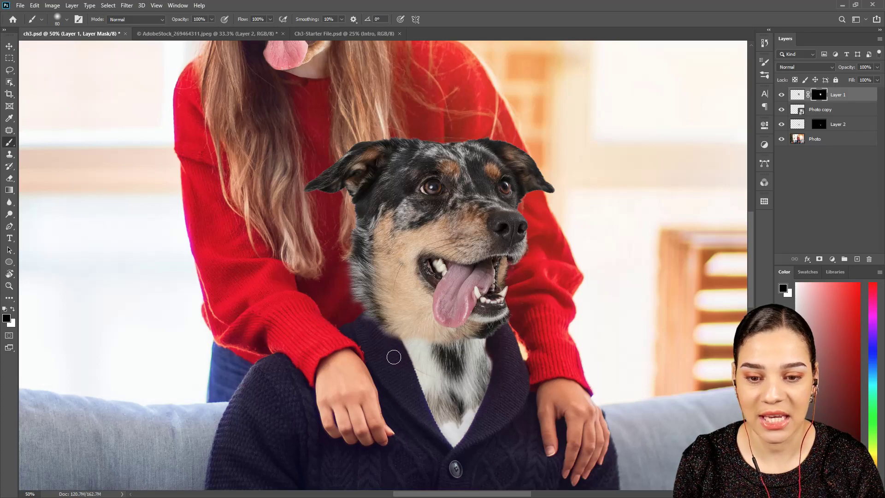
pyautogui.moveTo(843, 111); pyautogui.dragTo(843, 110)
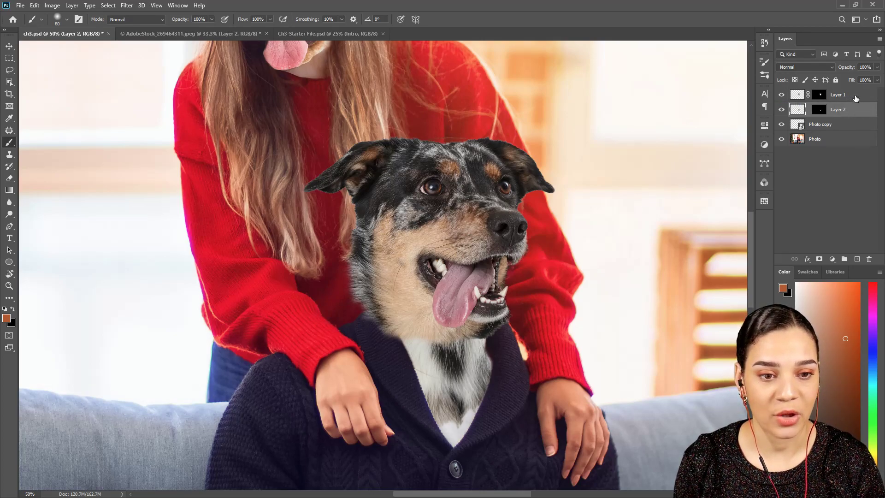
# Group Layer 1 and Layer 2 and name the group "Dog Head".
pyautogui.keyDown('shift'); pyautogui.click(855, 96); pyautogui.keyUp('shift')
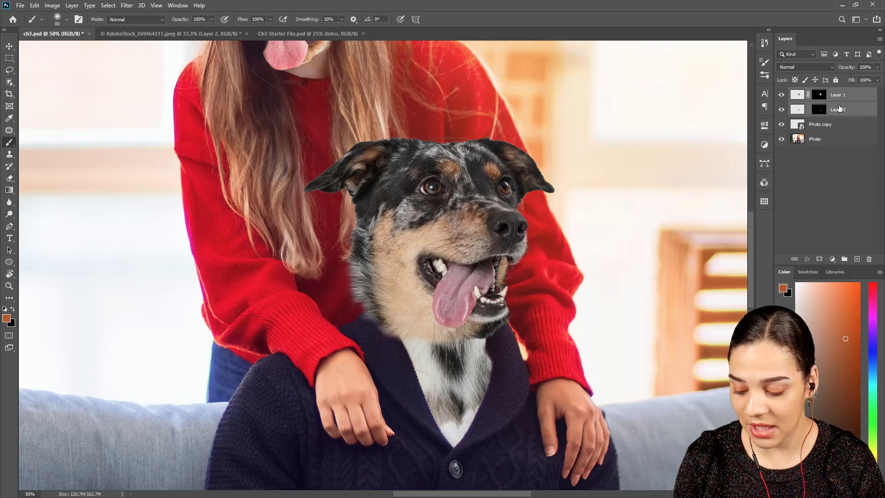
pyautogui.hotkey('ctrl', 'g')
pyautogui.doubleClick(818, 93)
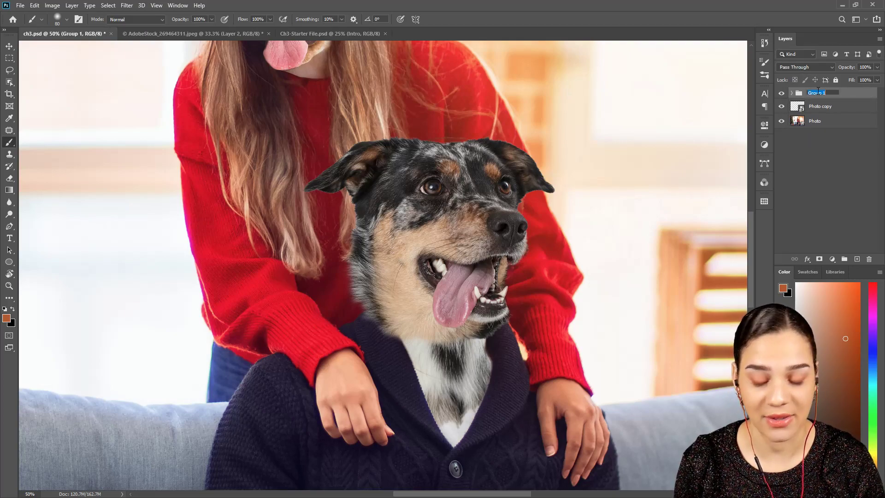
pyautogui.write('Dog')
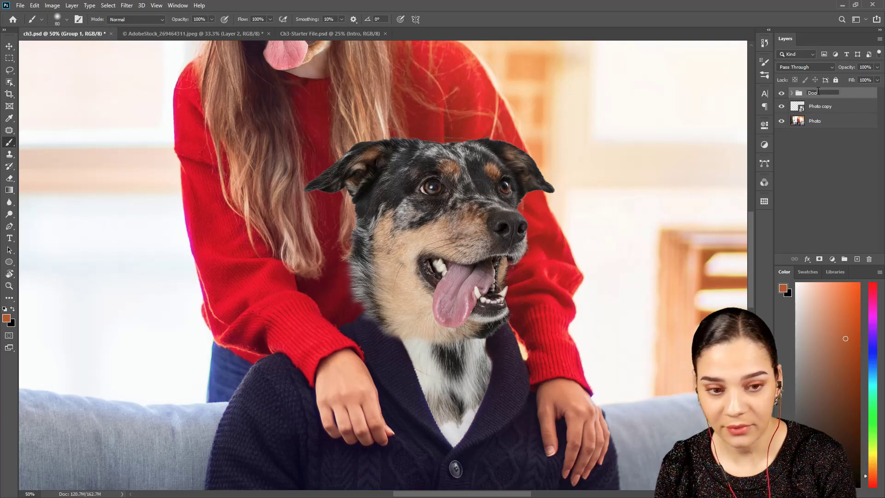
pyautogui.write(' Head')
pyautogui.press('Return')
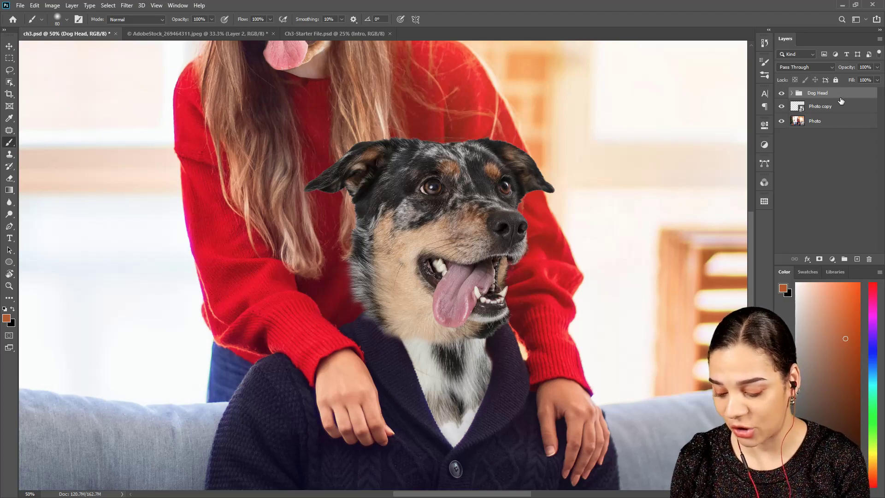
# Create a new empty layer above the Dog Head group and name it "light".
pyautogui.hotkey('ctrl', 't')
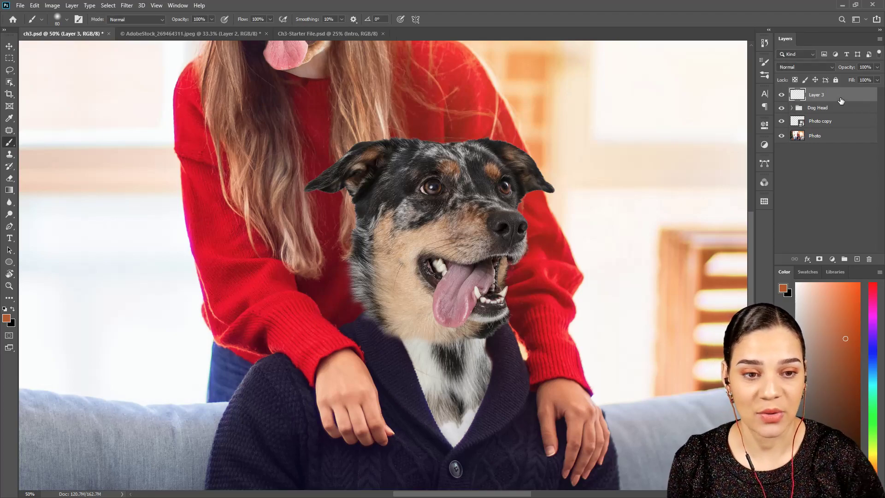
pyautogui.doubleClick(812, 95)
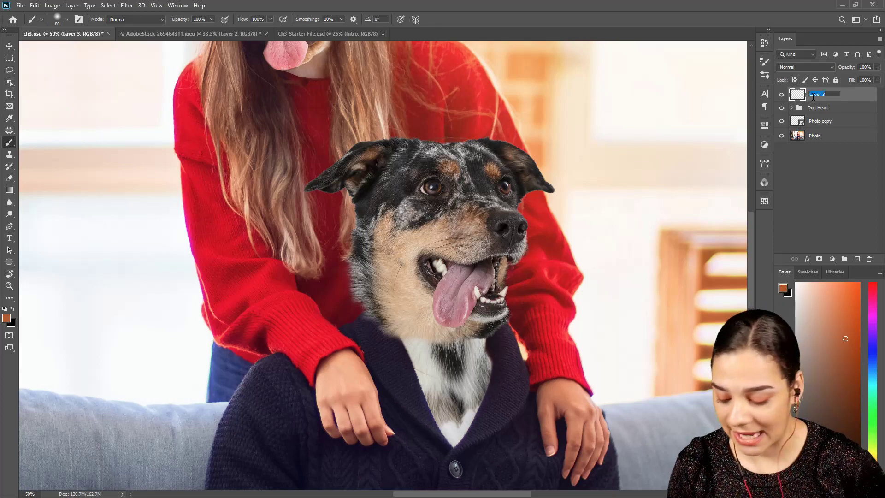
pyautogui.press('Return')
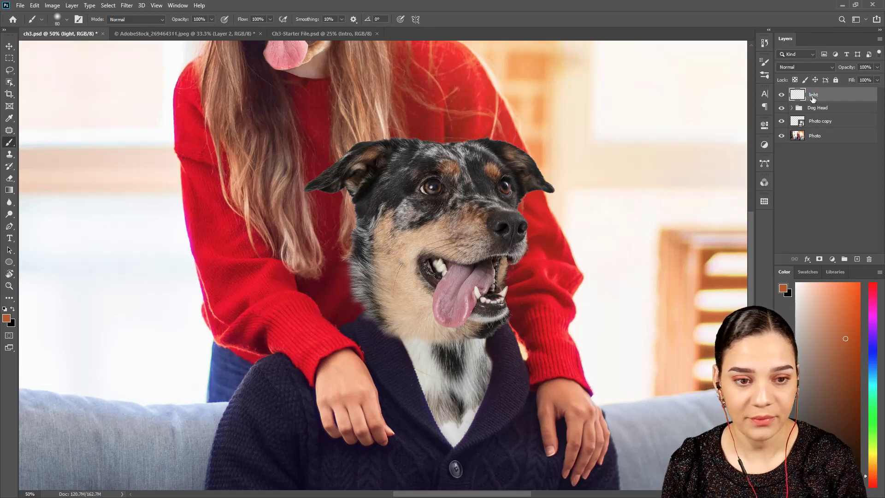
# Sample the warm cream glow beside the arched window and draw a linear gradient from the window across the couple on the light layer.
pyautogui.click(9, 192)
pyautogui.hotkey('ctrl', '-')
pyautogui.moveTo(473, 185); pyautogui.dragTo(449, 268)
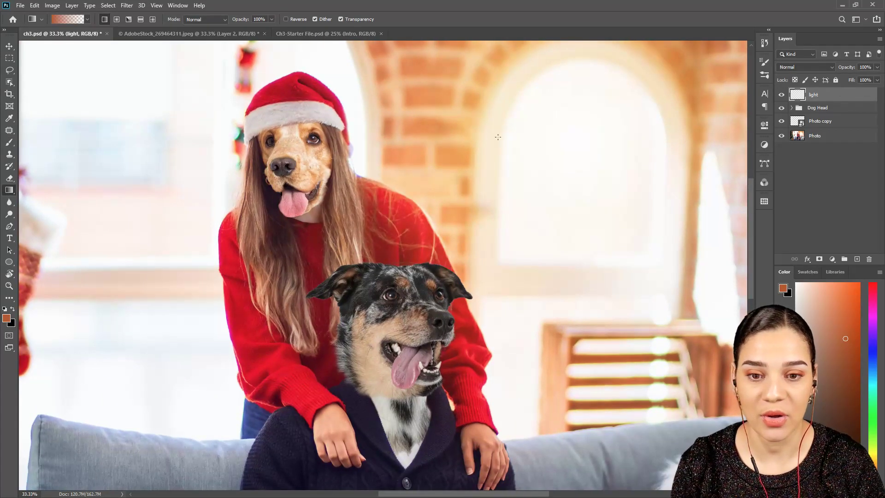
pyautogui.keyDown('alt'); pyautogui.click(489, 106); pyautogui.keyUp('alt')
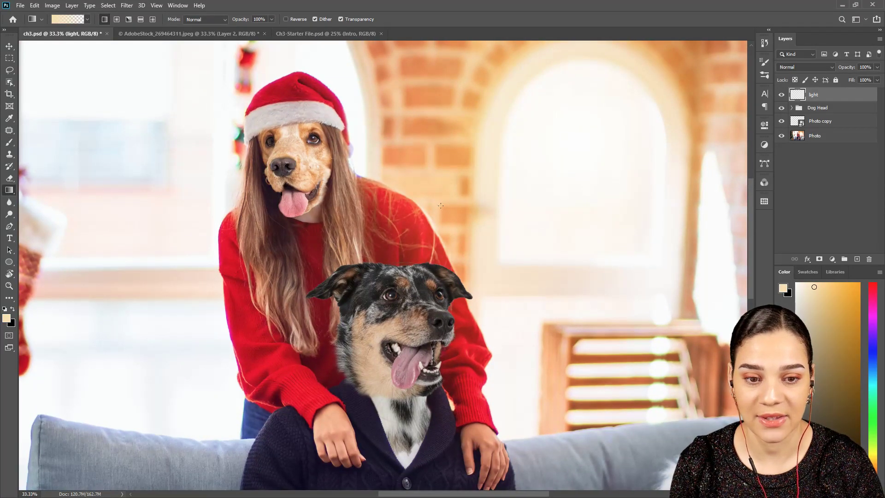
pyautogui.scroll(-3, 398, 282)
pyautogui.moveTo(684, 144); pyautogui.dragTo(220, 287)
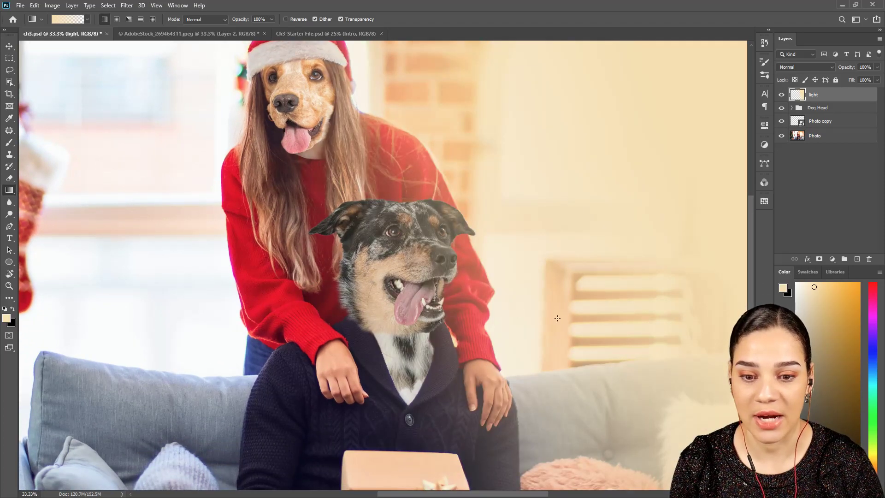
# Redraw the warm gradient on the light layer so it covers the window side, and clip the layer to the Dog Head group.
pyautogui.moveTo(460, 200); pyautogui.dragTo(459, 201)
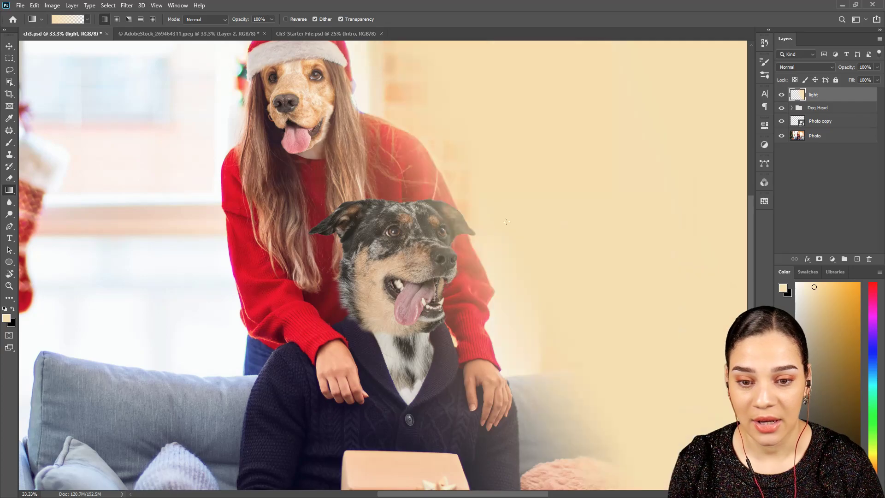
pyautogui.rightClick(855, 99)
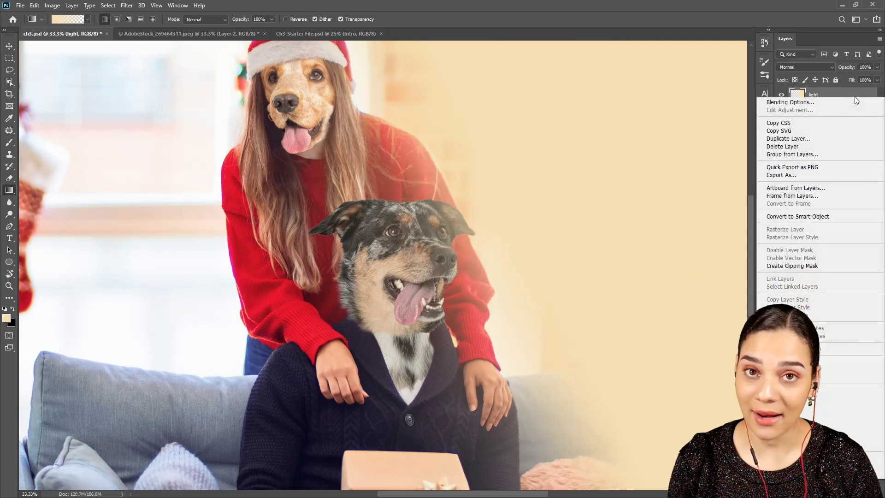
pyautogui.click(804, 266)
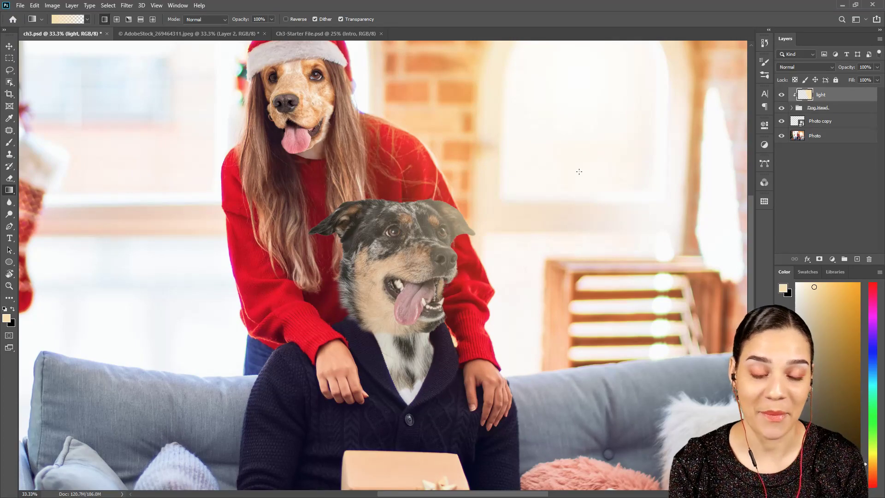
# Try the light layer's blend modes from Dissolve and Normal through the darkening and lightening modes to Lighter Color.
pyautogui.click(821, 68)
pyautogui.click(811, 79)
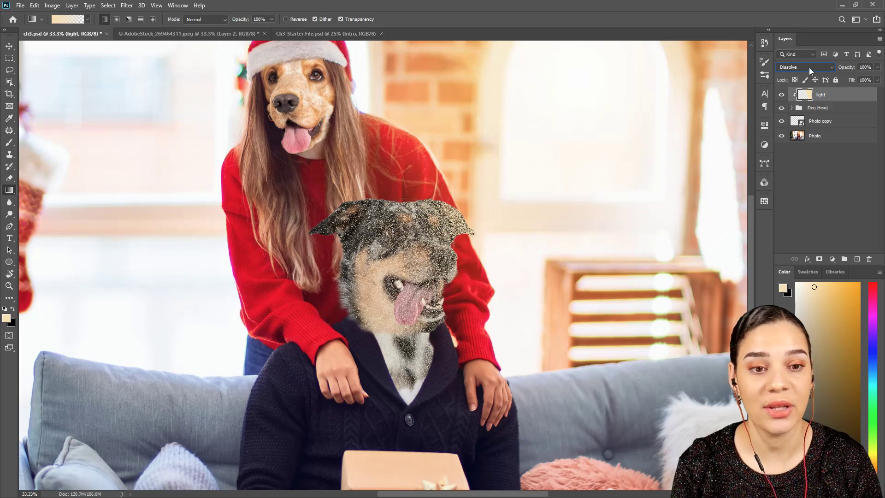
pyautogui.click(795, 67)
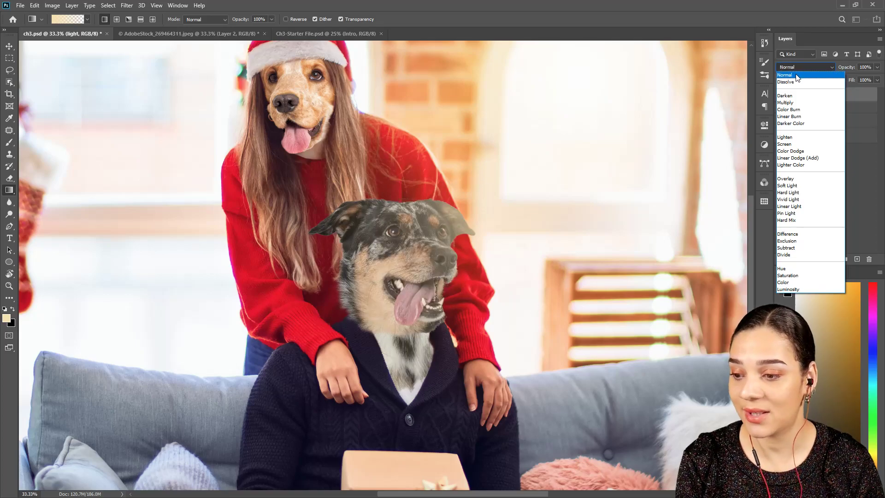
pyautogui.click(797, 76)
pyautogui.press('Down')
pyautogui.press('Down')
pyautogui.press('Down')
pyautogui.press('Down')
pyautogui.press('Down')
pyautogui.press('Down')
pyautogui.press('Down')
pyautogui.press('Down')
pyautogui.press('Down')
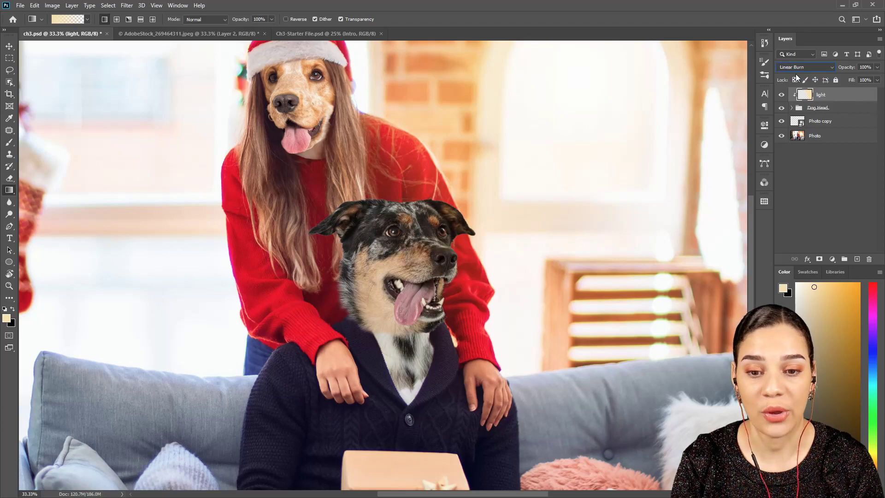
pyautogui.press('Down')
pyautogui.press('Down')
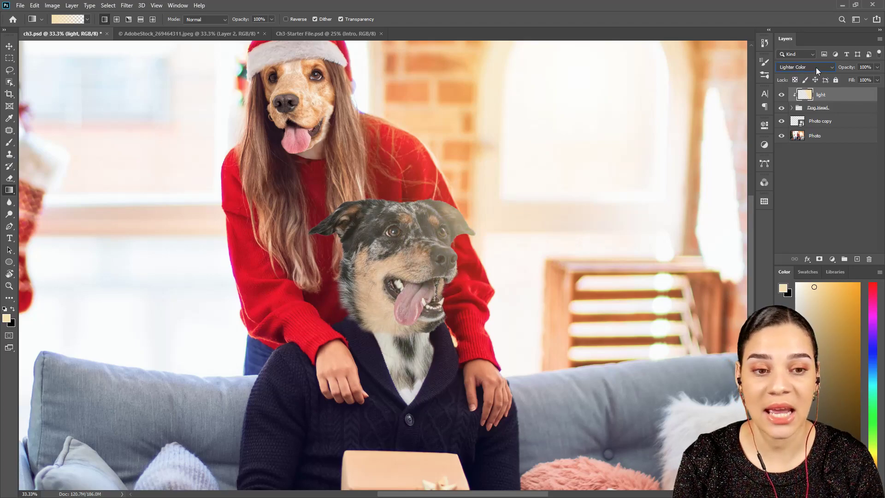
# Set the light layer's blend mode to Overlay and compare the dog head with the layer hidden and shown.
pyautogui.click(816, 68)
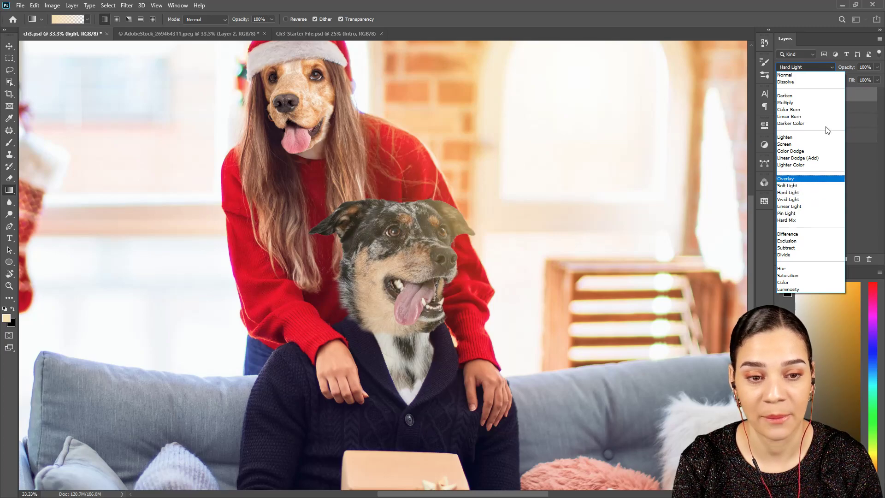
pyautogui.click(807, 96)
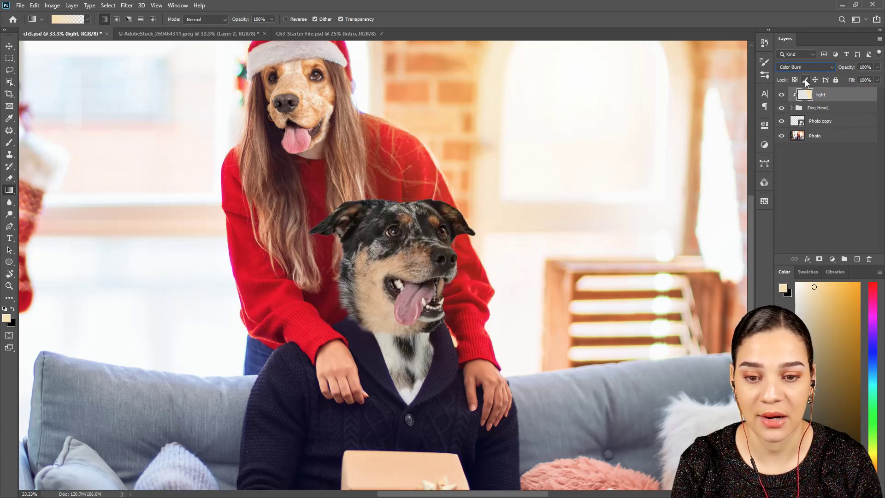
pyautogui.press('Down')
pyautogui.press('Down')
pyautogui.press('Down')
pyautogui.press('Down')
pyautogui.press('Down')
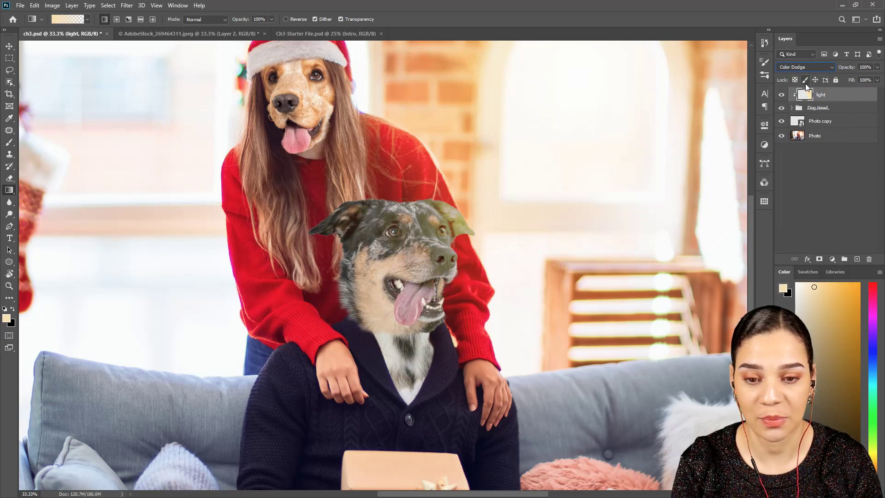
pyautogui.press('Down')
pyautogui.press('Down')
pyautogui.press('Down')
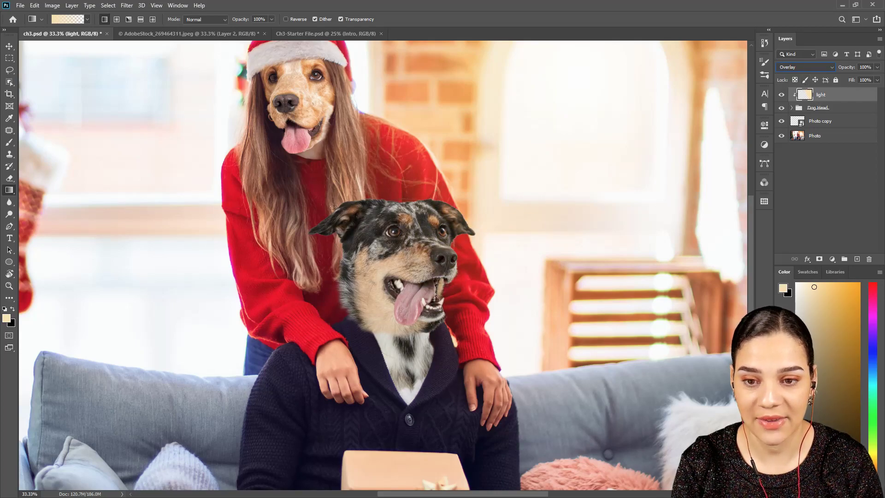
pyautogui.click(783, 98)
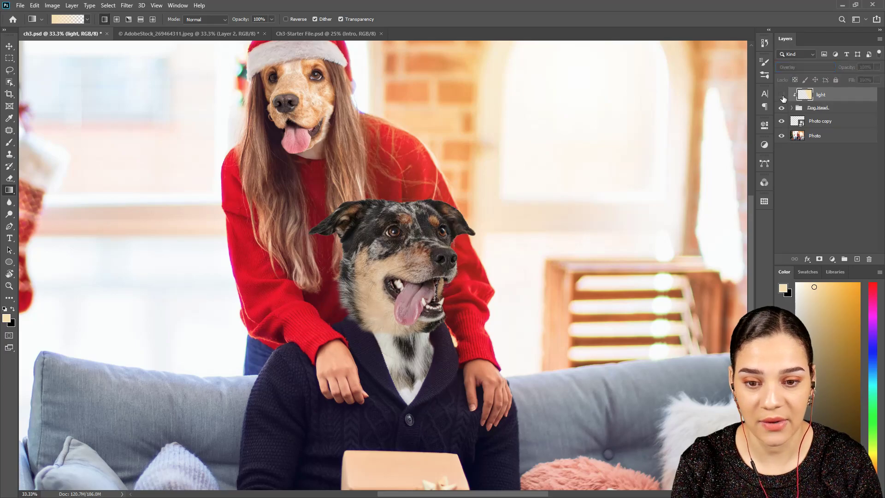
pyautogui.click(783, 98)
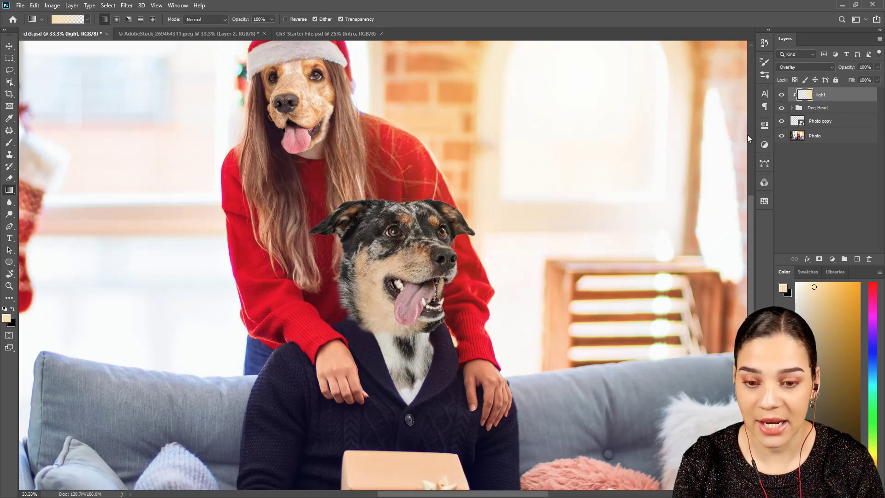
# Expand the Dog Head group, select Layer 1 and ready the Brush tool with black as the foreground color.
pyautogui.hotkey('ctrl', '-')
pyautogui.hotkey('ctrl', '+')
pyautogui.hotkey('ctrl', '+')
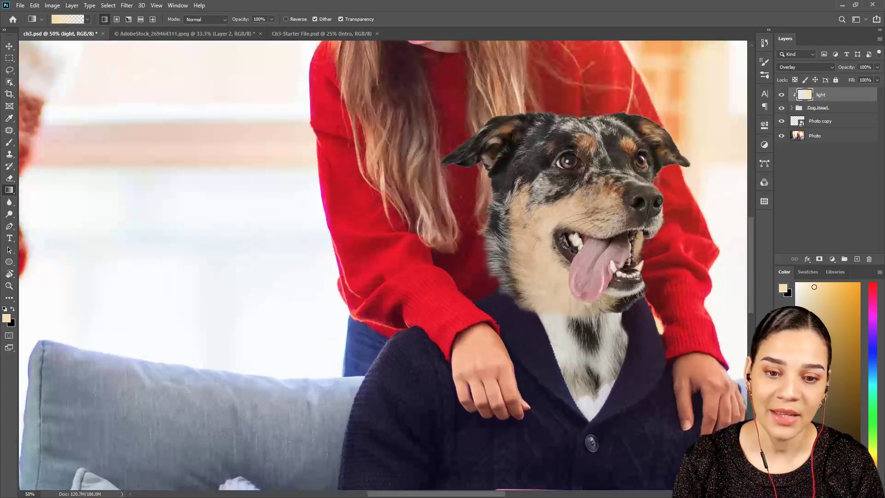
pyautogui.moveTo(662, 125); pyautogui.dragTo(572, 194)
pyautogui.moveTo(624, 176); pyautogui.dragTo(597, 184)
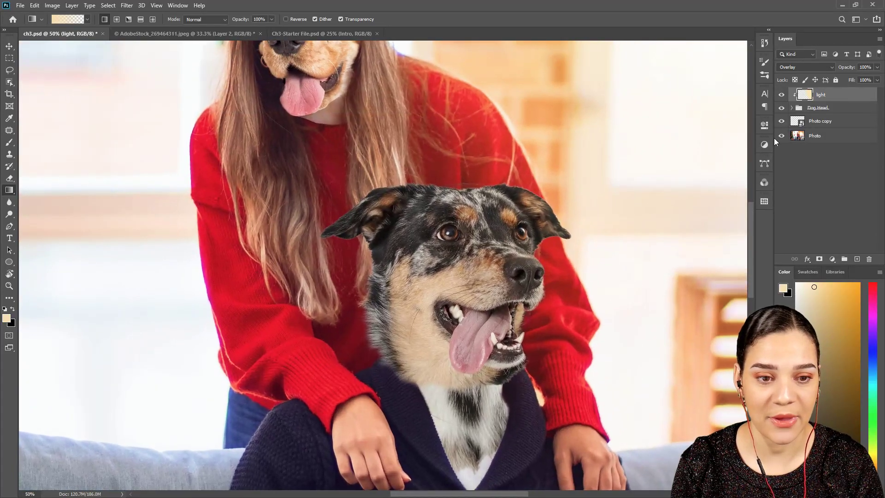
pyautogui.click(792, 107)
pyautogui.click(844, 121)
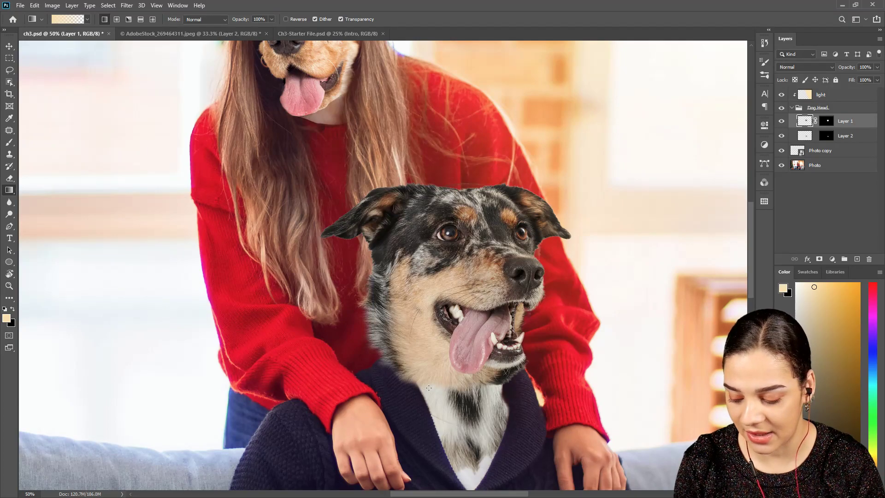
pyautogui.press('b')
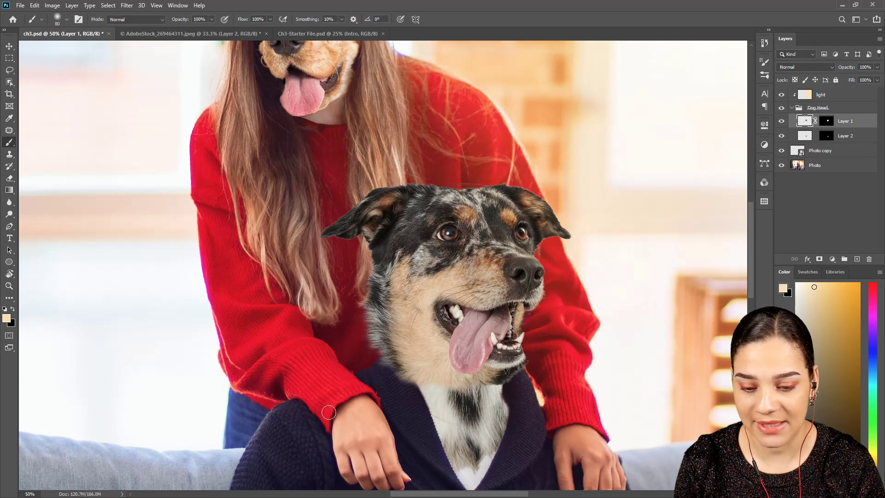
pyautogui.scroll(-1, 341, 355)
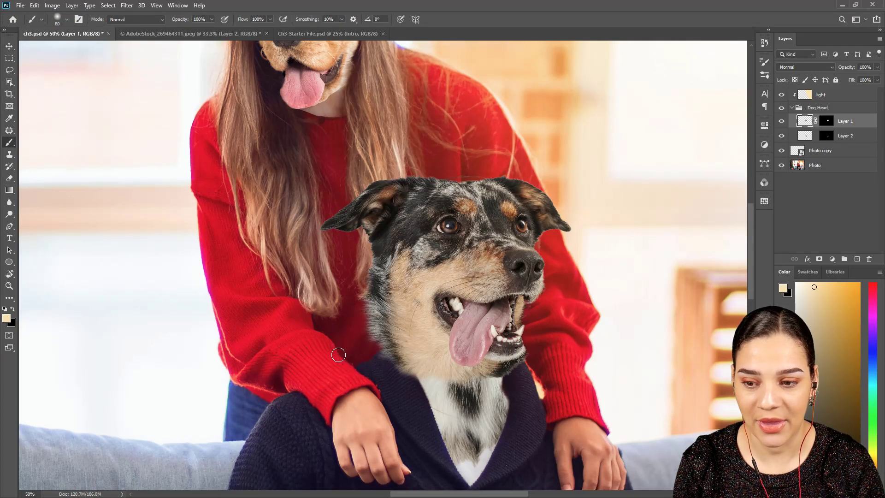
pyautogui.click(13, 310)
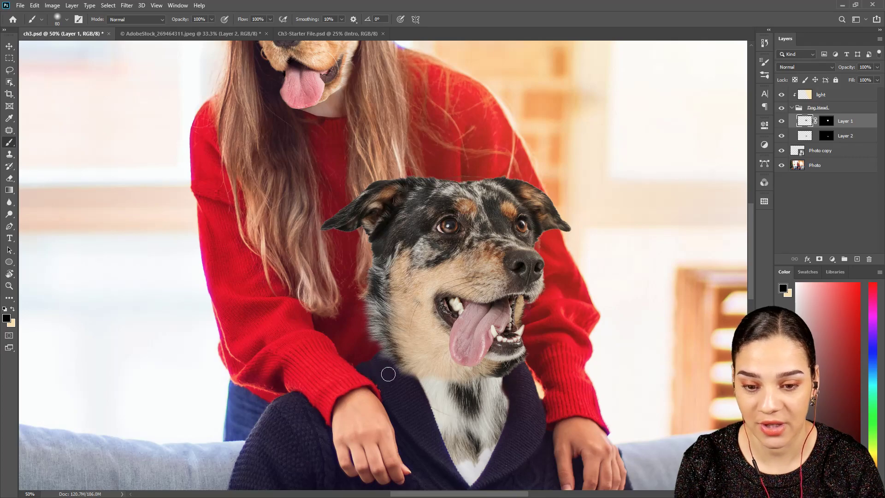
# Try brushing black along the lower neck fur on Layer 1's image and undo the strokes.
pyautogui.moveTo(435, 382)
pyautogui.mouseDown()
pyautogui.moveTo(426, 386)
pyautogui.moveTo(436, 379)
pyautogui.moveTo(454, 400)
pyautogui.mouseUp()
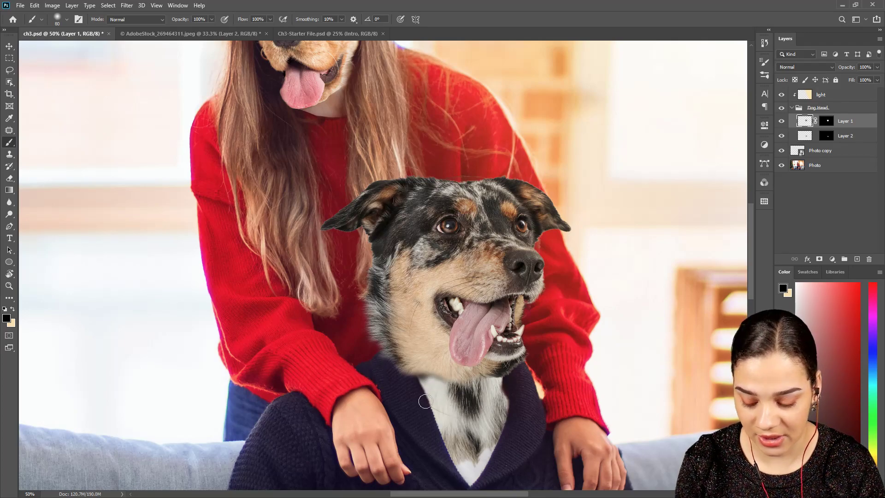
pyautogui.hotkey('ctrl', 'z')
pyautogui.hotkey('ctrl', 'z')
pyautogui.hotkey('ctrl', 'z')
pyautogui.hotkey('ctrl', 'z')
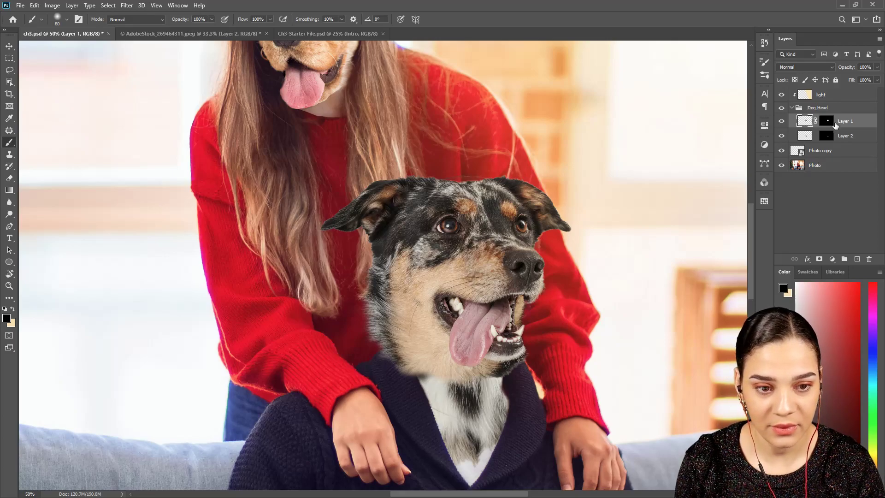
# Make Layer 1's layer mask the active painting target instead of its image.
pyautogui.click(827, 121)
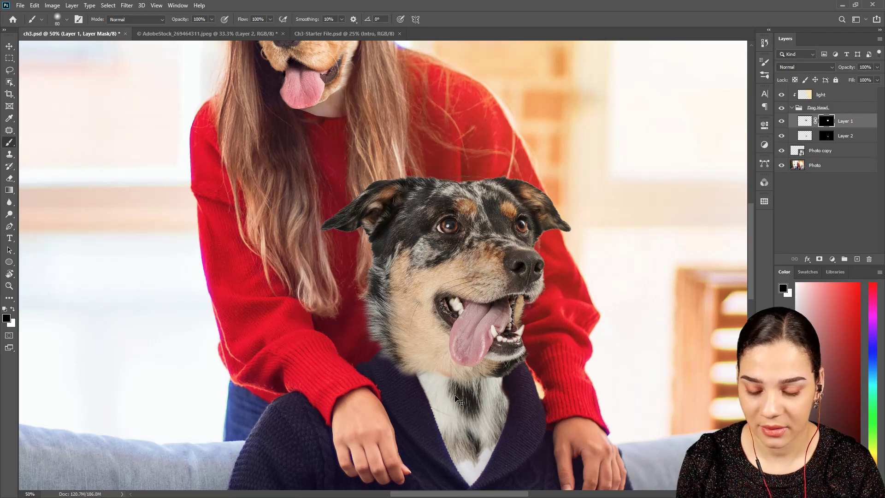
pyautogui.hotkey('ctrl', '-')
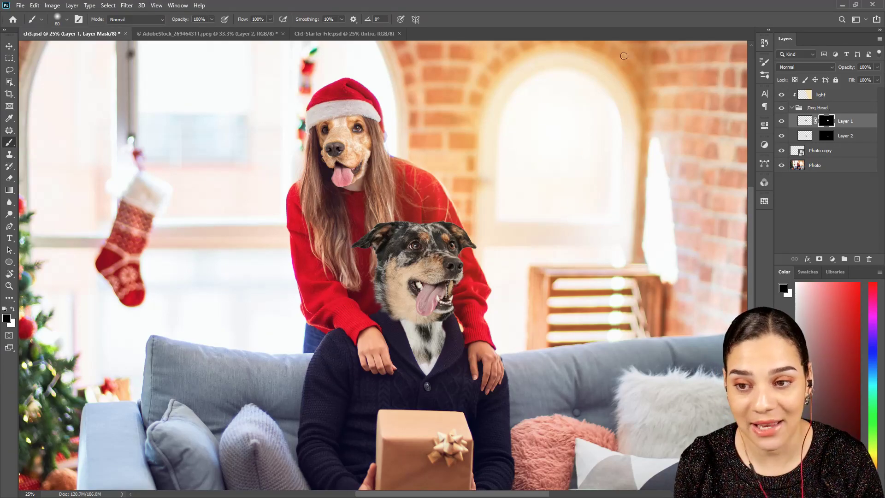
# Switch to Behance in the browser and open the Dec Ps DCC project from the profile for editing.
pyautogui.click(24, 6)
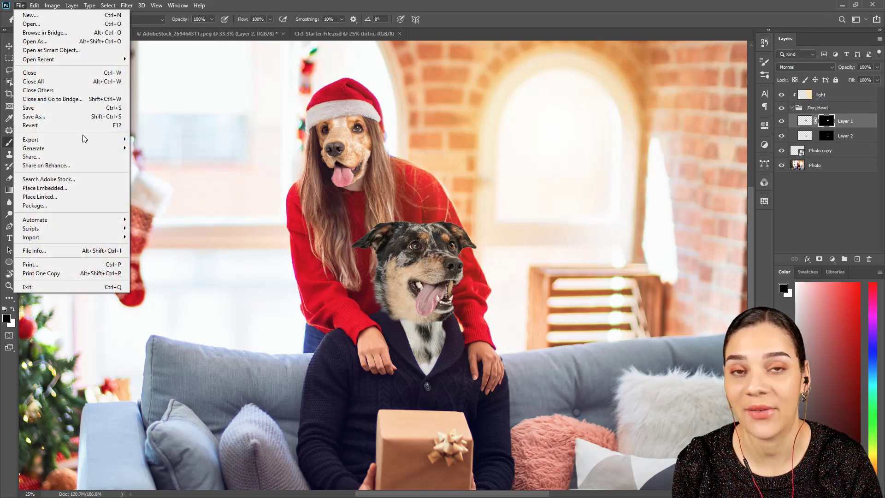
pyautogui.click(484, 161)
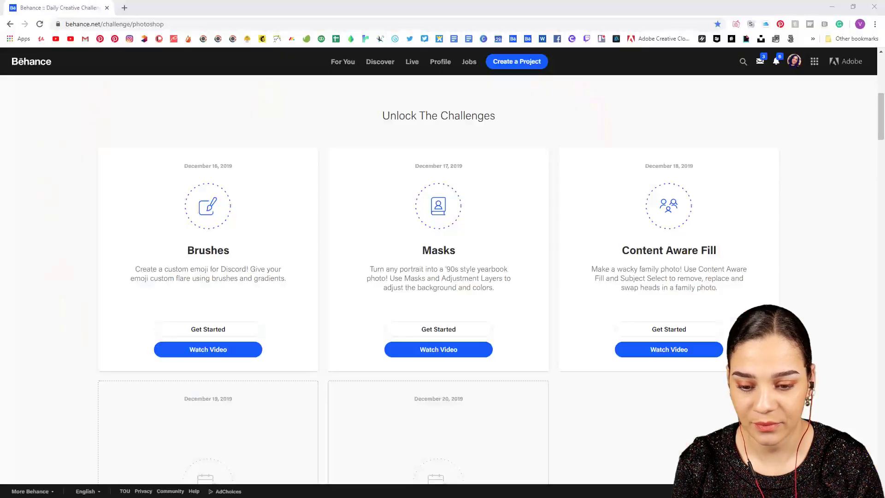
pyautogui.click(794, 62)
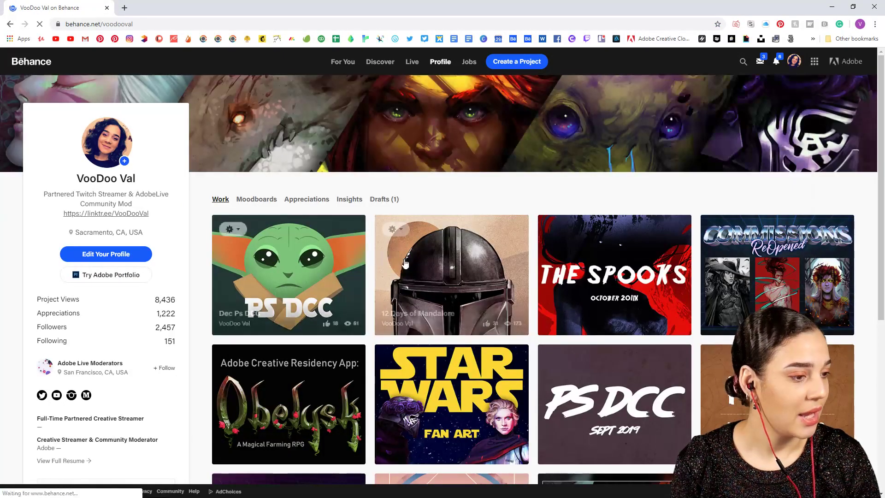
pyautogui.click(228, 229)
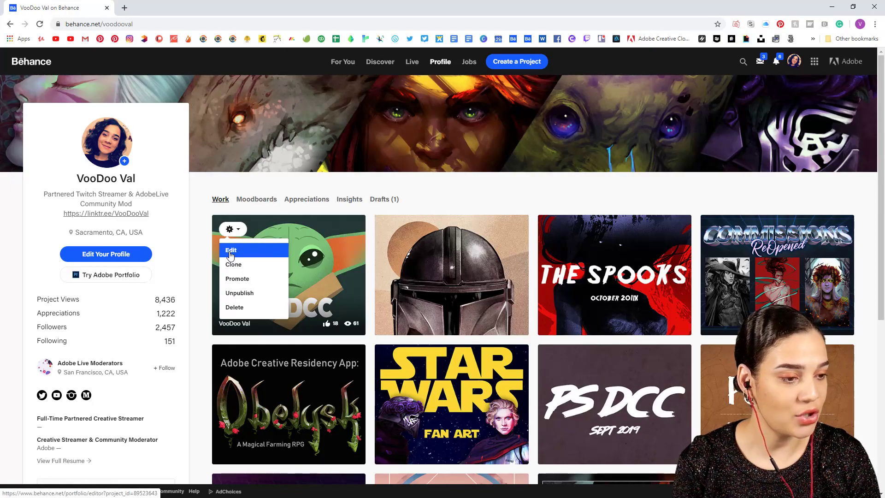
pyautogui.click(230, 255)
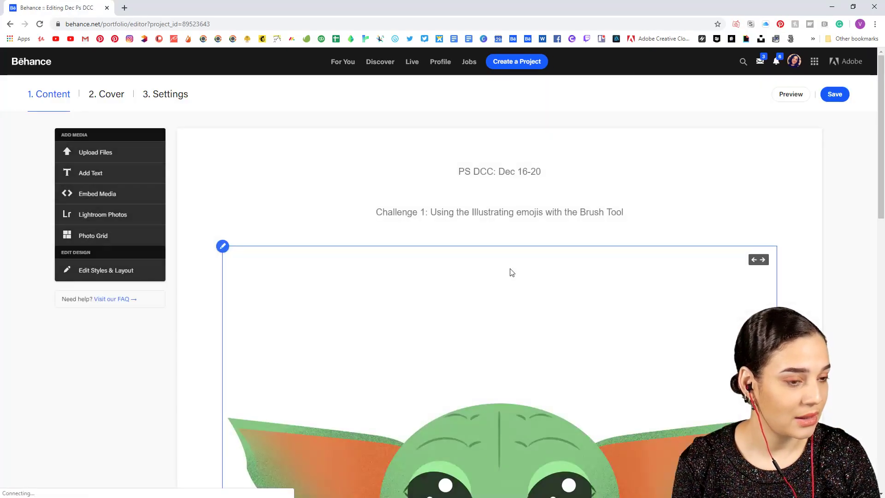
# Add the centered caption "Challenge 3: Combining Images!" below the yearbook portraits at the end of the project.
pyautogui.scroll(-15, 512, 277)
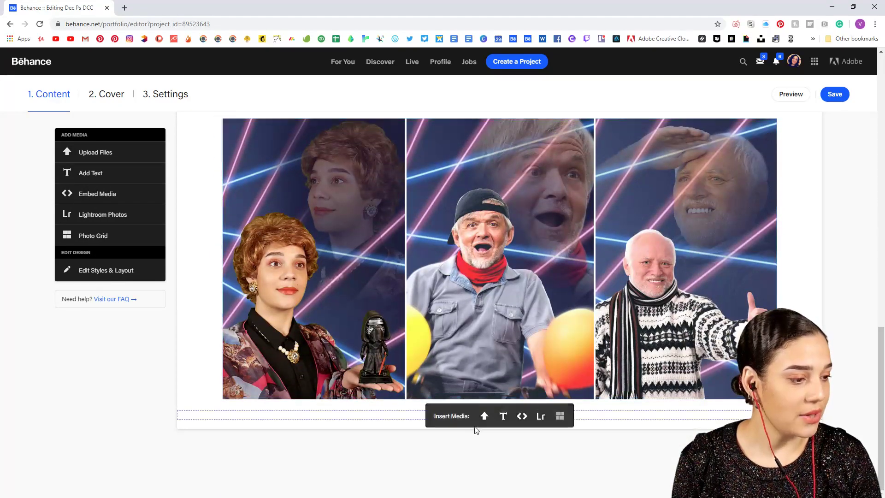
pyautogui.click(503, 416)
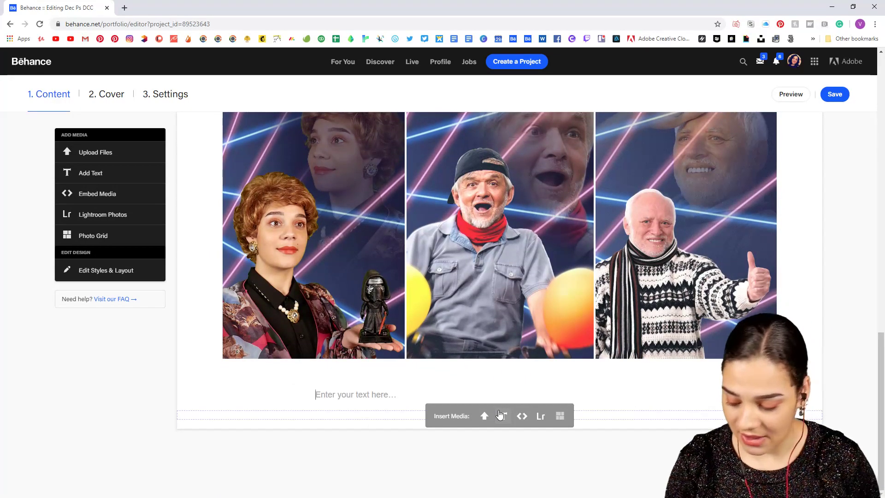
pyautogui.write('Challenge 3: Combin')
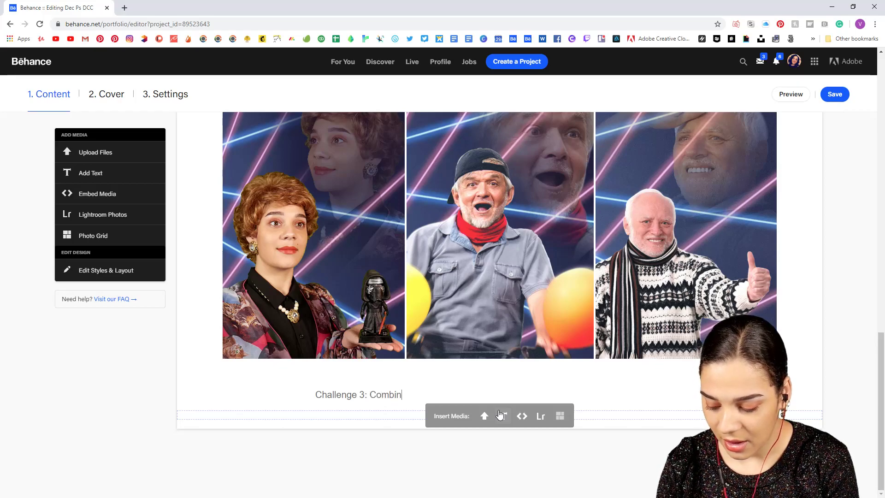
pyautogui.write('ing Images!')
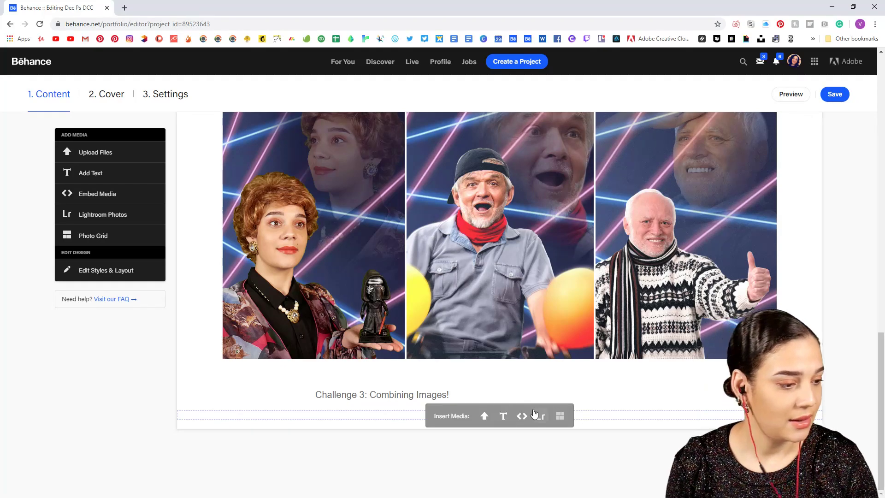
pyautogui.tripleClick(412, 396)
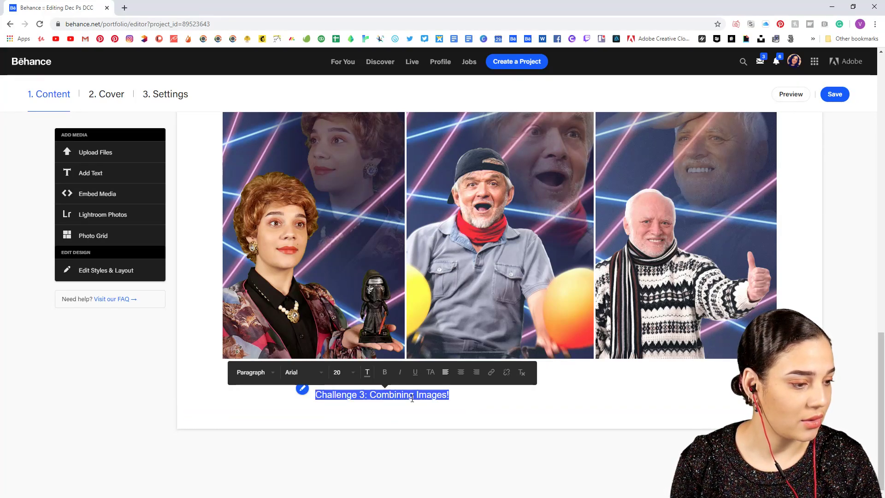
pyautogui.click(461, 372)
# Upload the before-and-after dog-head family photo below the Challenge 3 caption and add padding to its sides.
pyautogui.moveTo(503, 418)
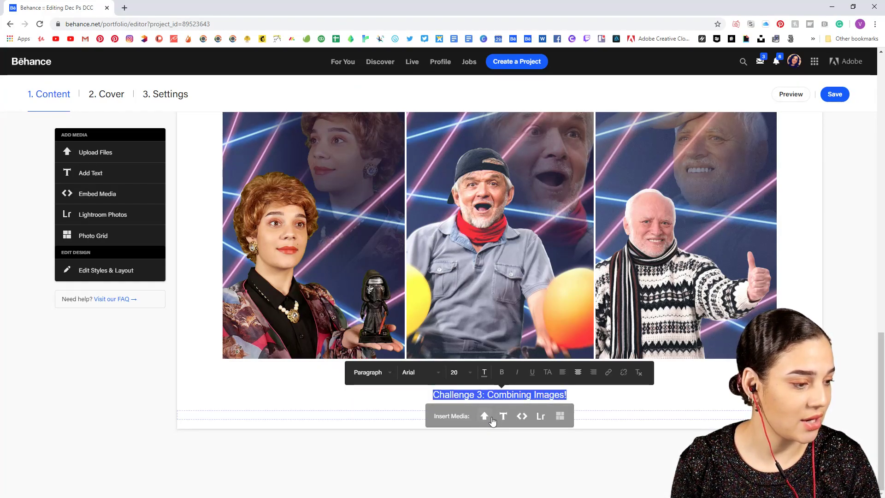
pyautogui.click(484, 416)
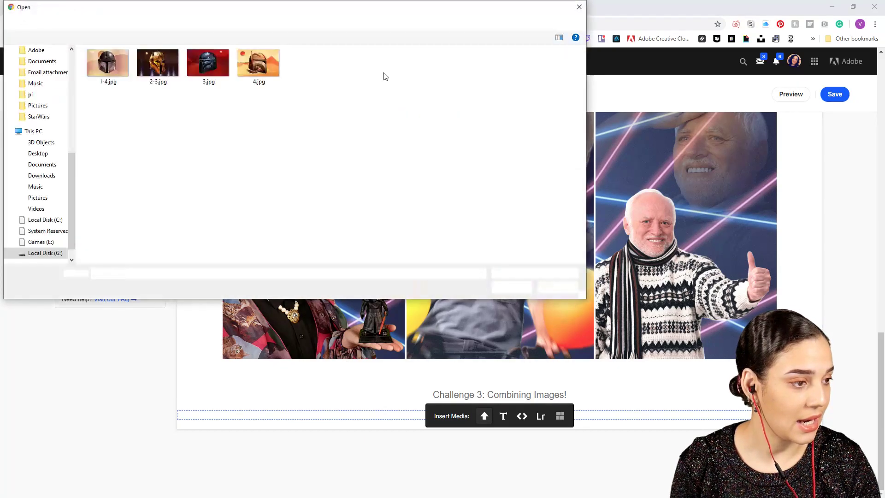
pyautogui.moveTo(416, 12); pyautogui.dragTo(0, 18)
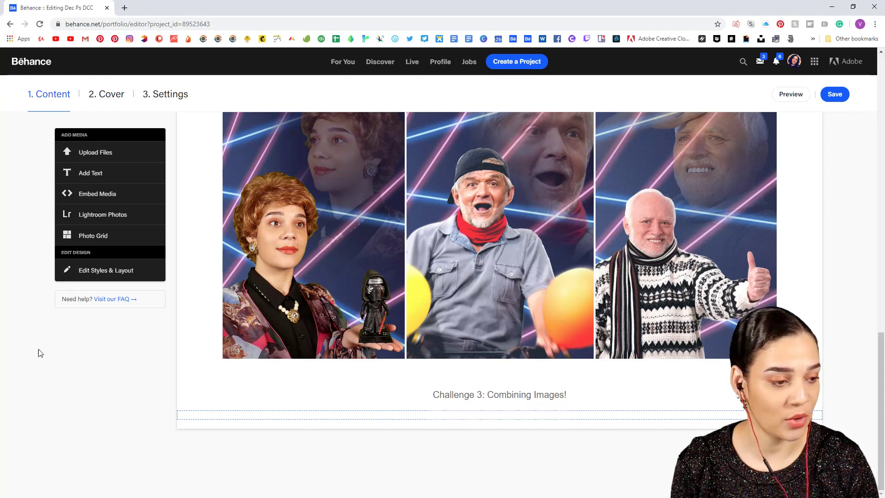
pyautogui.scroll(-5, 708, 385)
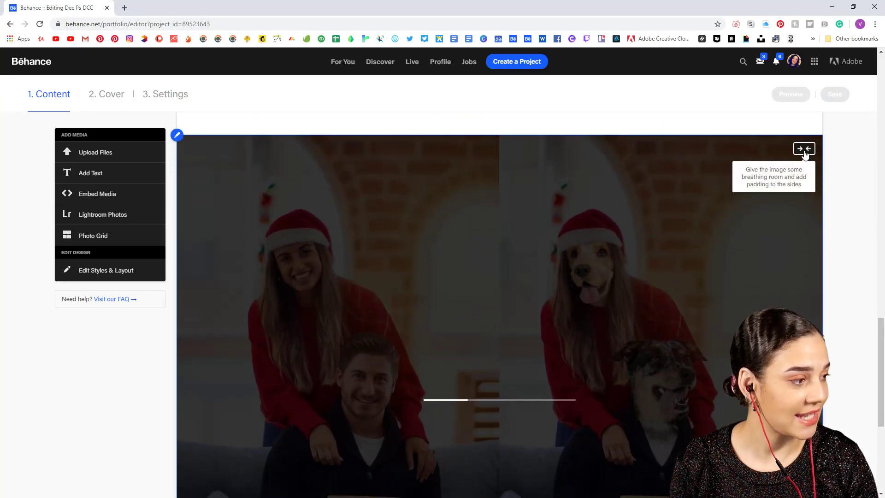
pyautogui.click(804, 152)
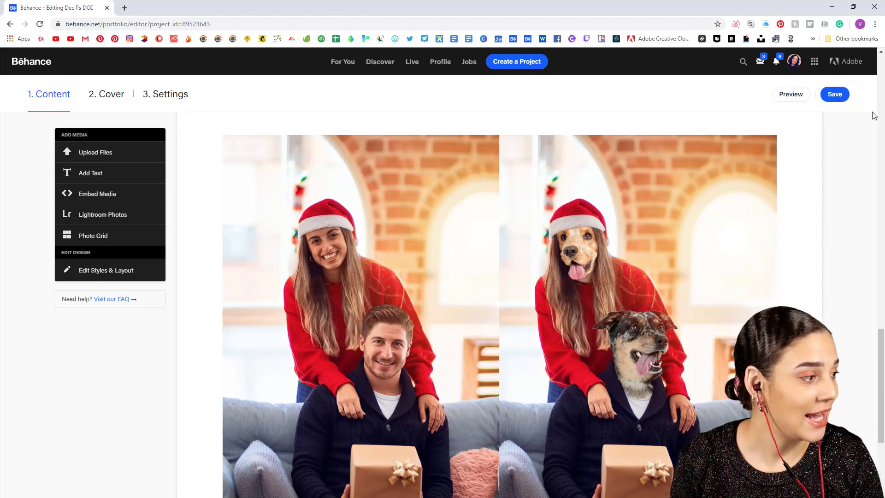
# Save the project changes and leave the editor for the Behance profile page.
pyautogui.click(835, 94)
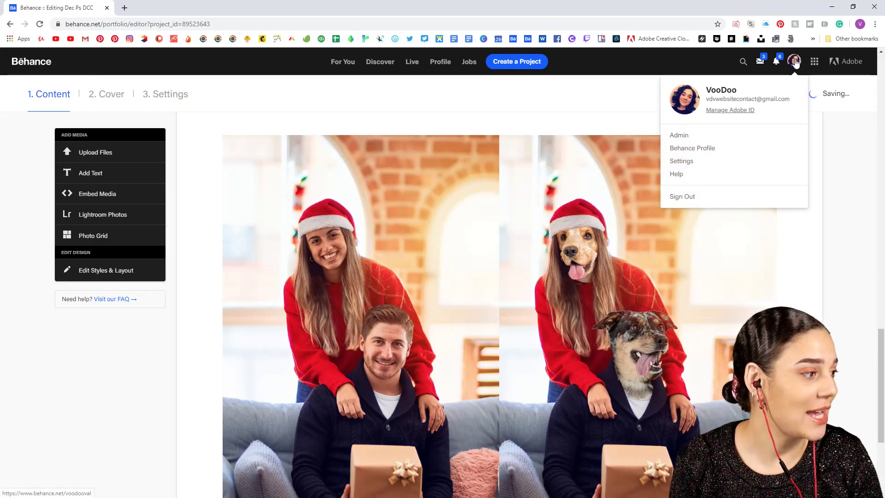
pyautogui.click(794, 62)
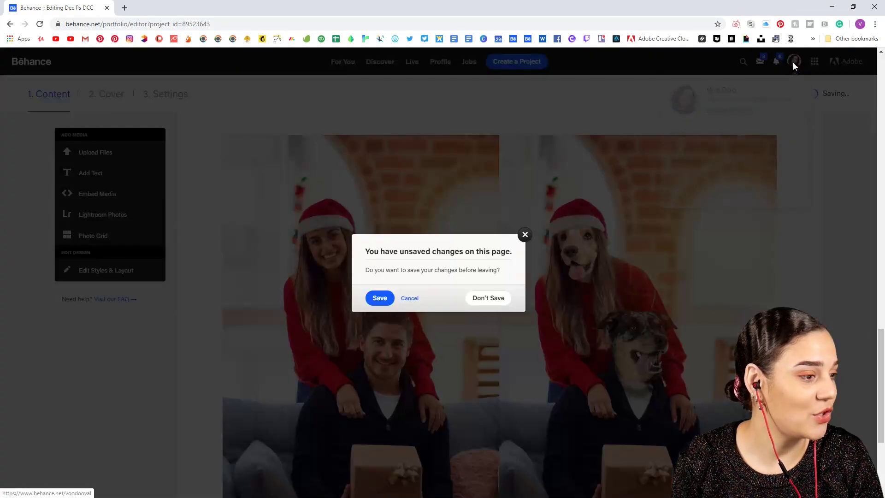
pyautogui.click(377, 298)
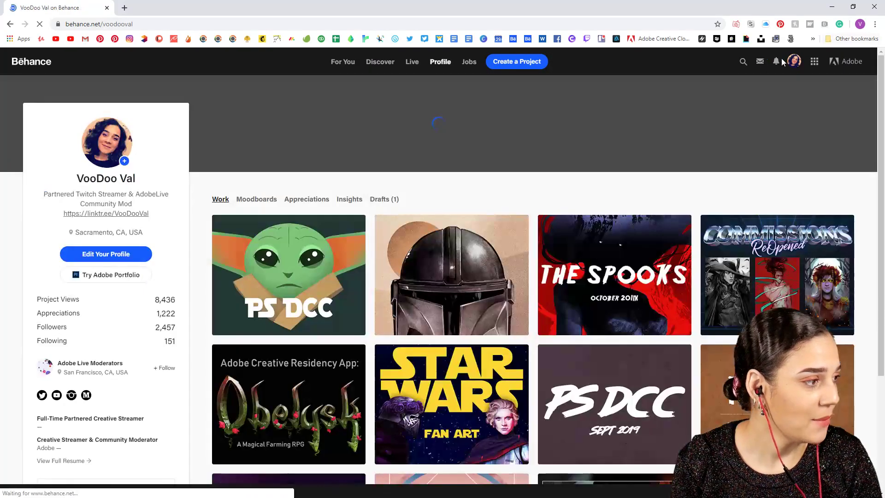
# Open the published Dec Ps DCC project from the profile and check the family photo under Challenge 3.
pyautogui.click(289, 262)
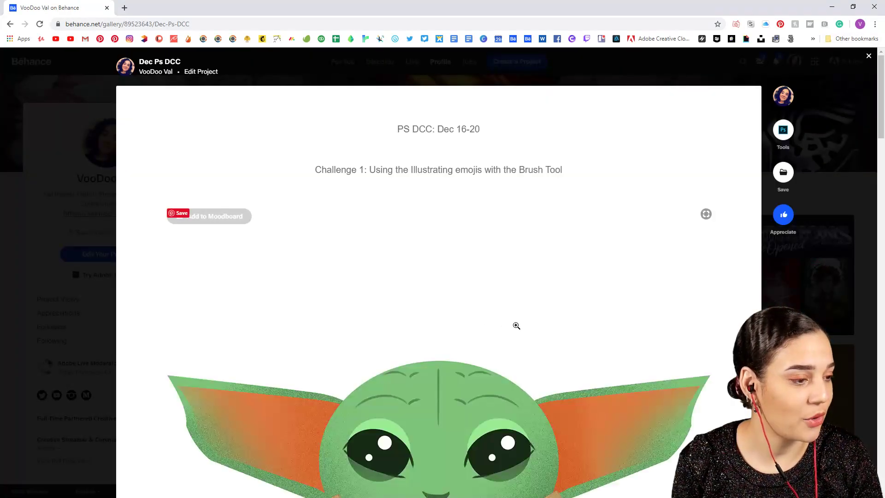
pyautogui.scroll(-20, 506, 326)
pyautogui.scroll(4, 524, 321)
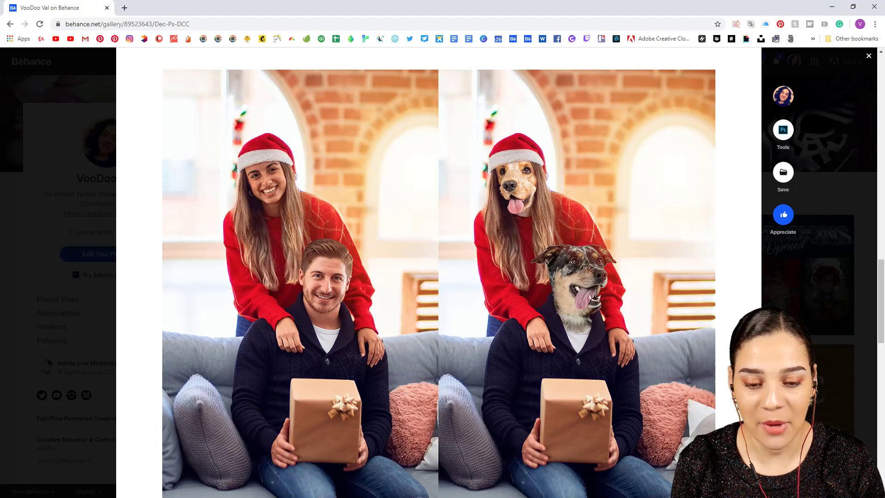
# Switch to Discord and upload show.jpg without a comment to the current-challenge channel of the Adobe Photoshop server.
pyautogui.hotkey('alt', 'Tab')
pyautogui.click(76, 199)
pyautogui.scroll(-10, 347, 379)
pyautogui.scroll(-15, 342, 378)
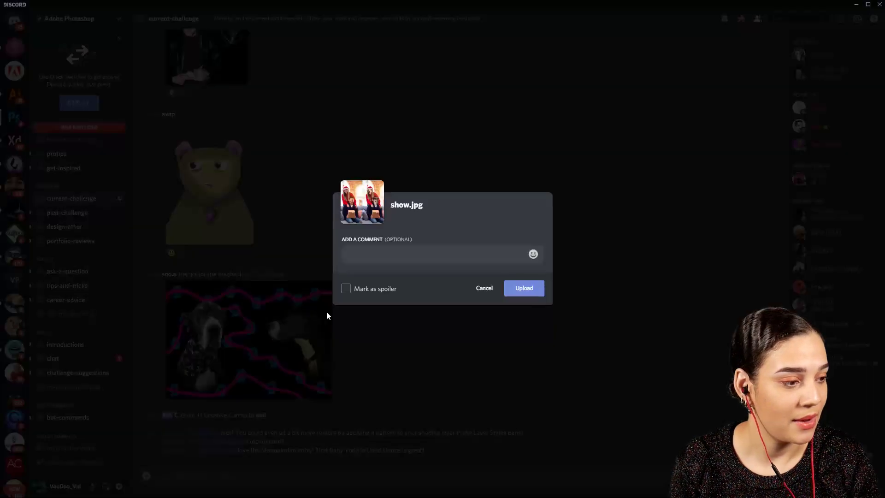
pyautogui.click(523, 293)
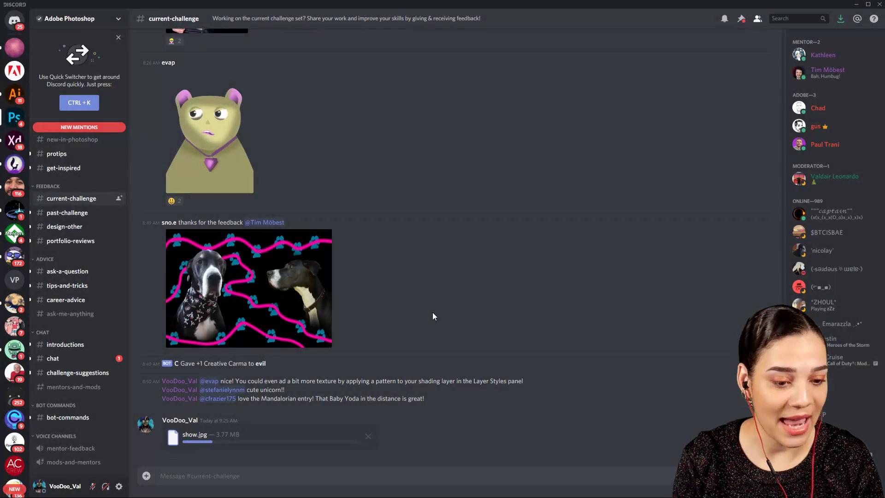